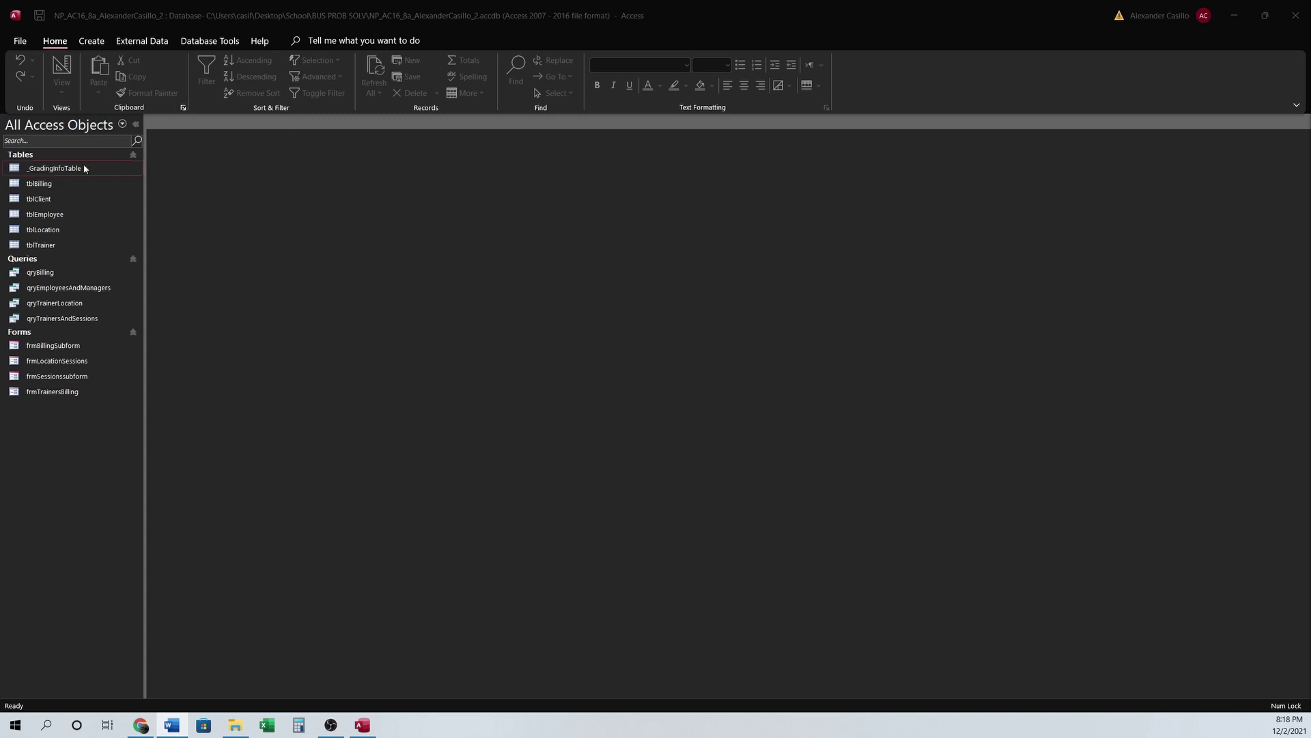
# - Open the _GradingInfoTable table to check its record and close it again
pyautogui.doubleClick(49, 171)
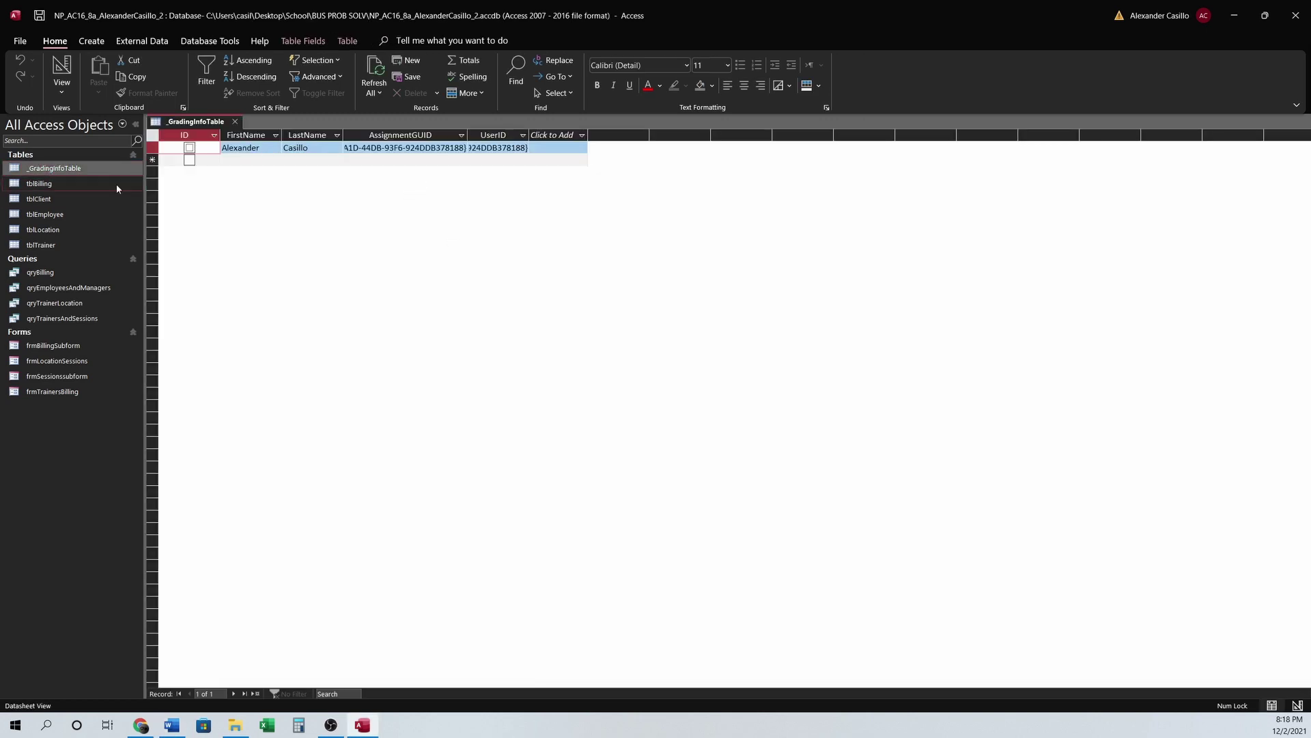
pyautogui.click(235, 122)
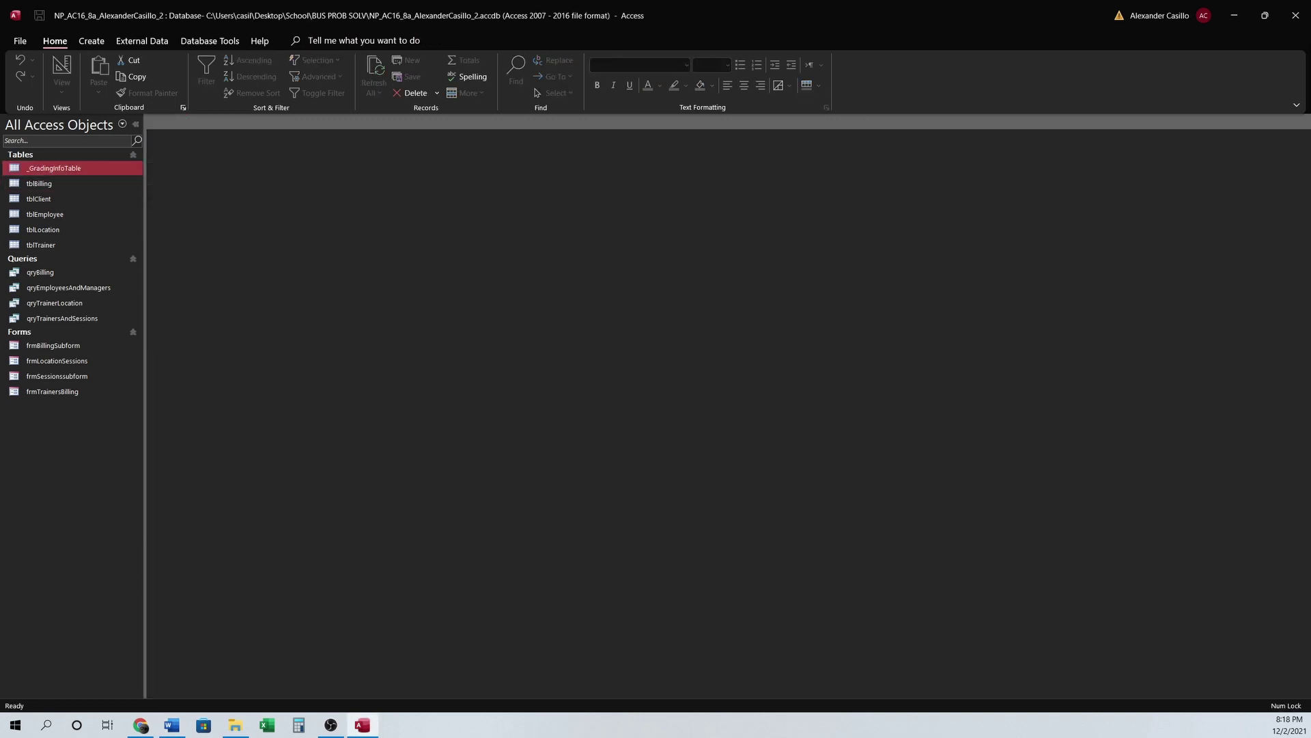
pyautogui.hotkey('alt', 'Tab')
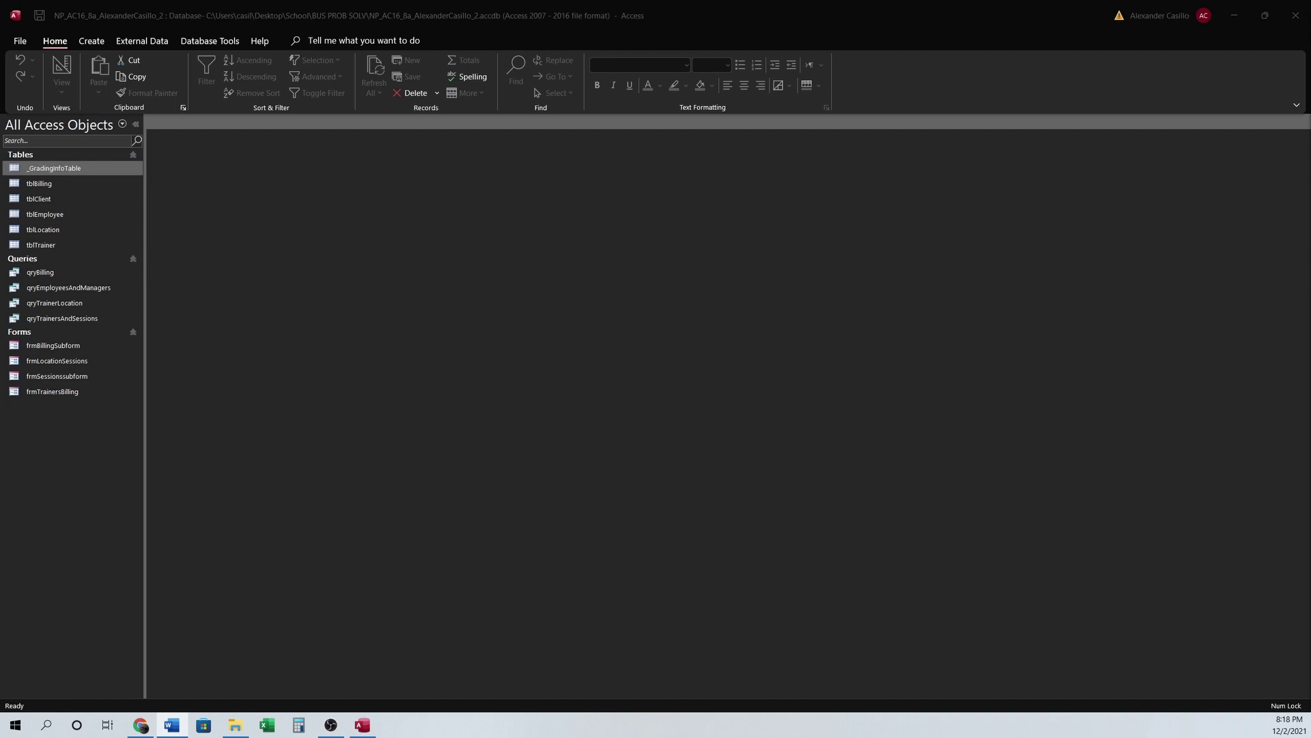
pyautogui.click(142, 41)
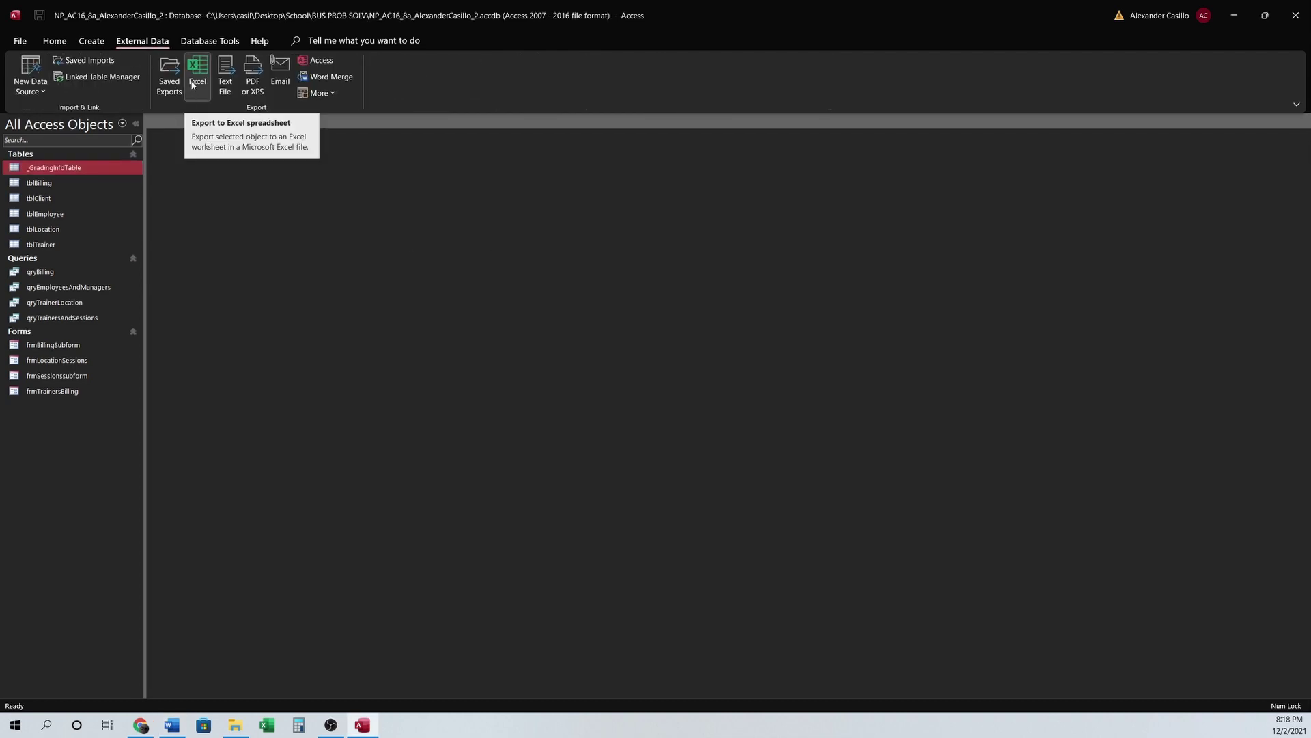
pyautogui.click(195, 80)
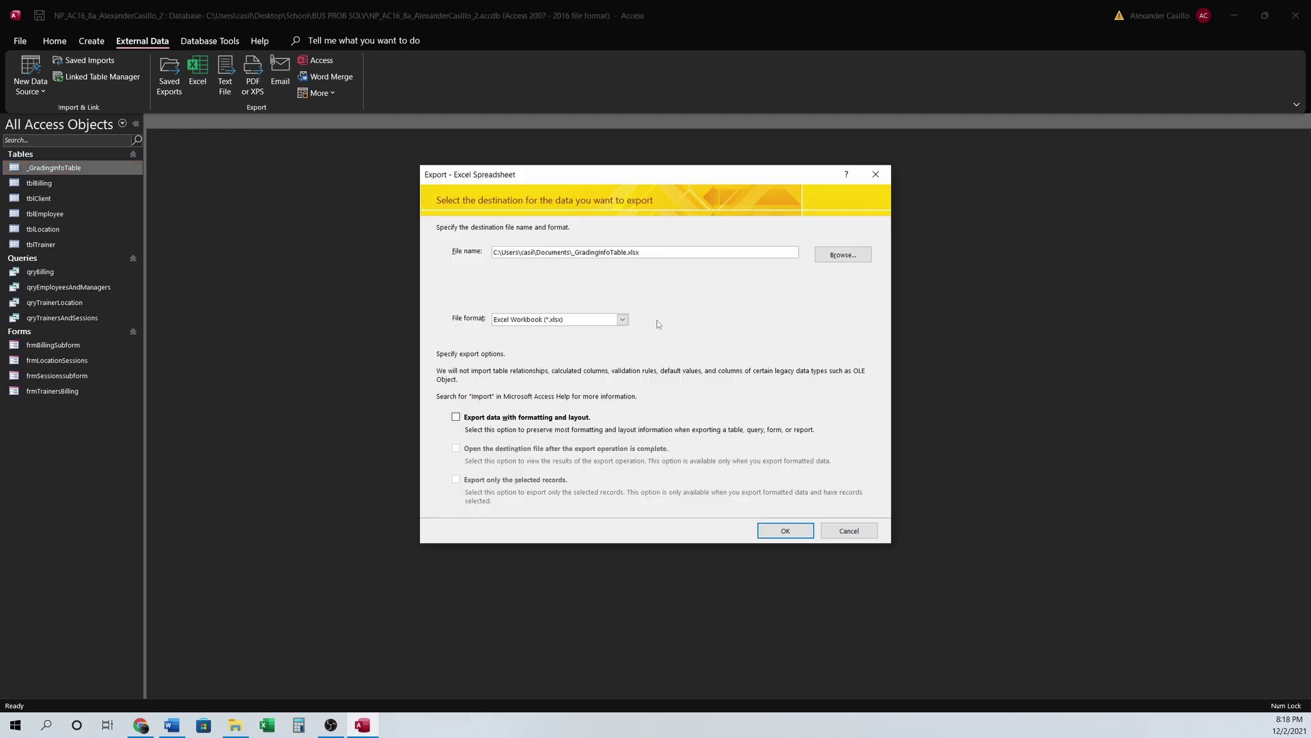
pyautogui.click(830, 257)
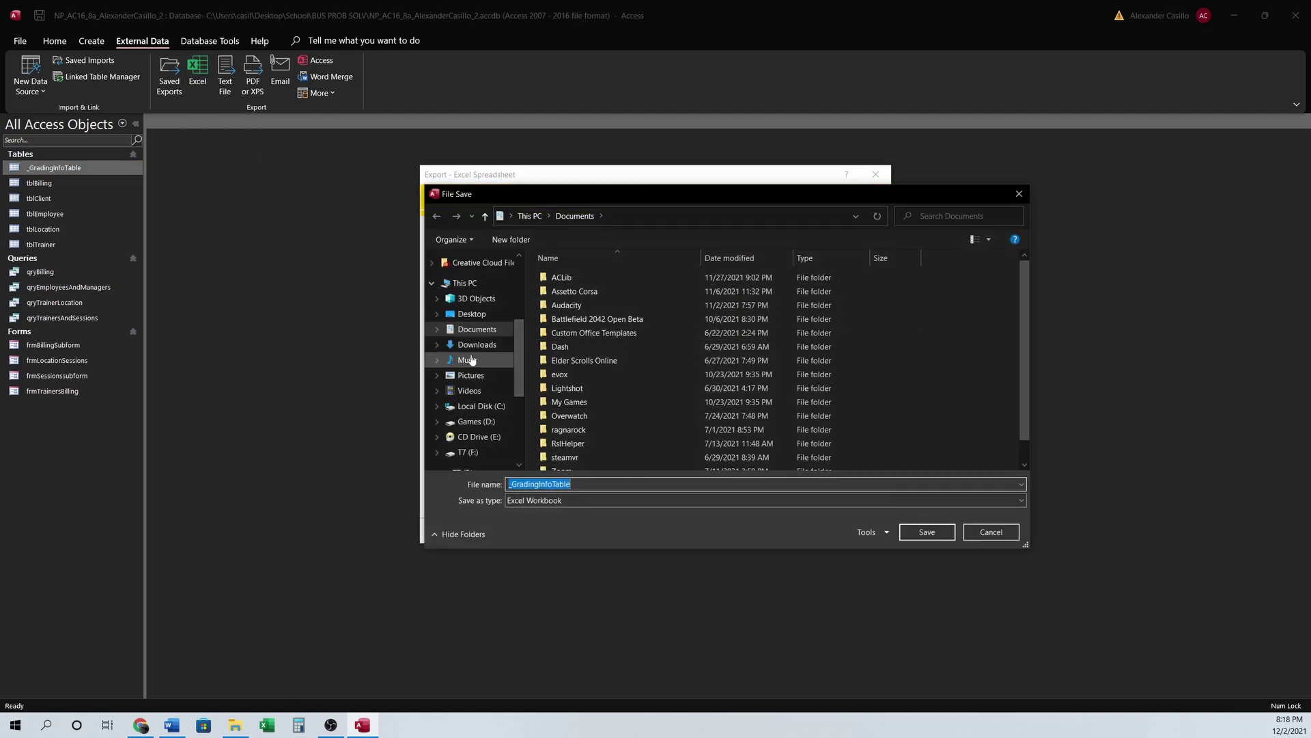
pyautogui.click(471, 315)
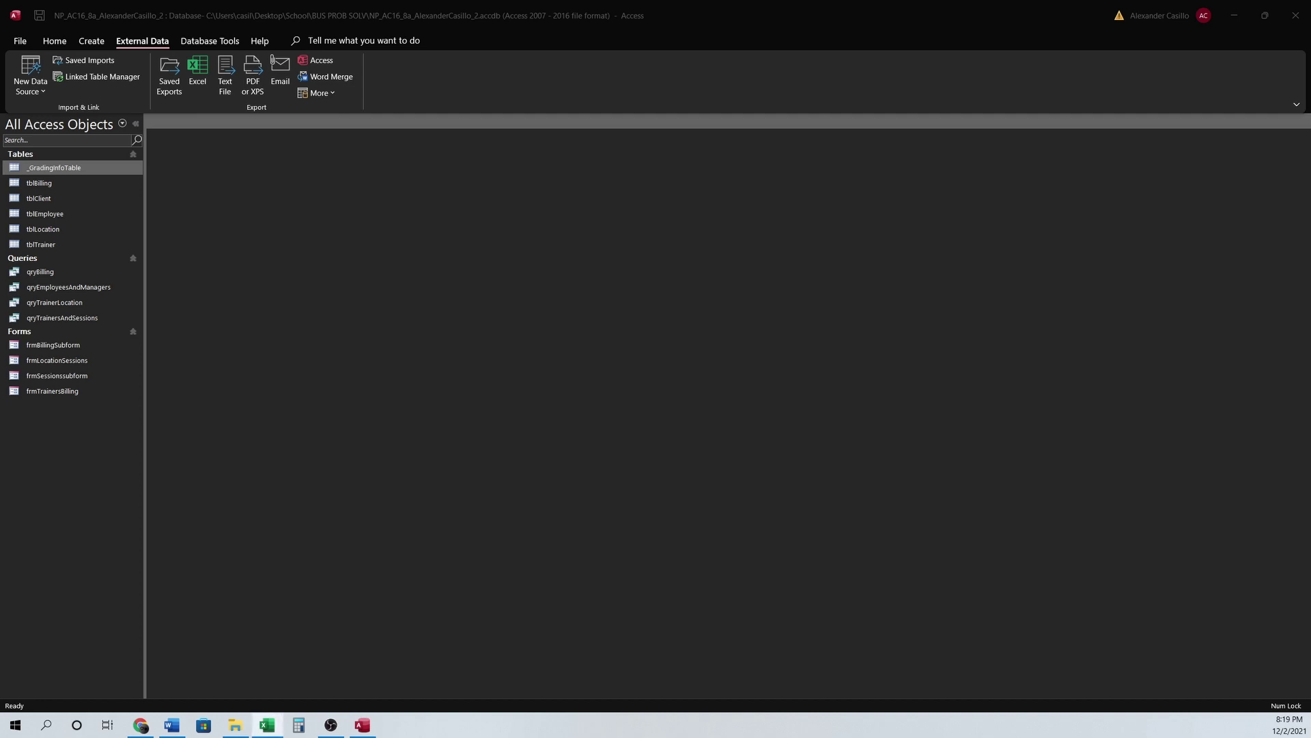
# - Switch to Excel, save the Support_NP_AC16_8a_Vendor file as an Excel Workbook (*.xlsx) in its current folder, and close Excel, removing the recovered files
pyautogui.click(267, 724)
pyautogui.click(427, 340)
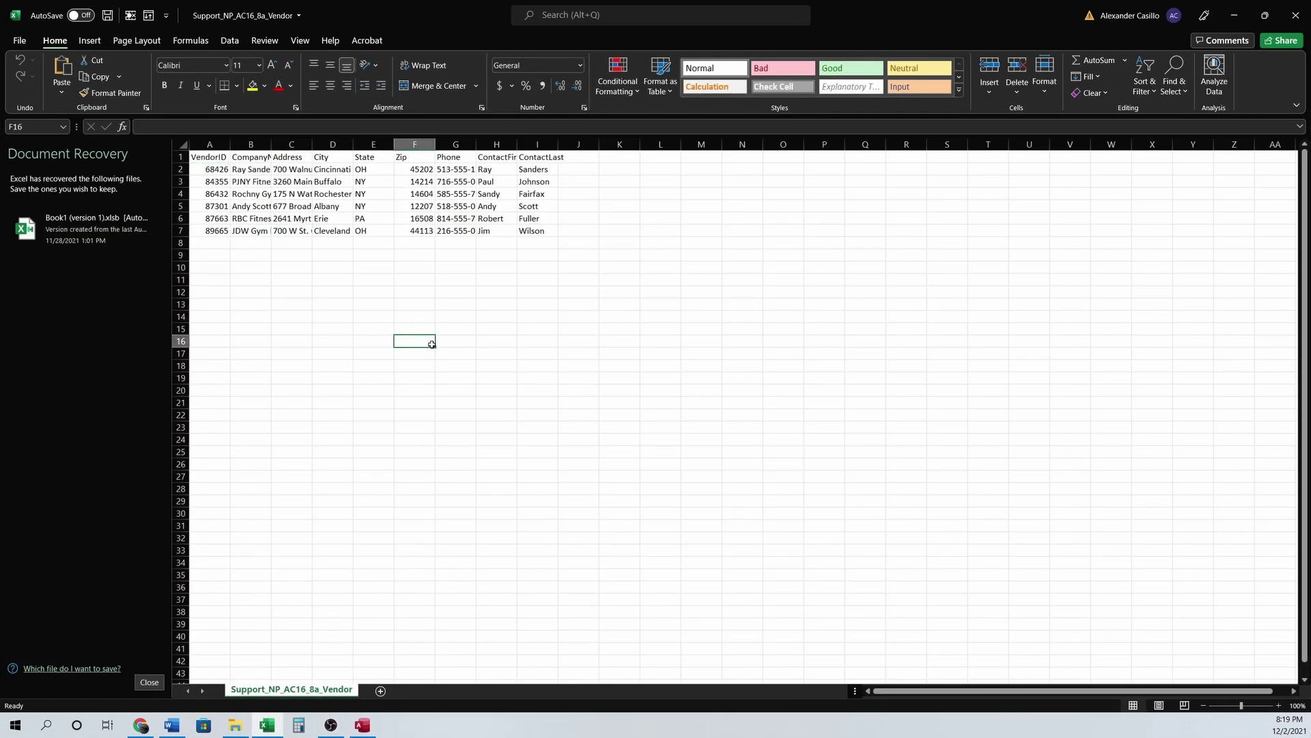
pyautogui.hotkey('alt', 'f')
pyautogui.press('a')
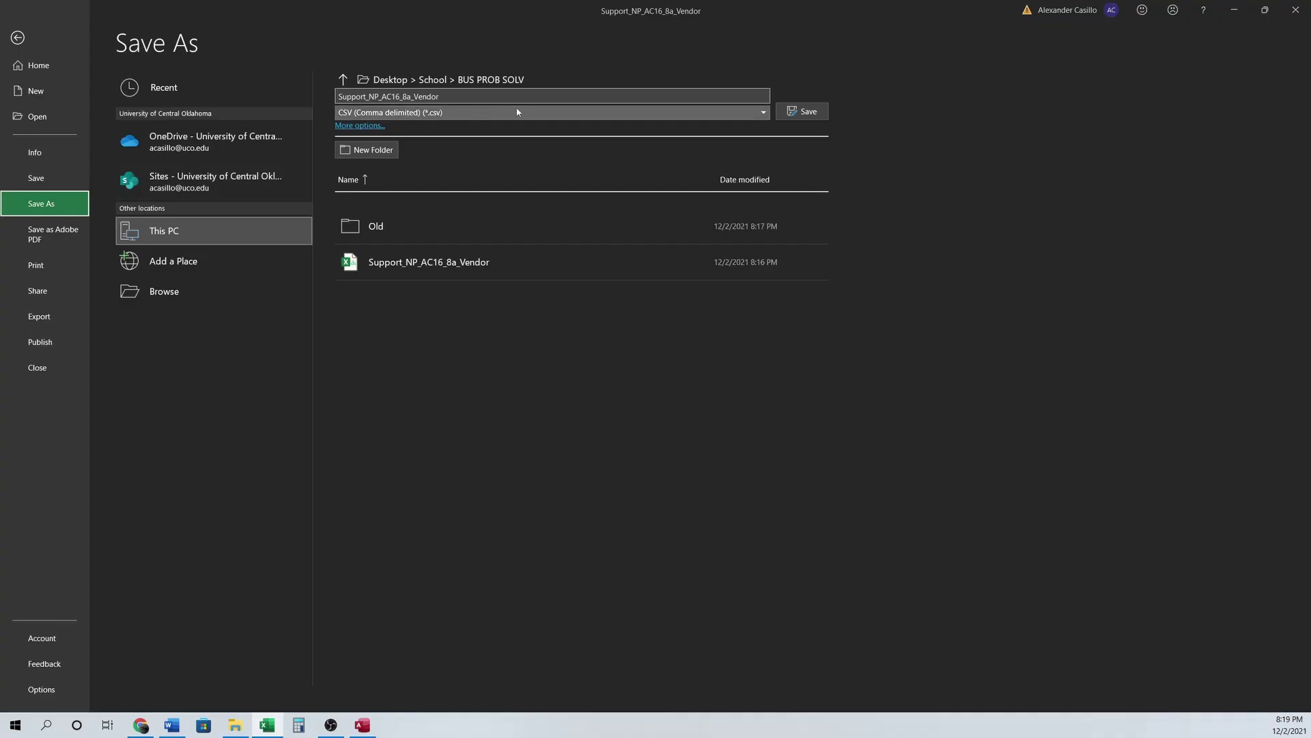
pyautogui.click(607, 117)
pyautogui.click(439, 124)
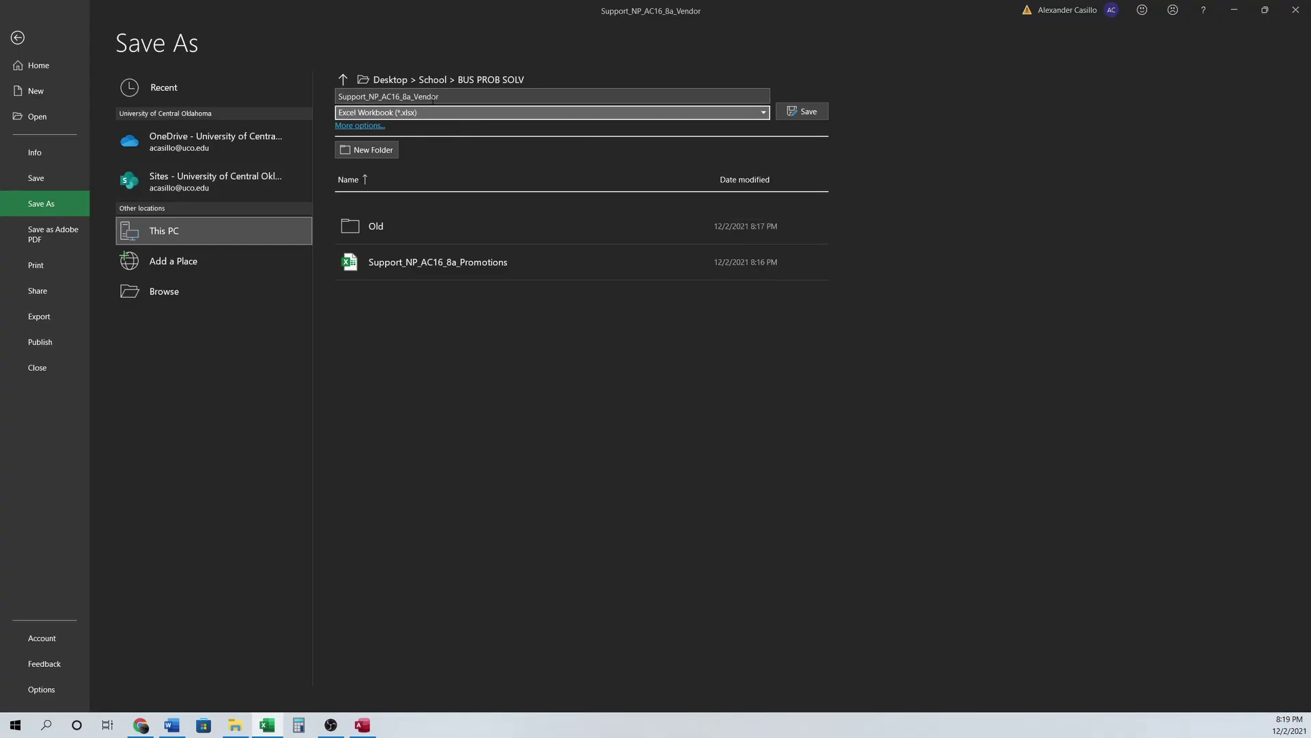
pyautogui.click(802, 111)
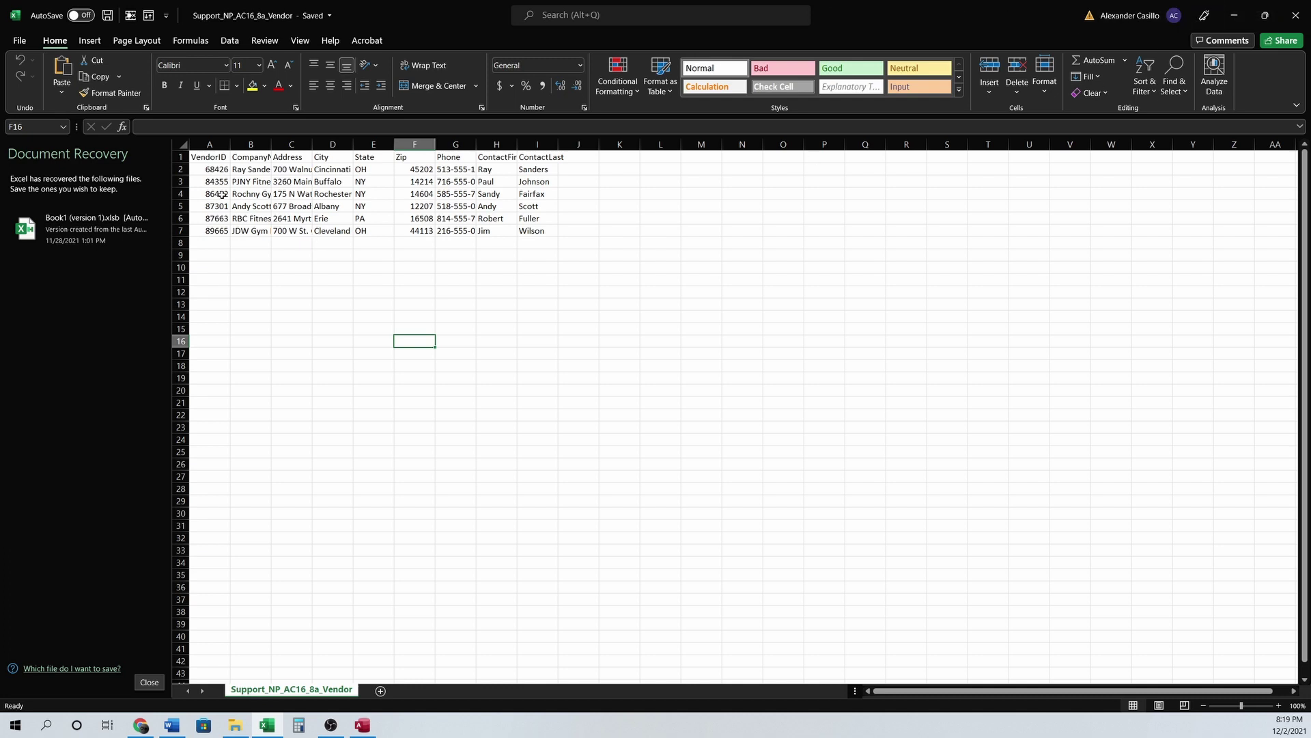
pyautogui.click(1296, 6)
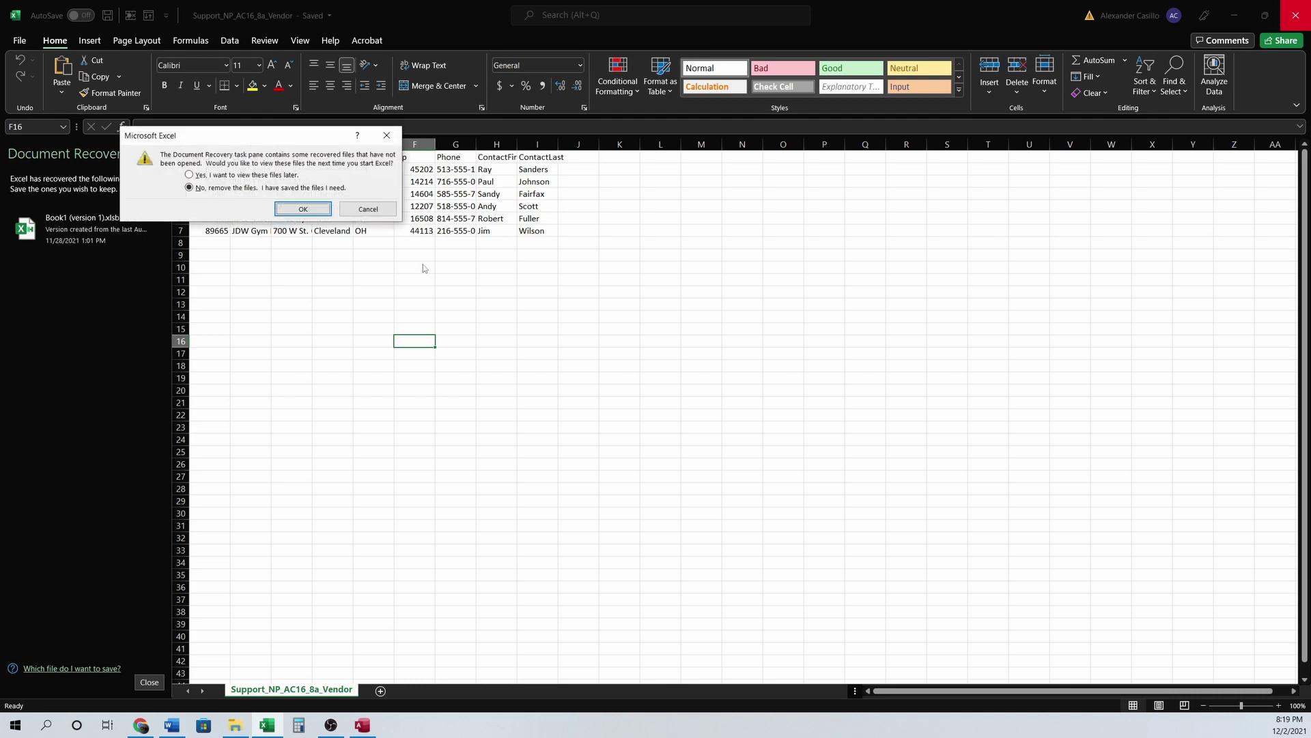
pyautogui.click(302, 208)
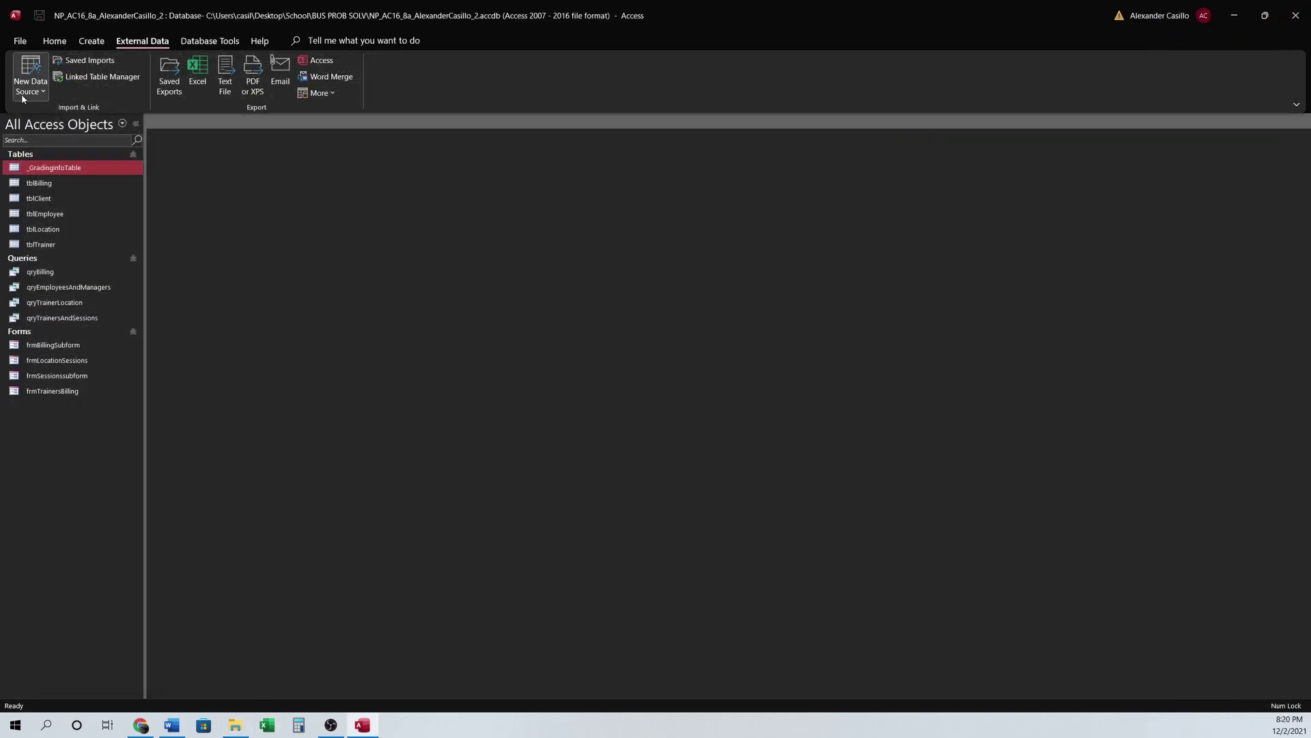
# - Start an Excel import into a new table in the Access database, with the Support_NP_AC16_8a_Vendor workbook as the source
pyautogui.click(30, 75)
pyautogui.moveTo(82, 120)
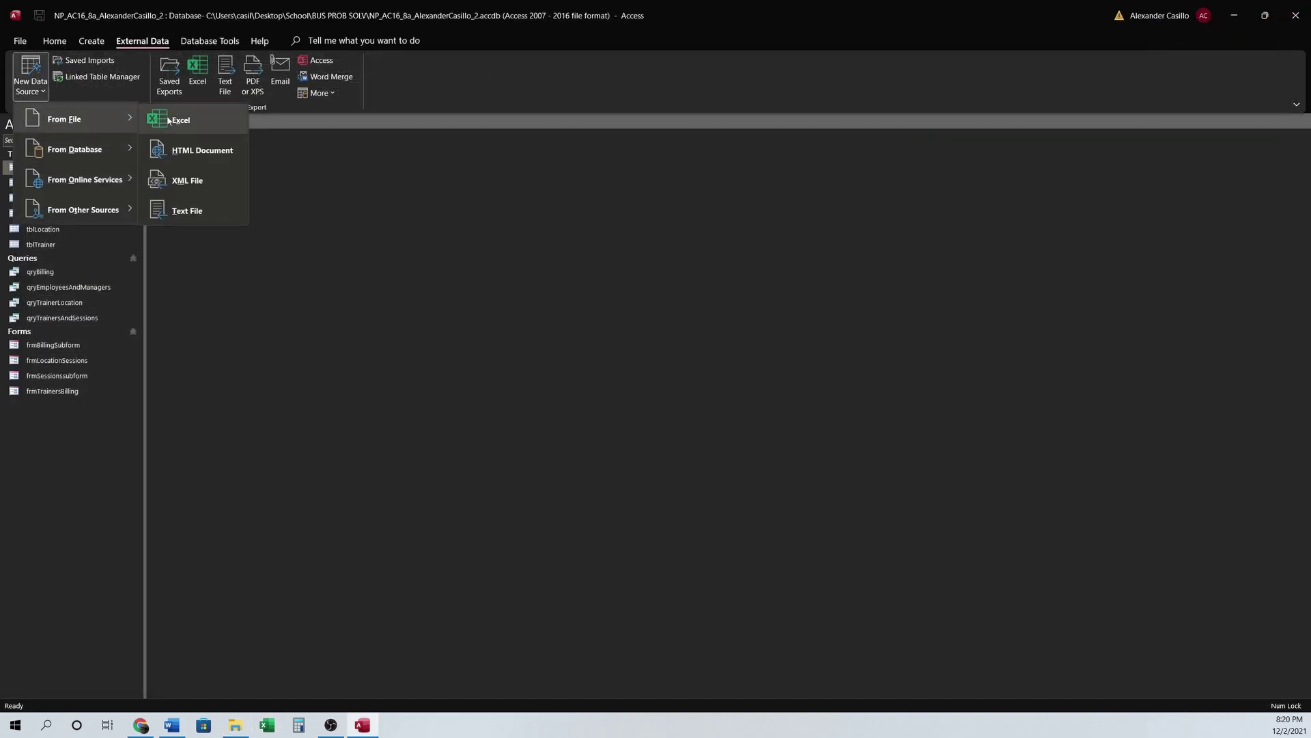
pyautogui.click(171, 120)
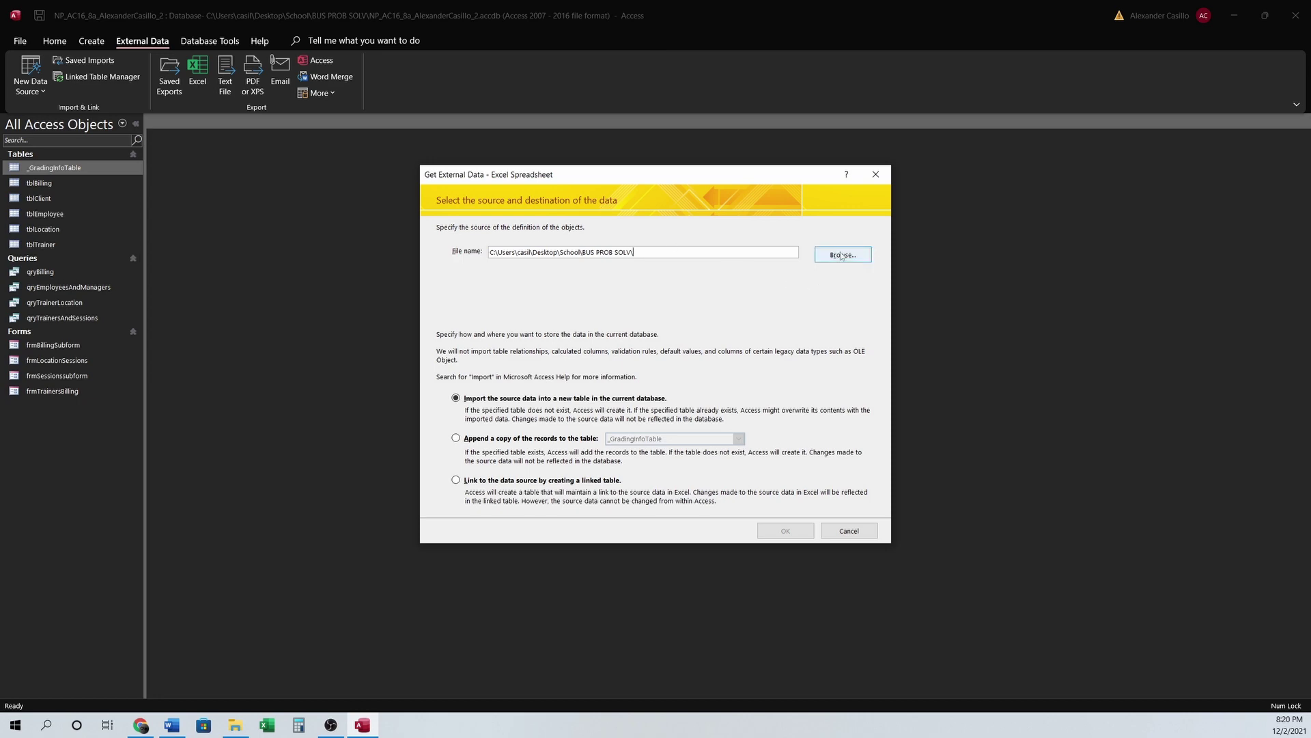
pyautogui.click(840, 256)
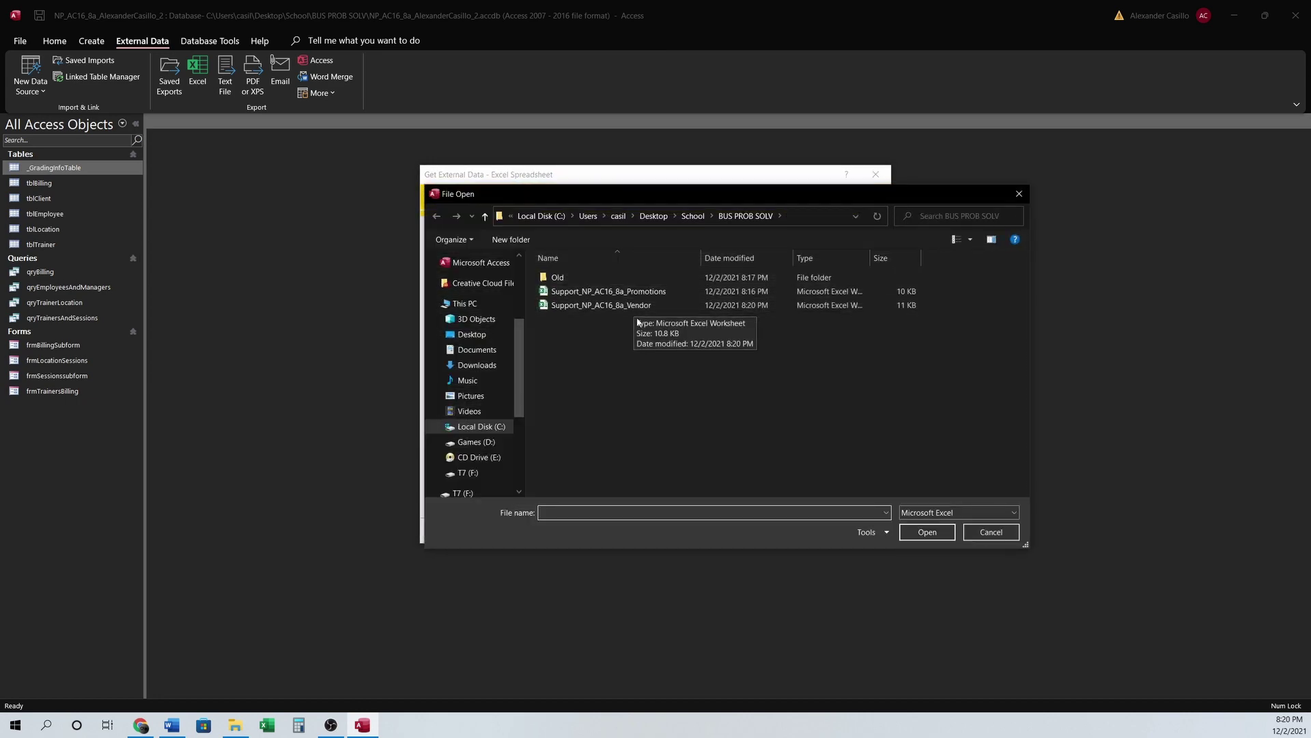
pyautogui.doubleClick(527, 302)
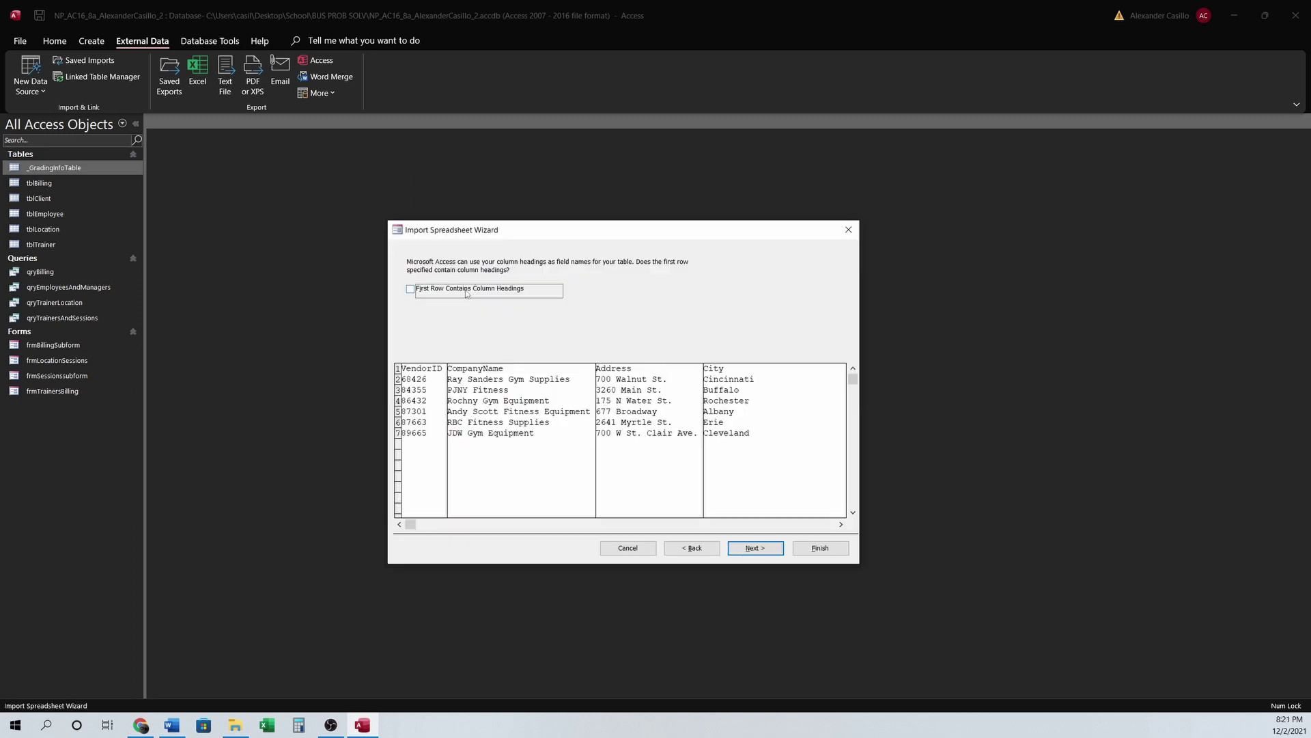
# - Treat the first row as column headings and set the VendorID field's data type to Short Text
pyautogui.click(466, 291)
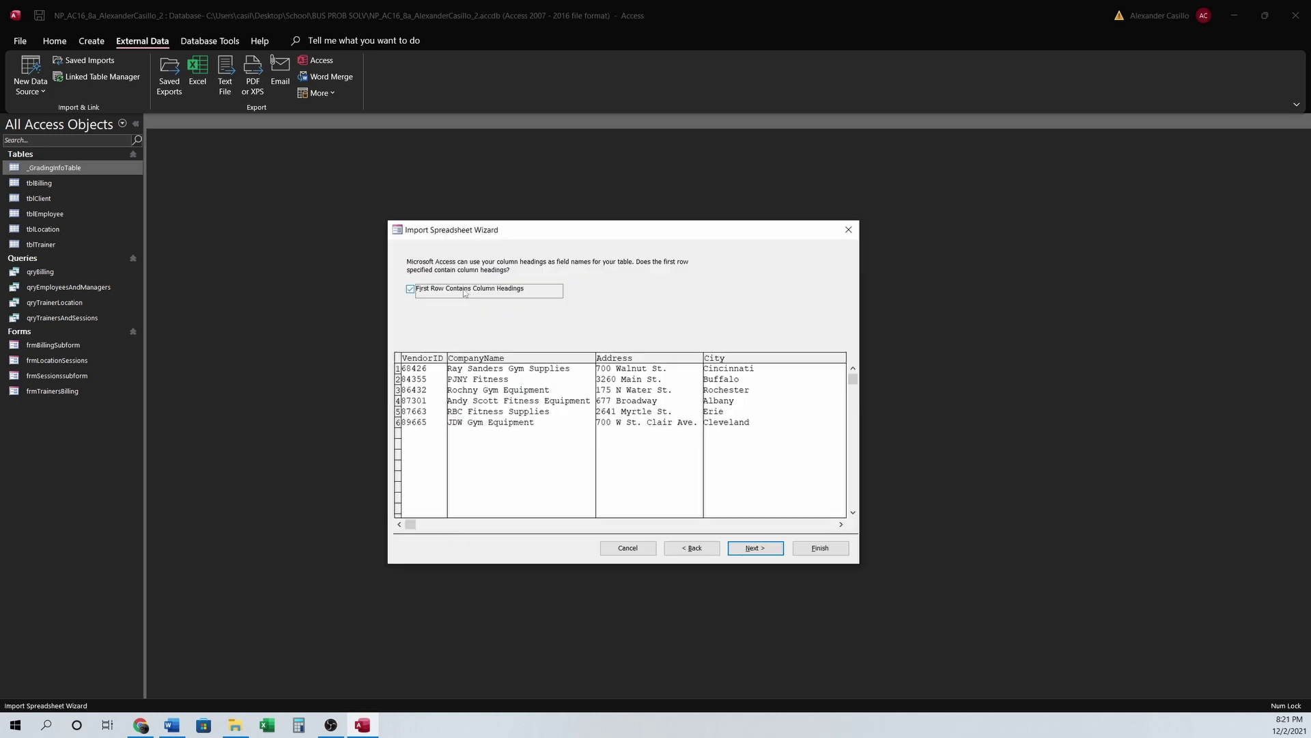
pyautogui.click(751, 546)
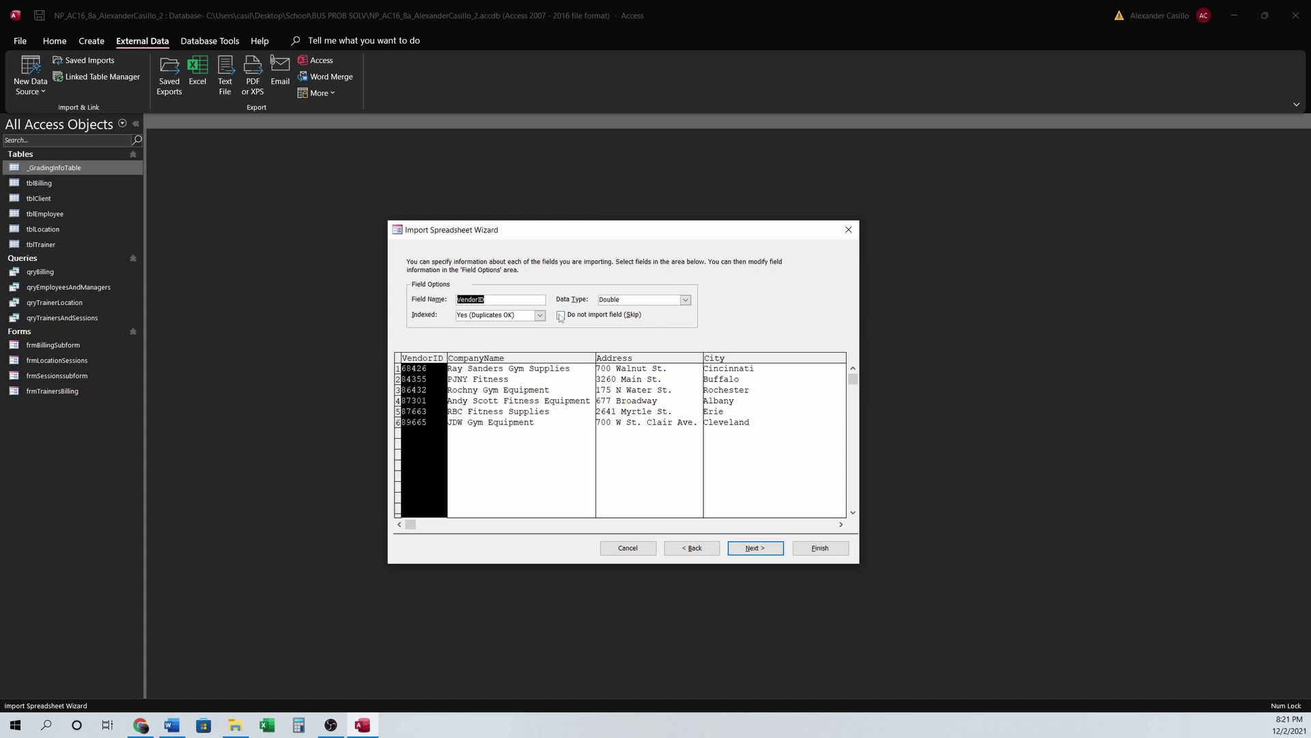
pyautogui.click(685, 300)
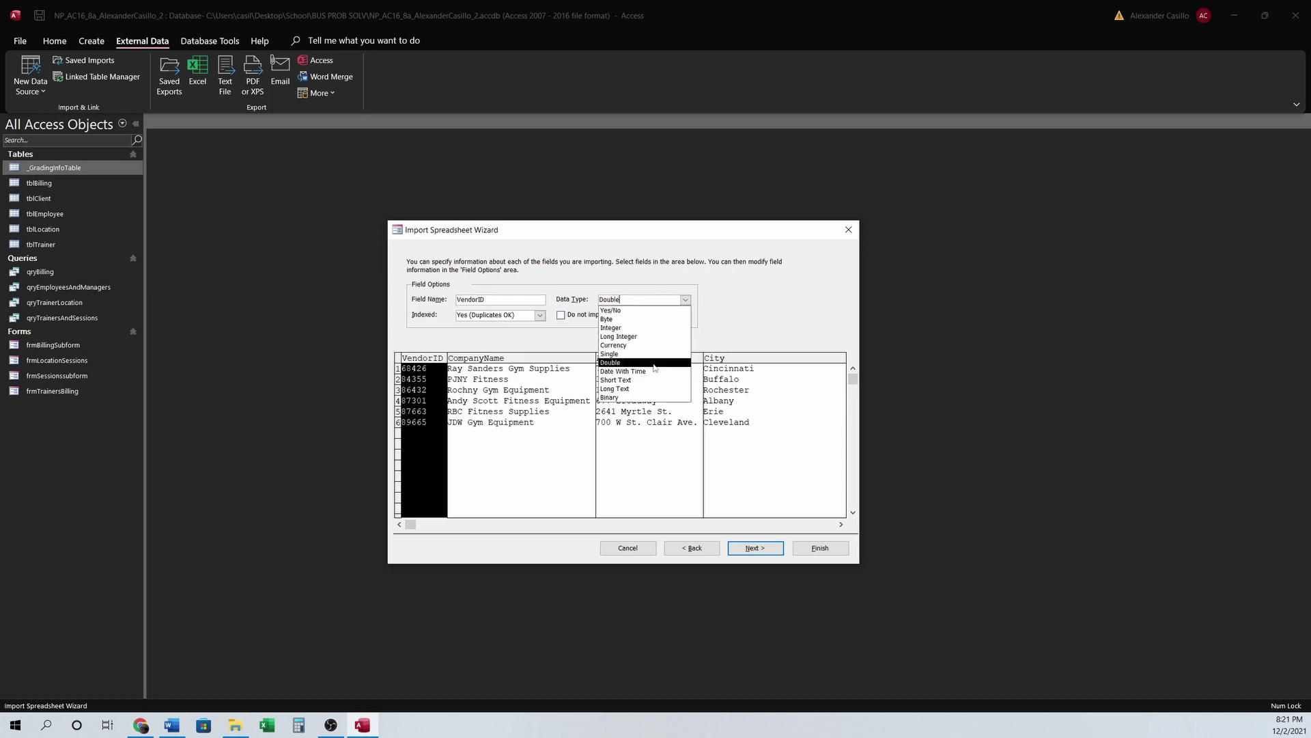
pyautogui.click(622, 381)
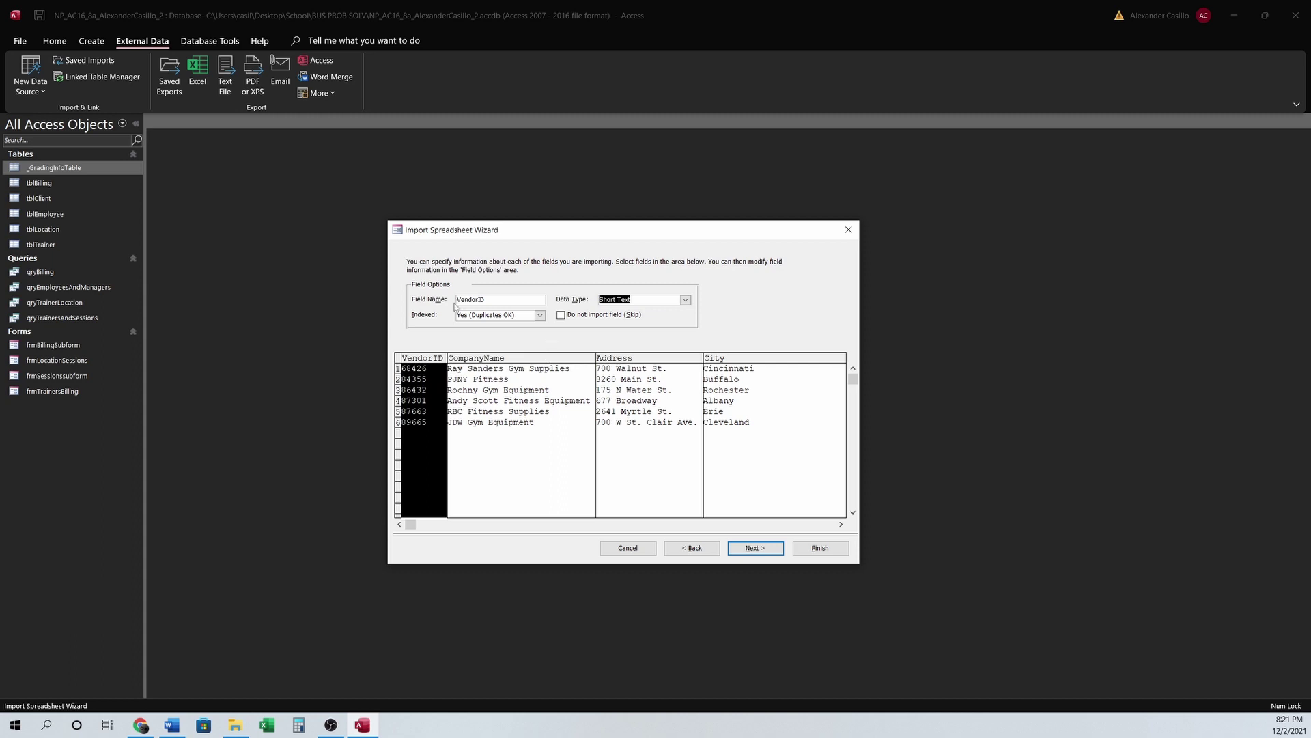
pyautogui.click(754, 547)
# - Choose VendorID as the primary key and finish the import to table Support_NP_AC16_8a_Vendor without saving the import steps
pyautogui.click(498, 308)
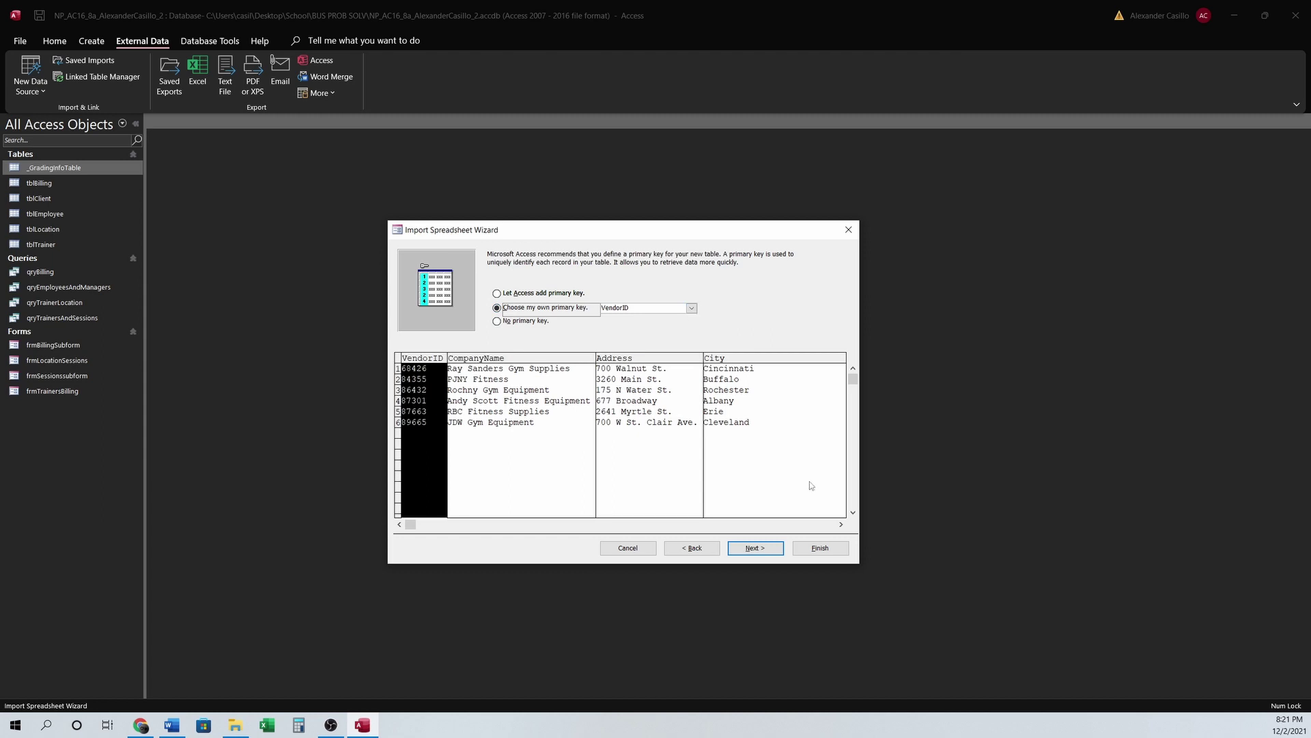
pyautogui.click(755, 547)
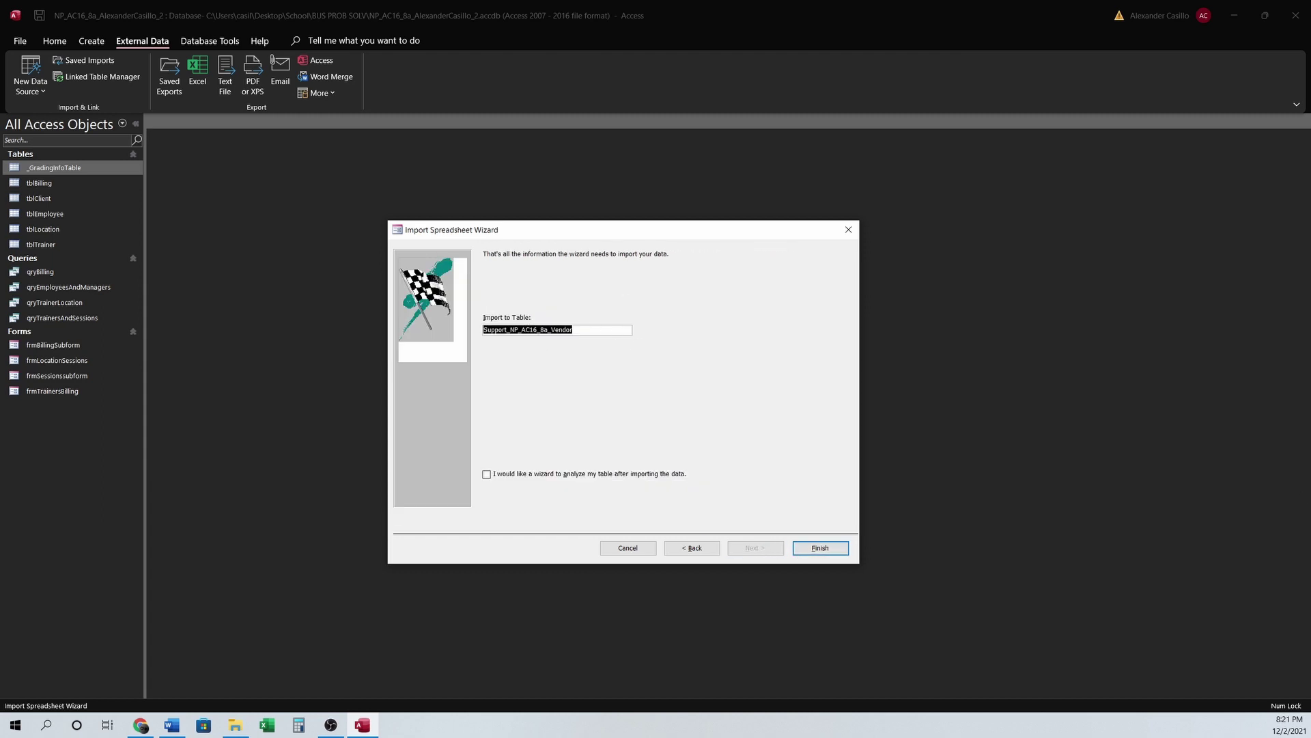
pyautogui.press('Return')
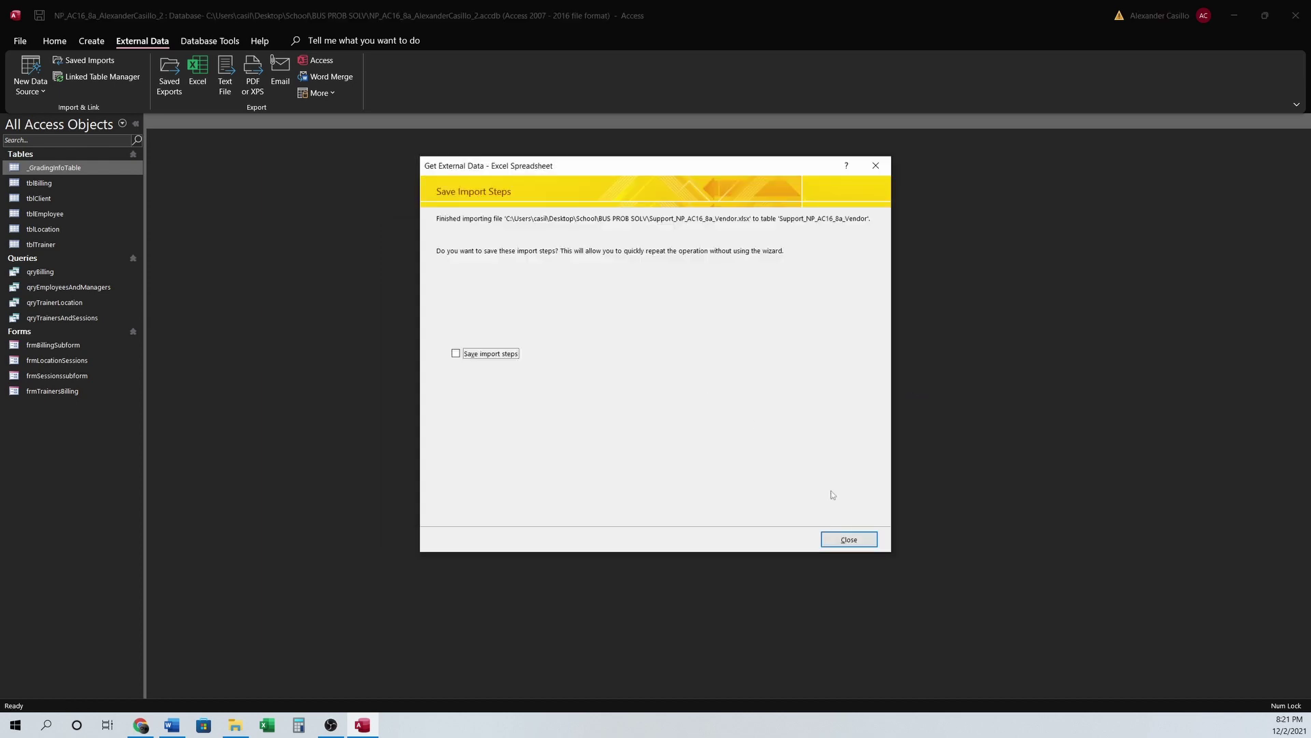
pyautogui.click(849, 540)
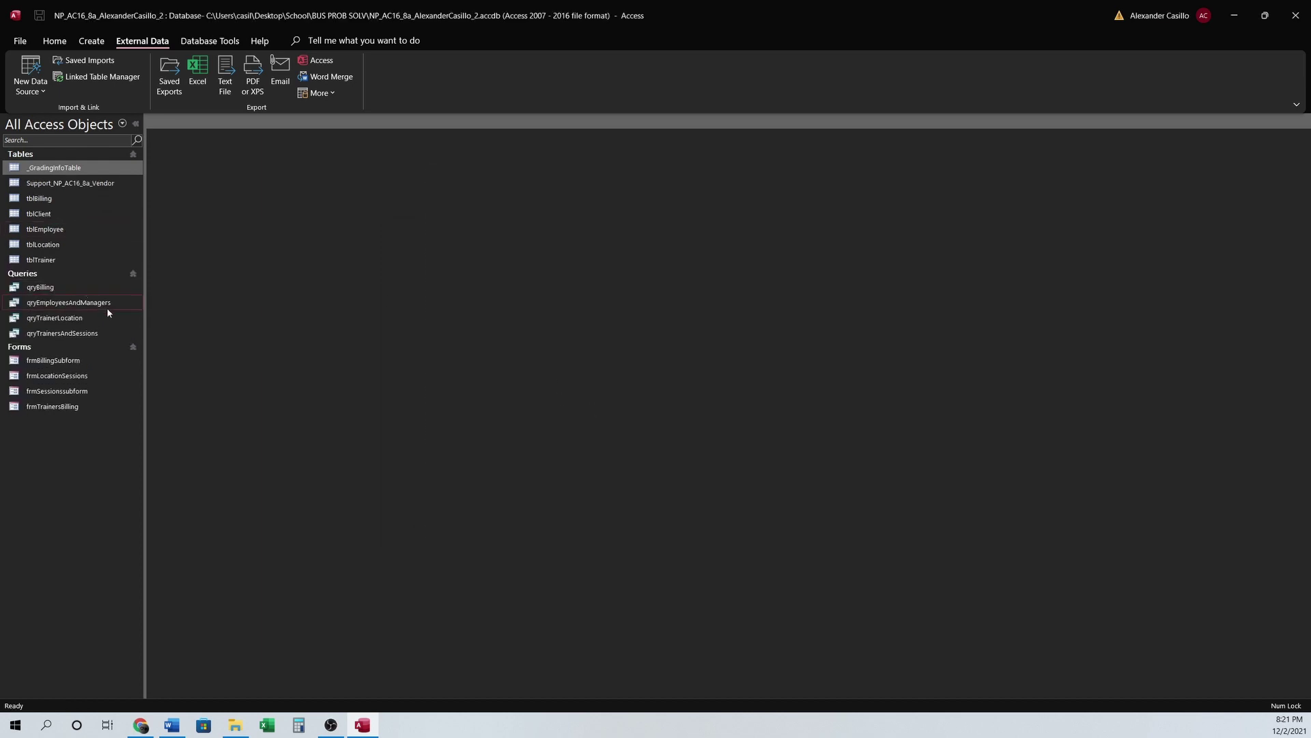
# - Rename the imported Support_NP_AC16_8a_Vendor table as tblVendor
pyautogui.rightClick(93, 183)
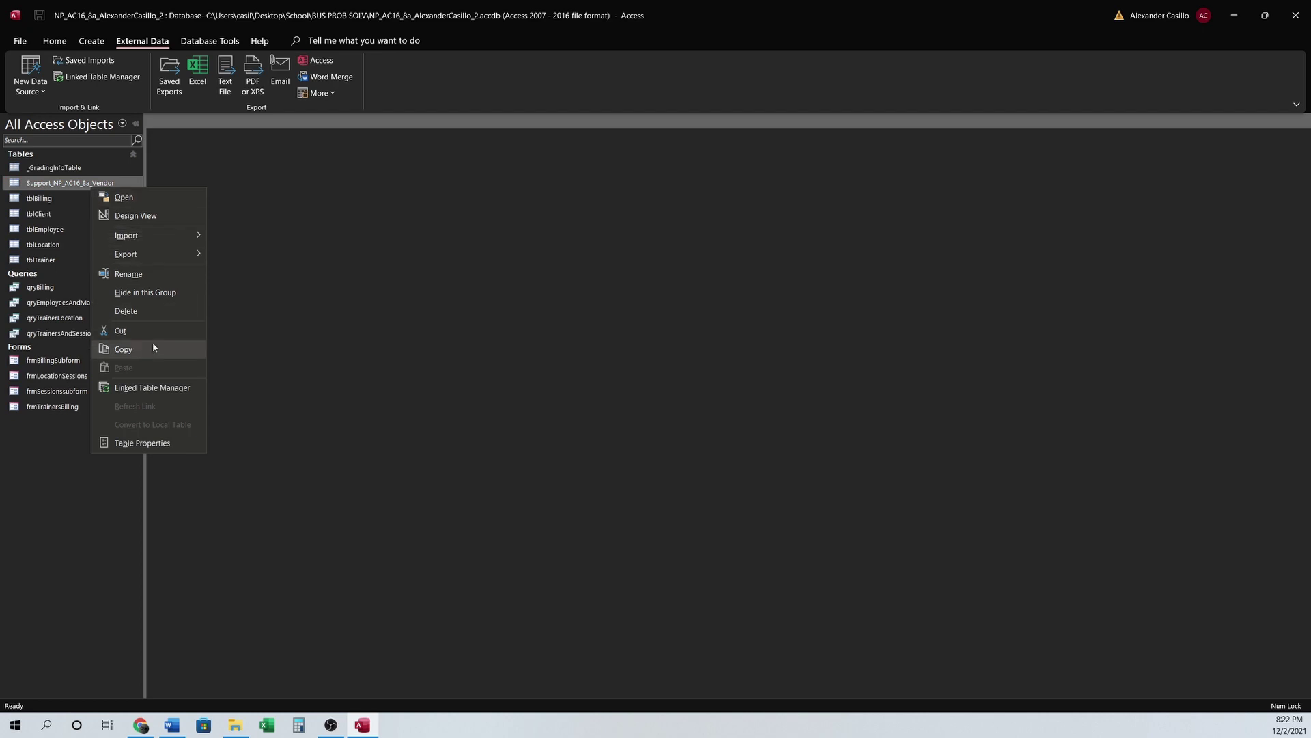
pyautogui.click(144, 274)
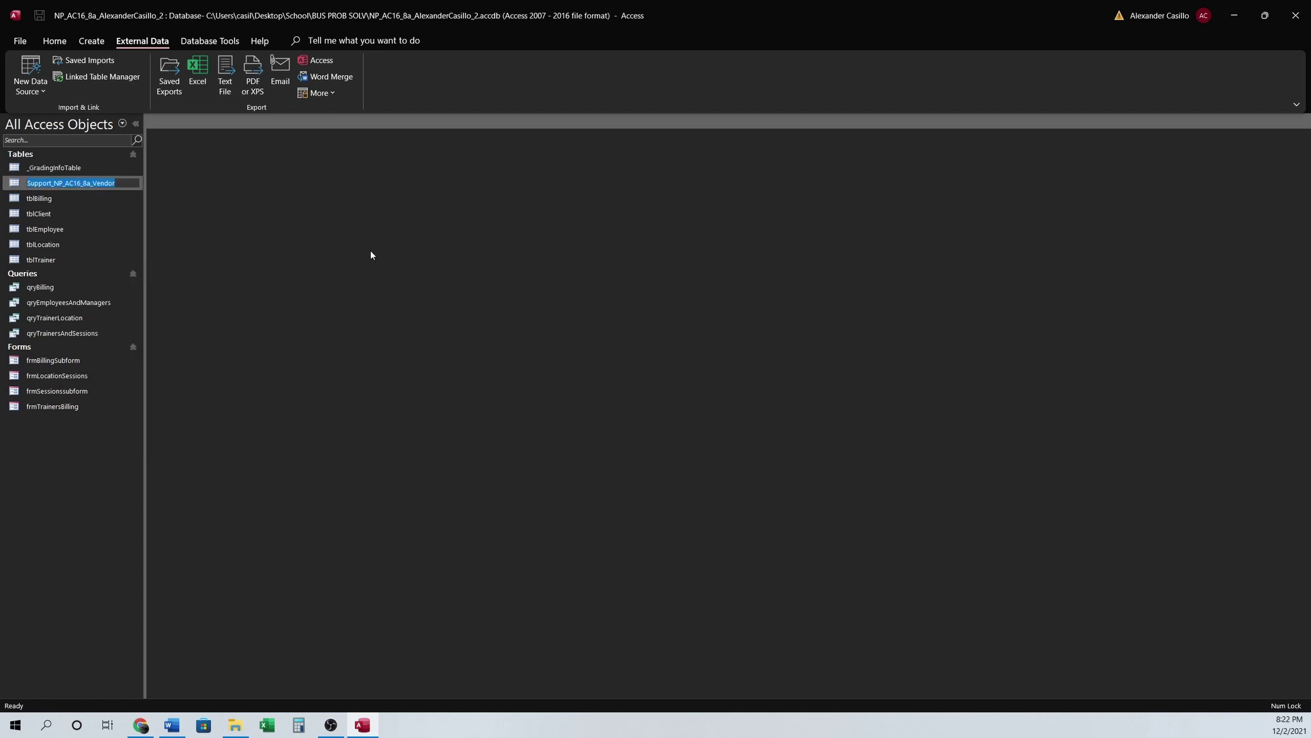
pyautogui.write('tblVendor')
pyautogui.press('Return')
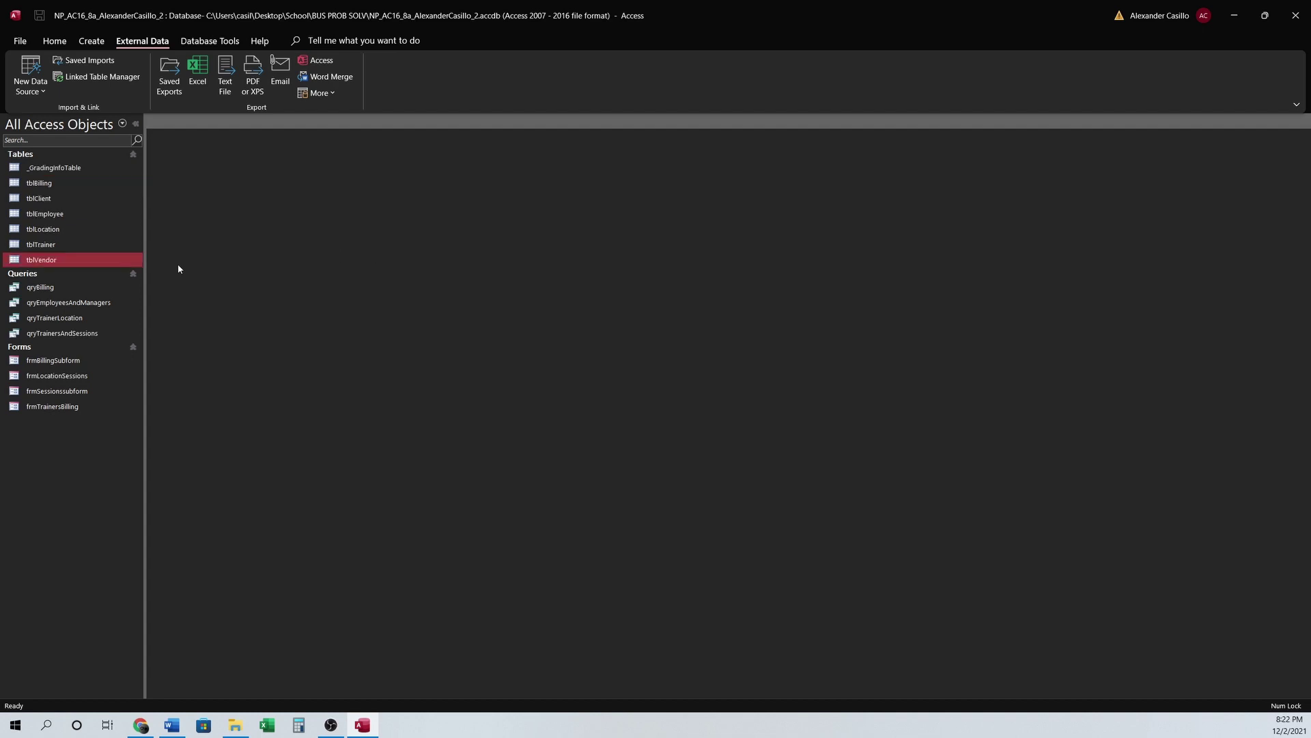
# - Open tblVendor to check the imported vendor records and close it again
pyautogui.doubleClick(113, 260)
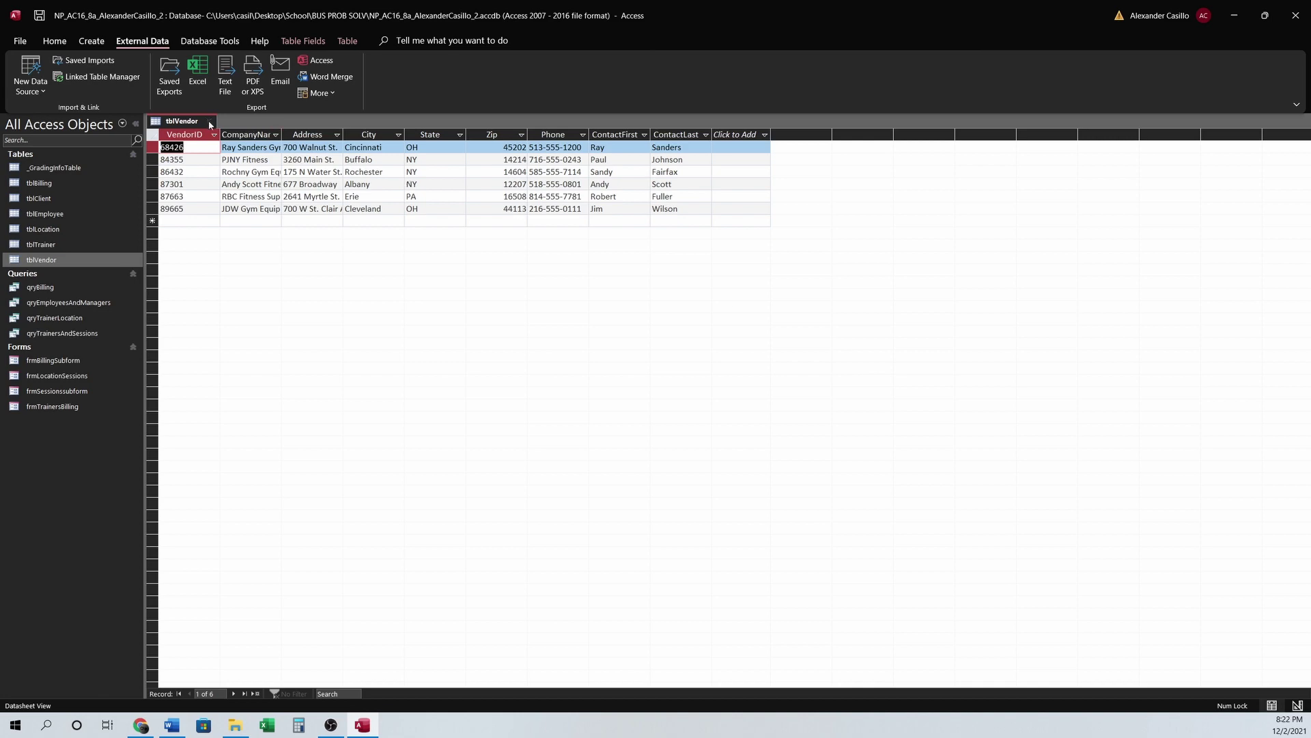
pyautogui.click(210, 122)
pyautogui.hotkey('alt', 'Tab')
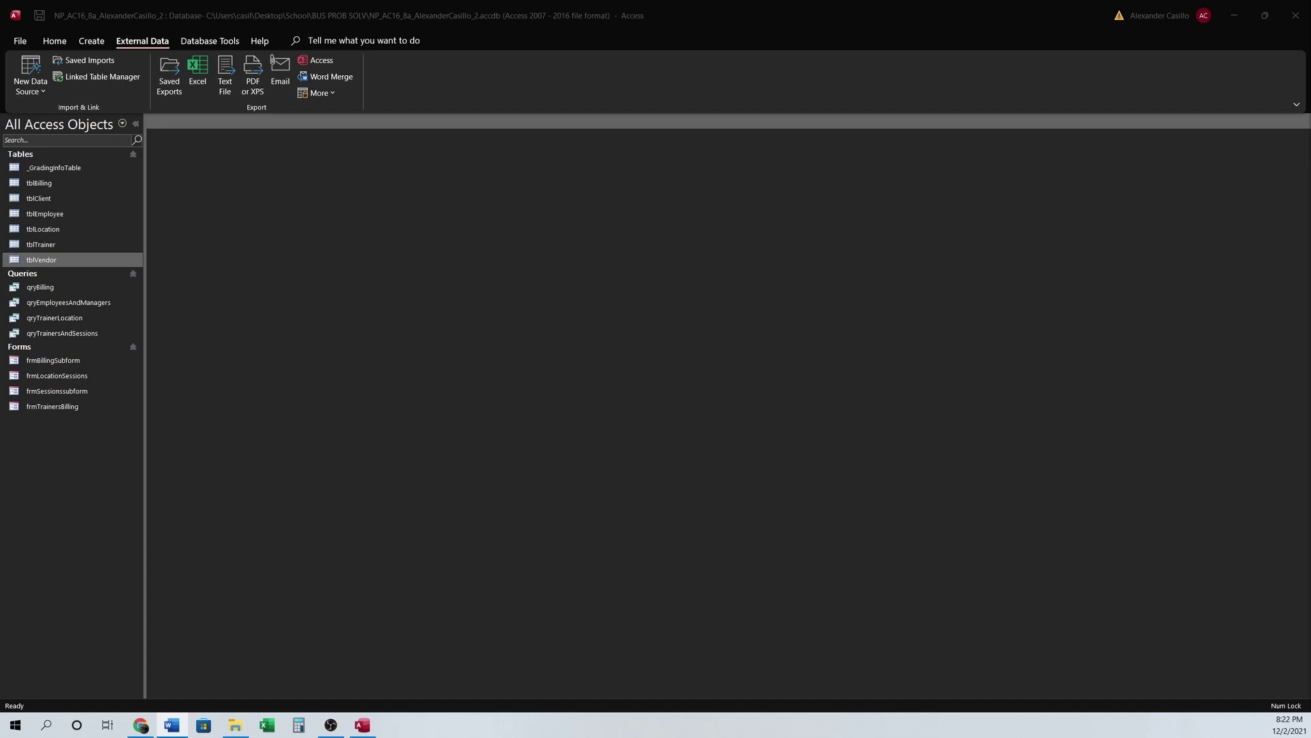
pyautogui.hotkey('alt', 'Tab')
# - Start an XML file import and choose Support_NP_AC16_8a_Payments from the BUS PROB SOLV folder as the source
pyautogui.click(35, 99)
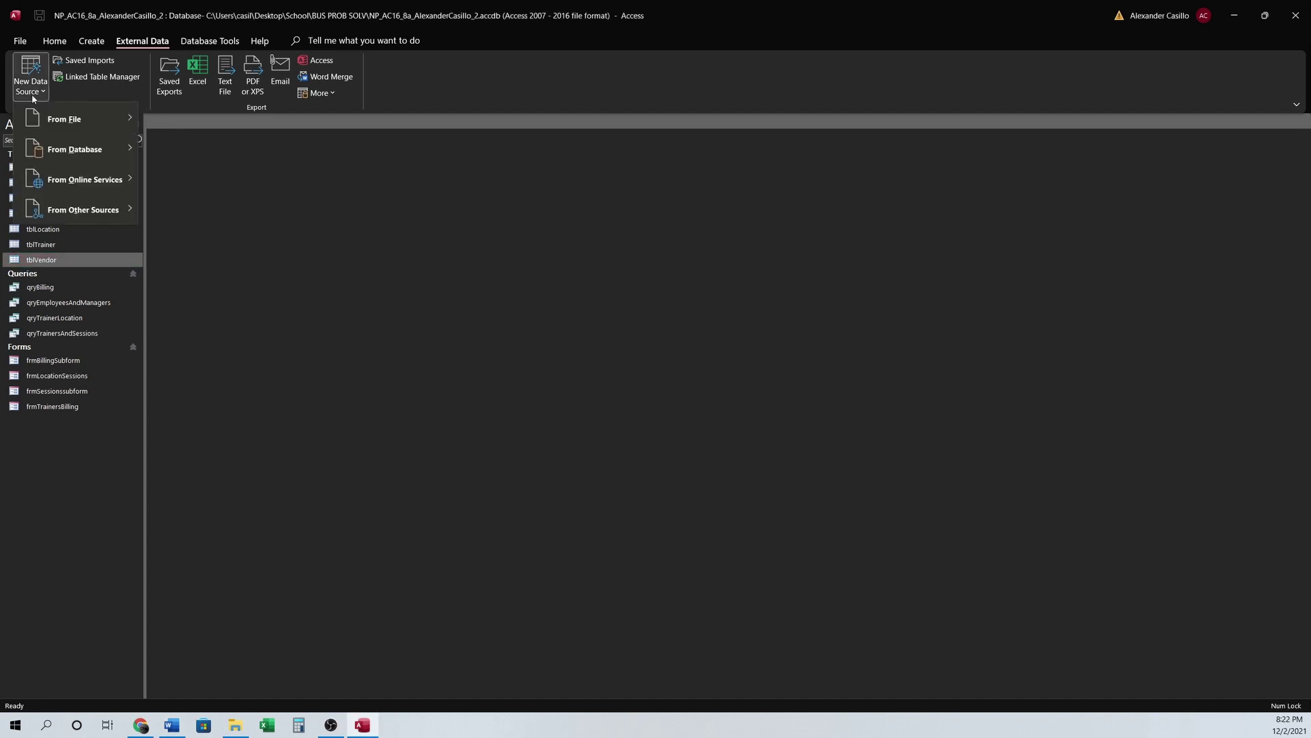
pyautogui.moveTo(82, 119)
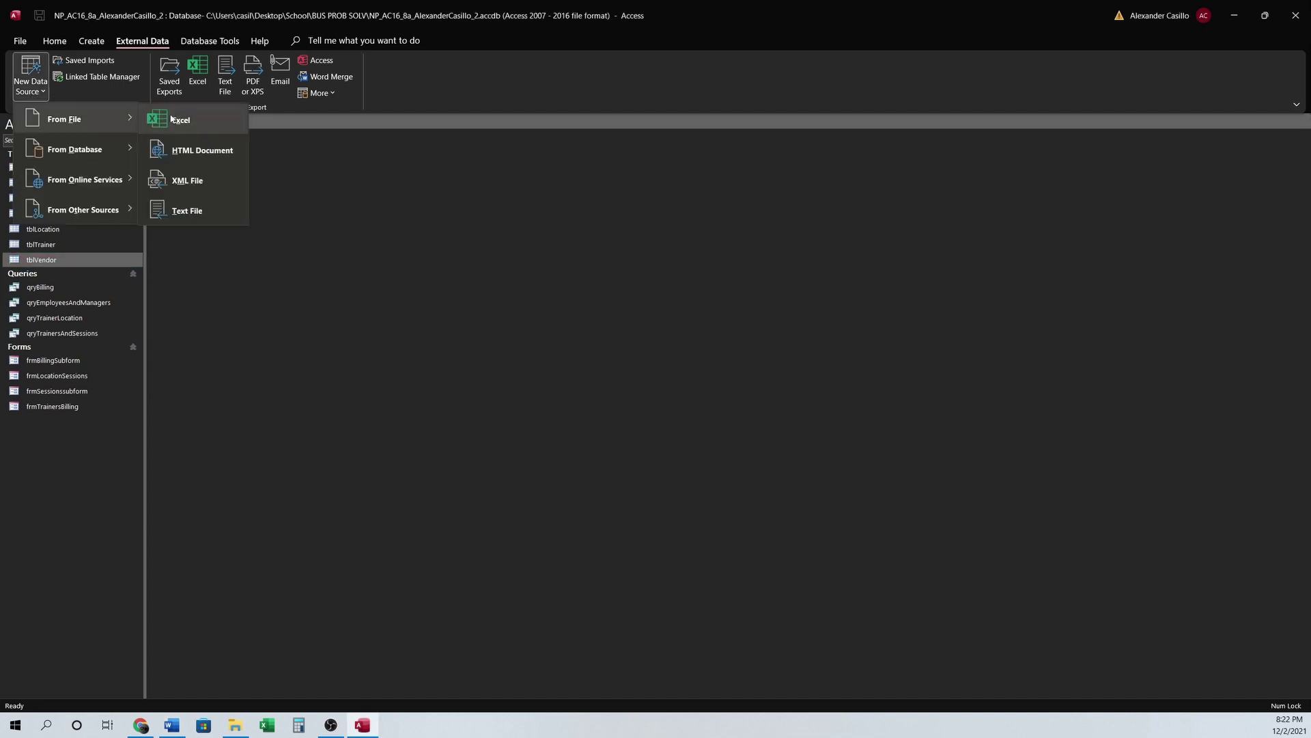
pyautogui.click(198, 180)
pyautogui.click(842, 255)
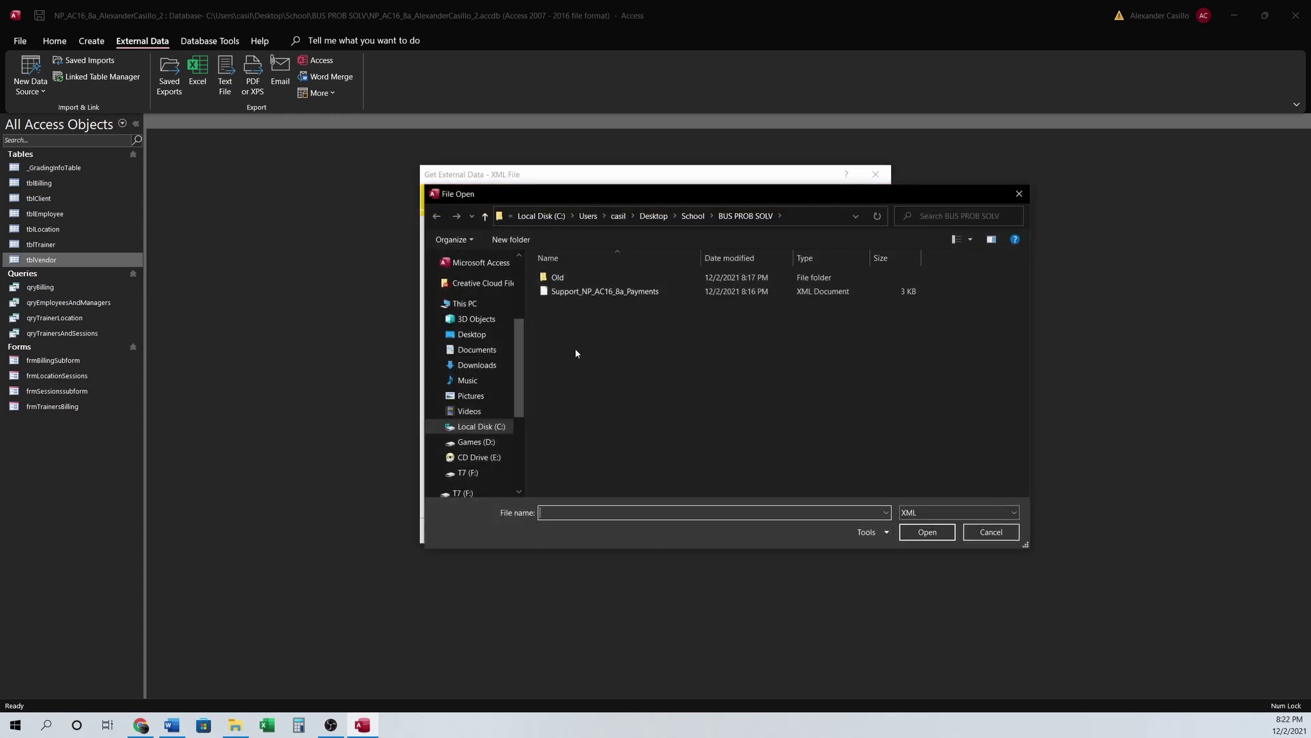
pyautogui.click(634, 297)
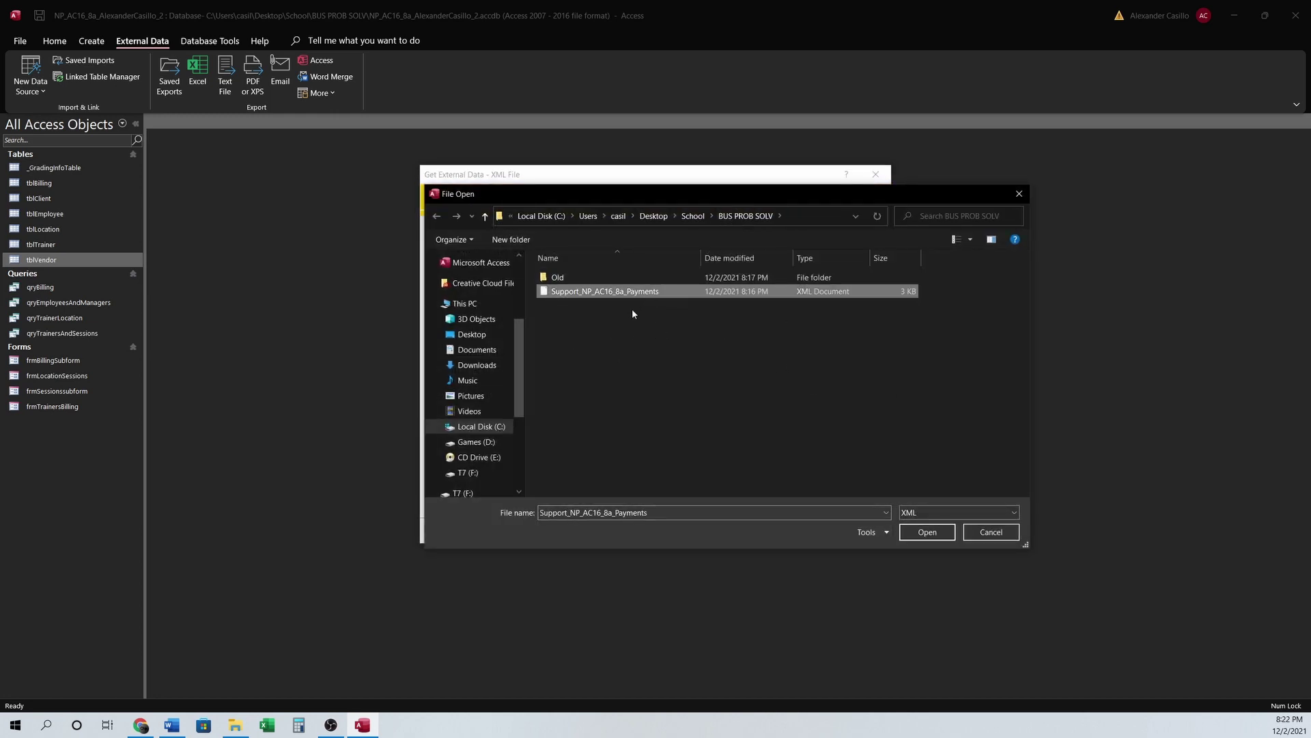
pyautogui.keyDown('ctrl'); pyautogui.scroll(4, 817, 309); pyautogui.keyUp('ctrl')
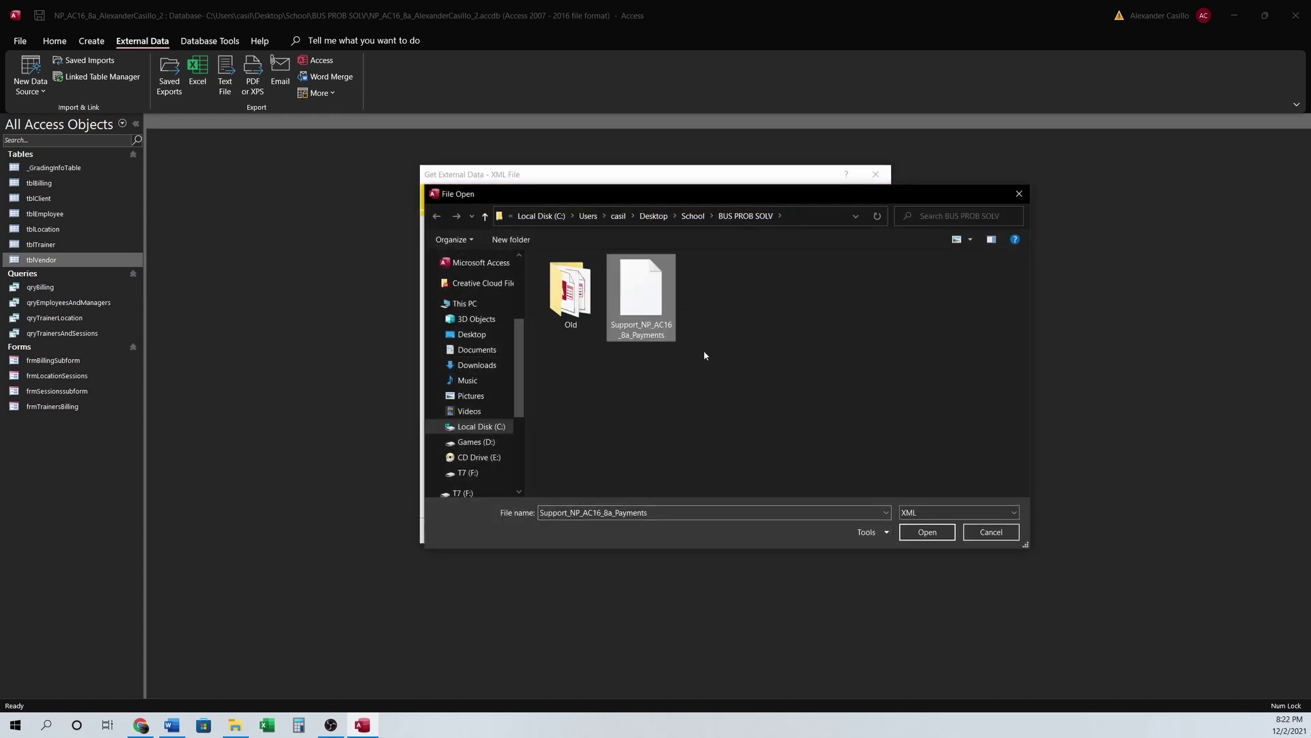
pyautogui.keyDown('ctrl'); pyautogui.scroll(1, 705, 355); pyautogui.keyUp('ctrl')
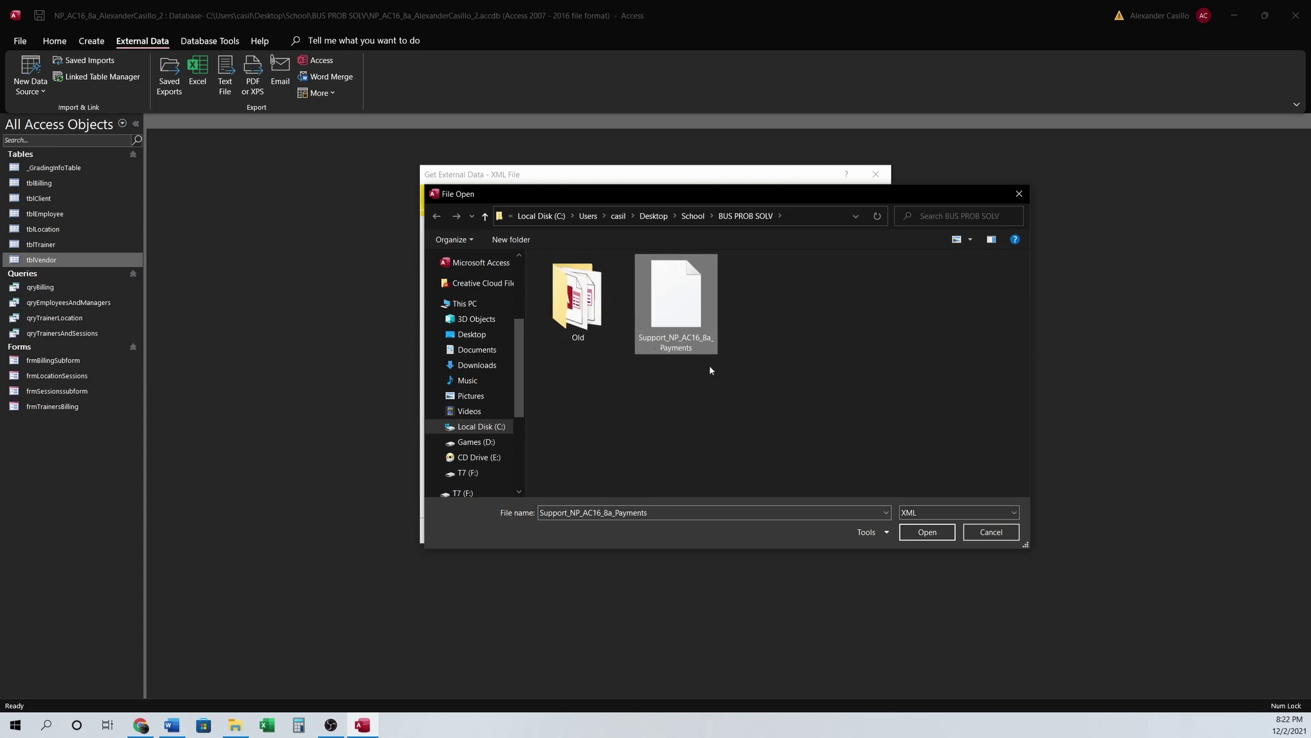
pyautogui.click(927, 531)
# - Import the structure and data of tblPayment from the XML file without saving the import steps
pyautogui.press('Return')
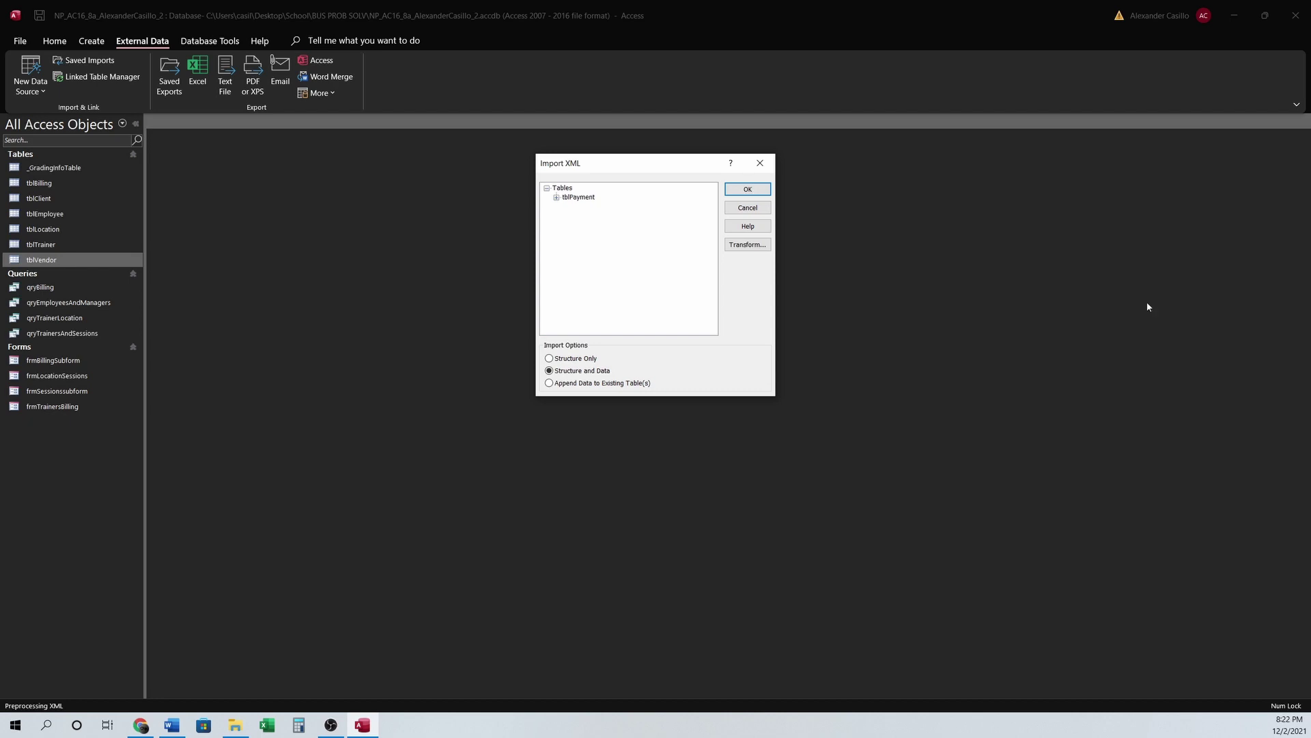
pyautogui.press('Return')
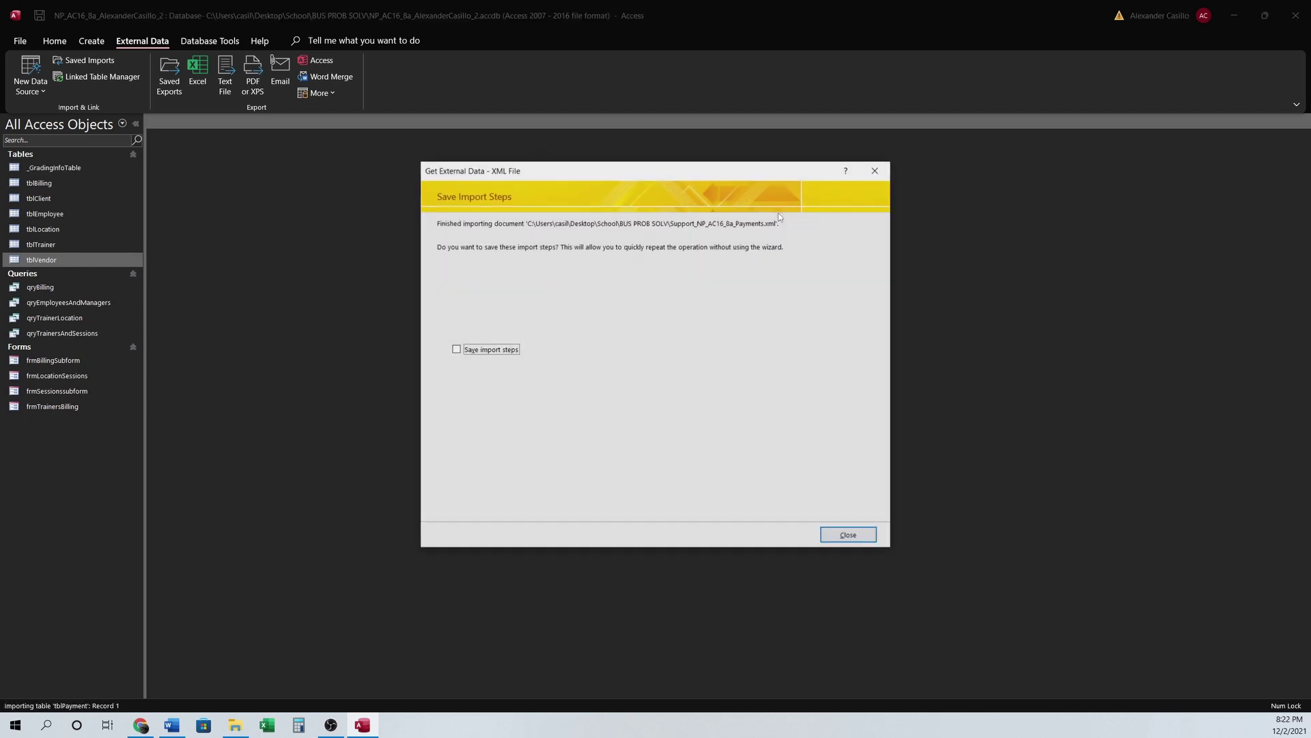
pyautogui.click(847, 535)
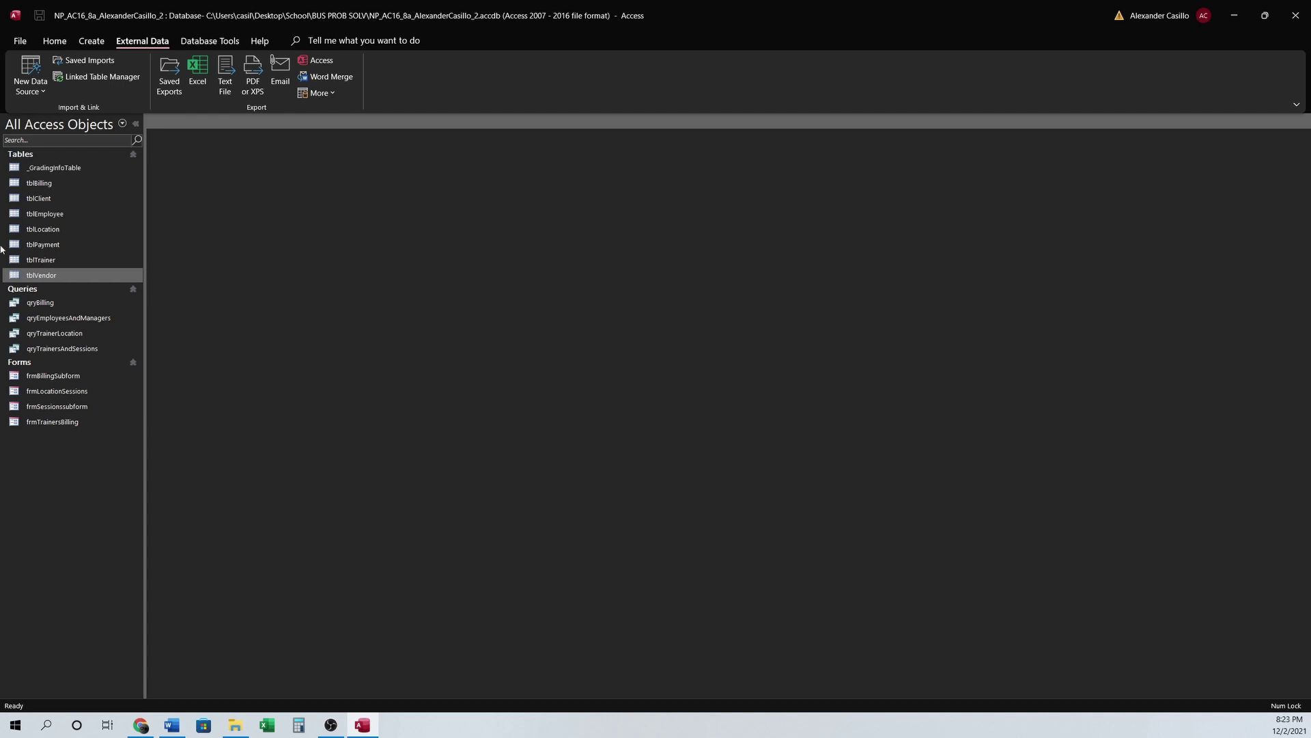
# - Start exporting the tblLocation table as an HTML document
pyautogui.click(42, 231)
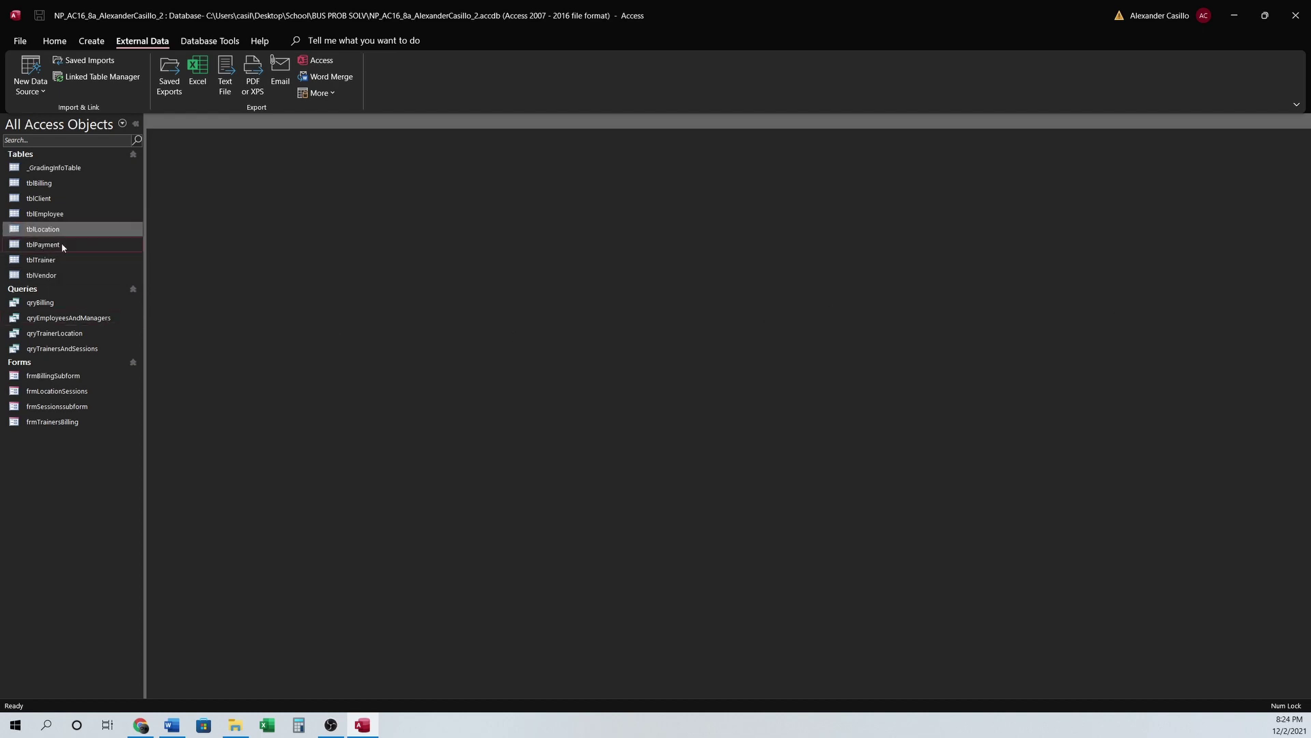
pyautogui.rightClick(60, 232)
pyautogui.moveTo(131, 301)
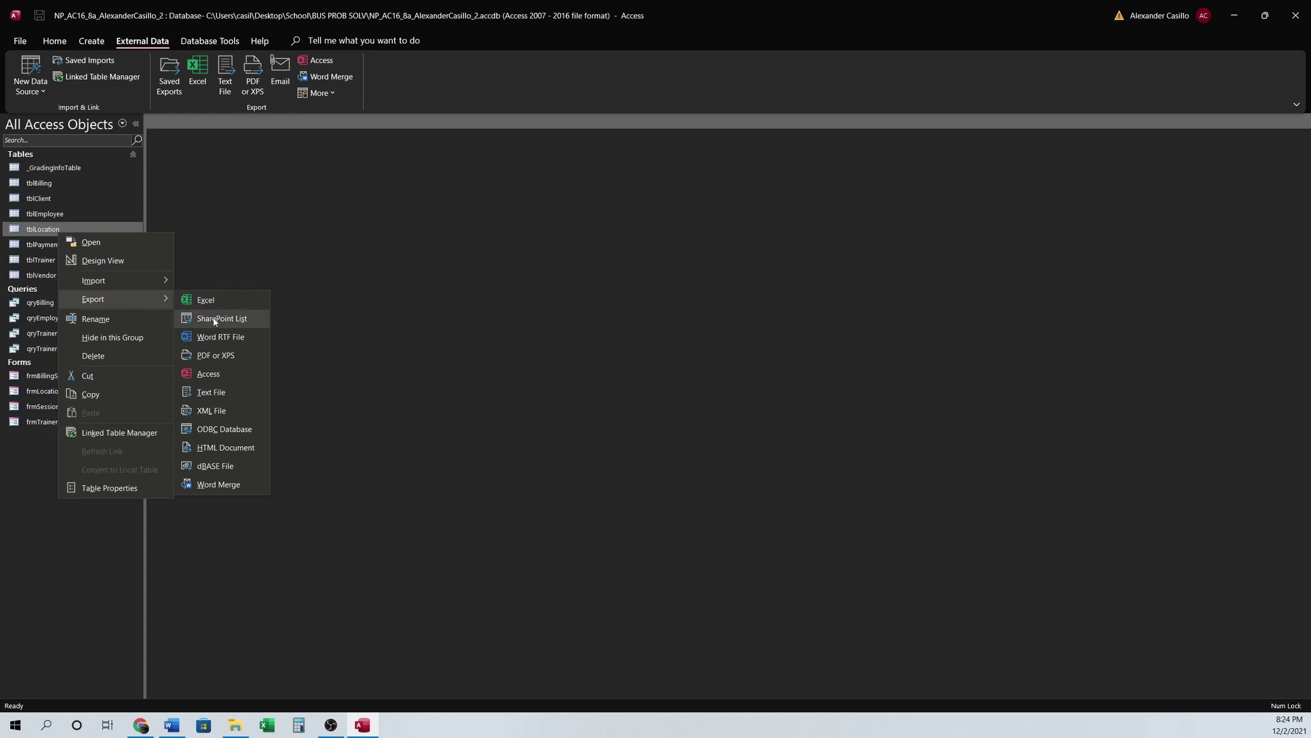
pyautogui.rightClick(38, 231)
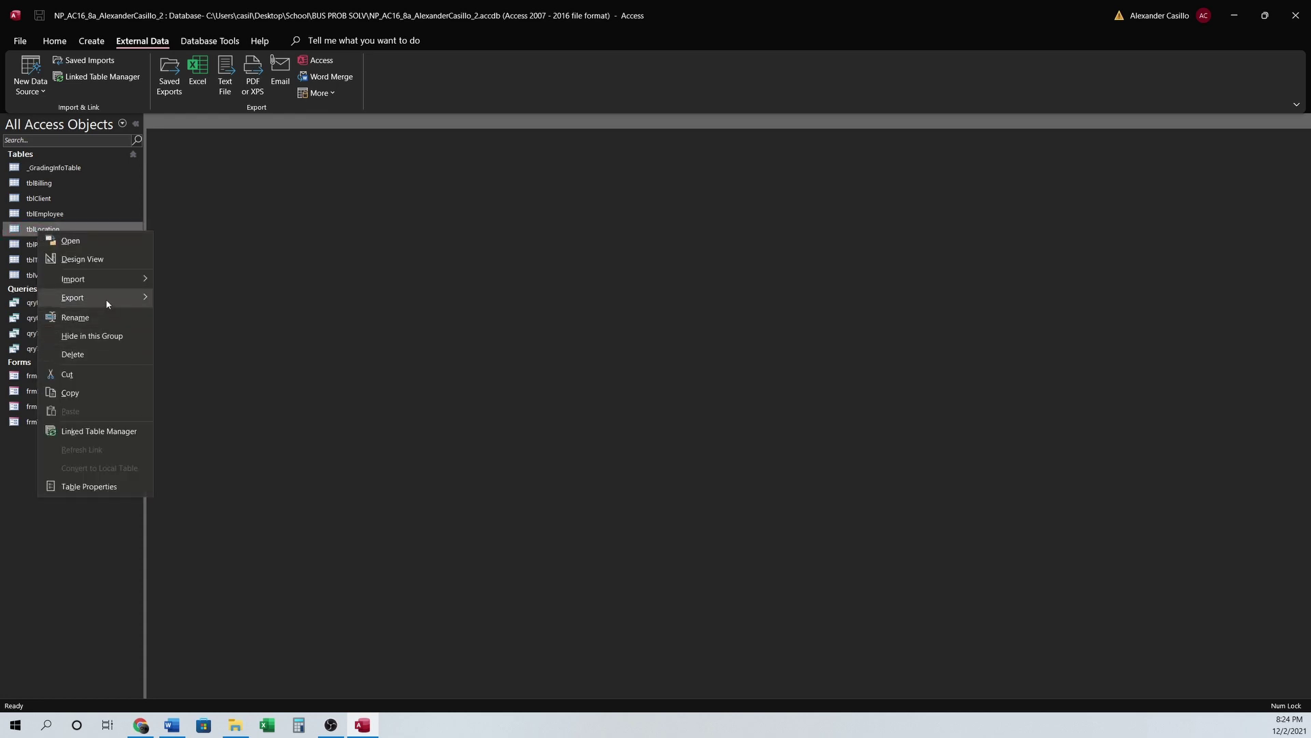
pyautogui.moveTo(106, 299)
pyautogui.click(204, 444)
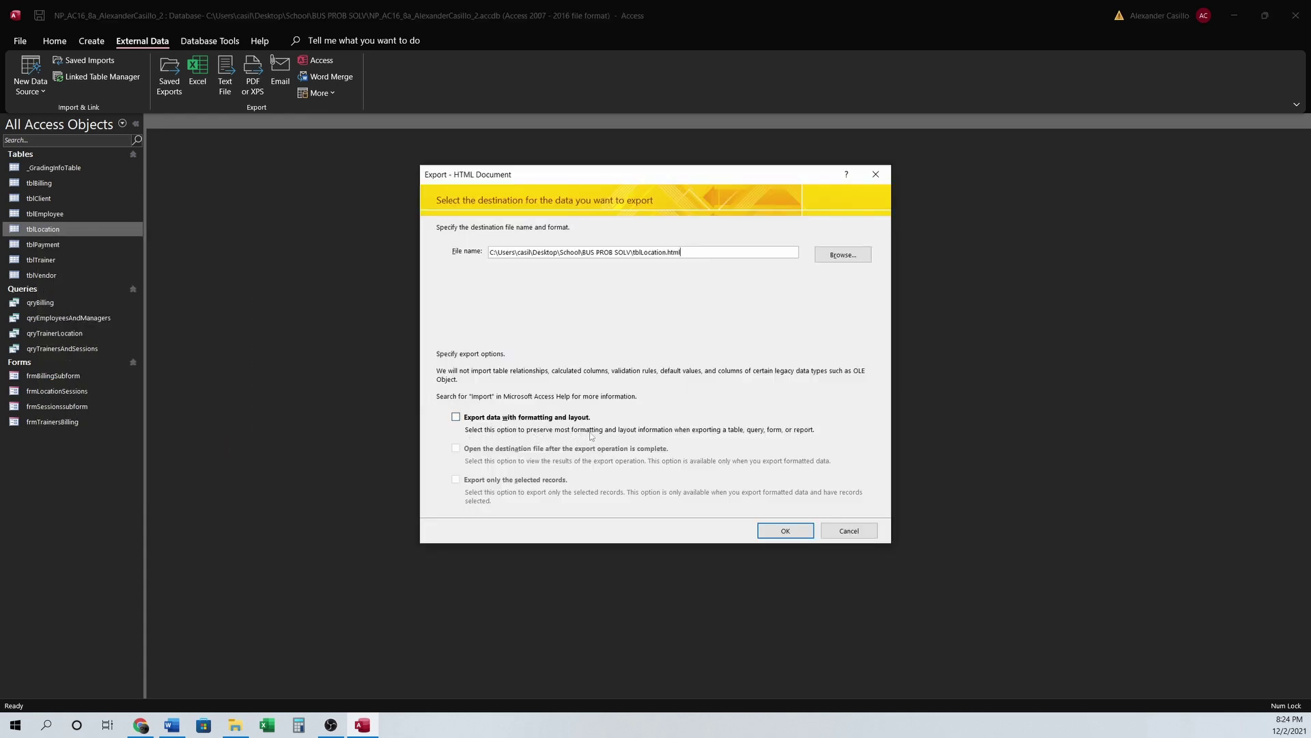
# - Export the location data with formatting and layout to tblLocation.html, using the default encoding and no HTML template
pyautogui.hotkey('alt', 'Tab')
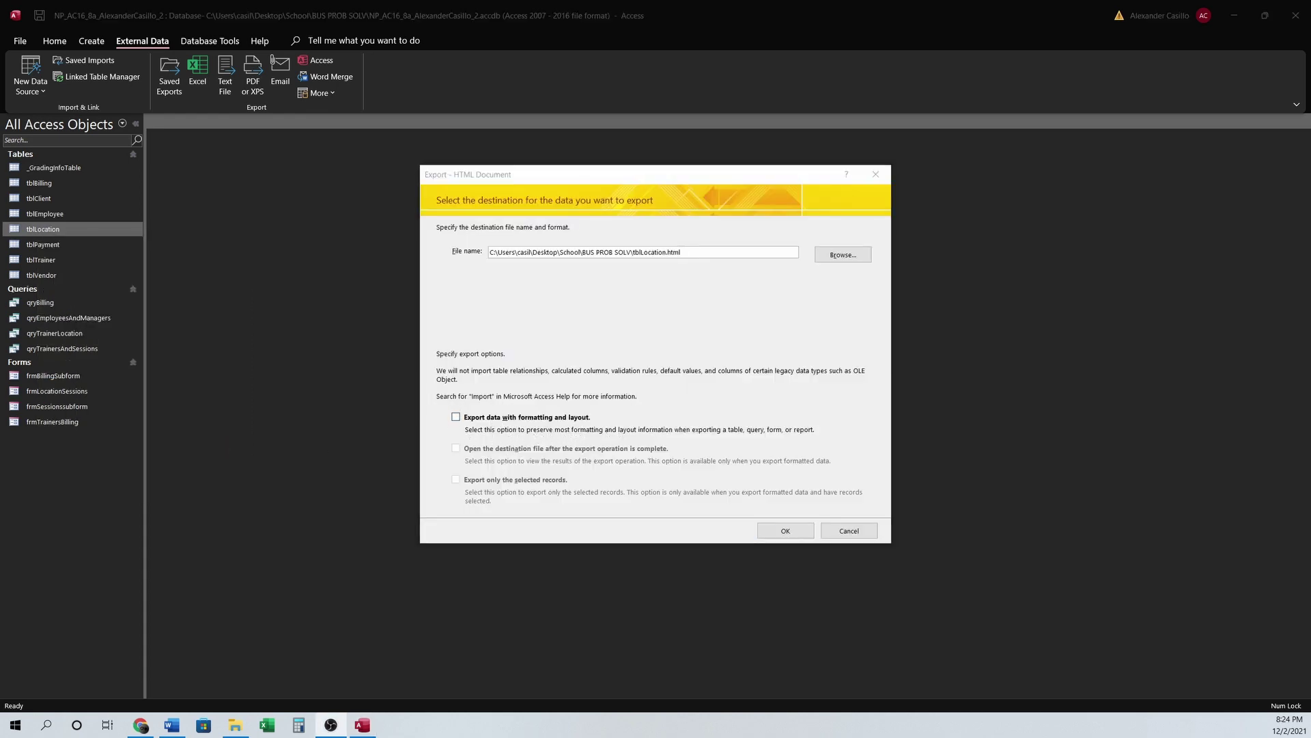
pyautogui.click(456, 417)
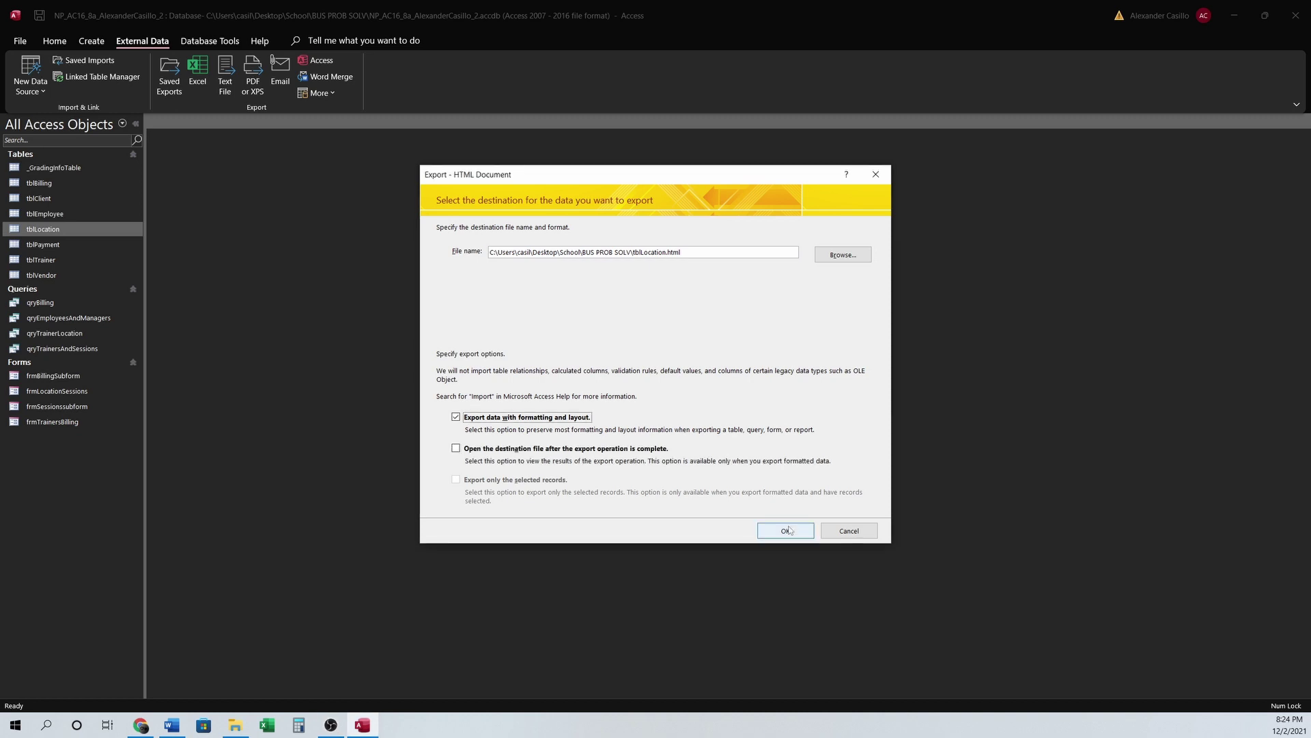
pyautogui.click(785, 530)
pyautogui.click(636, 402)
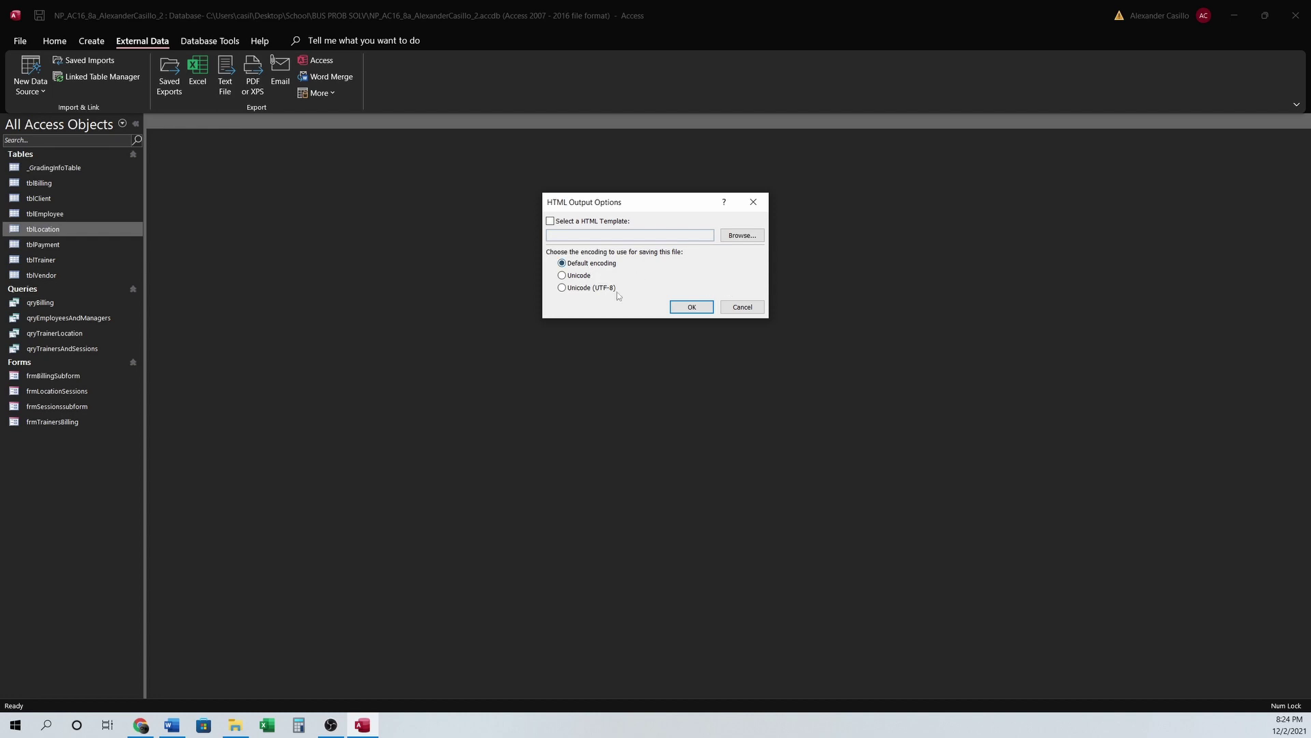
pyautogui.click(692, 307)
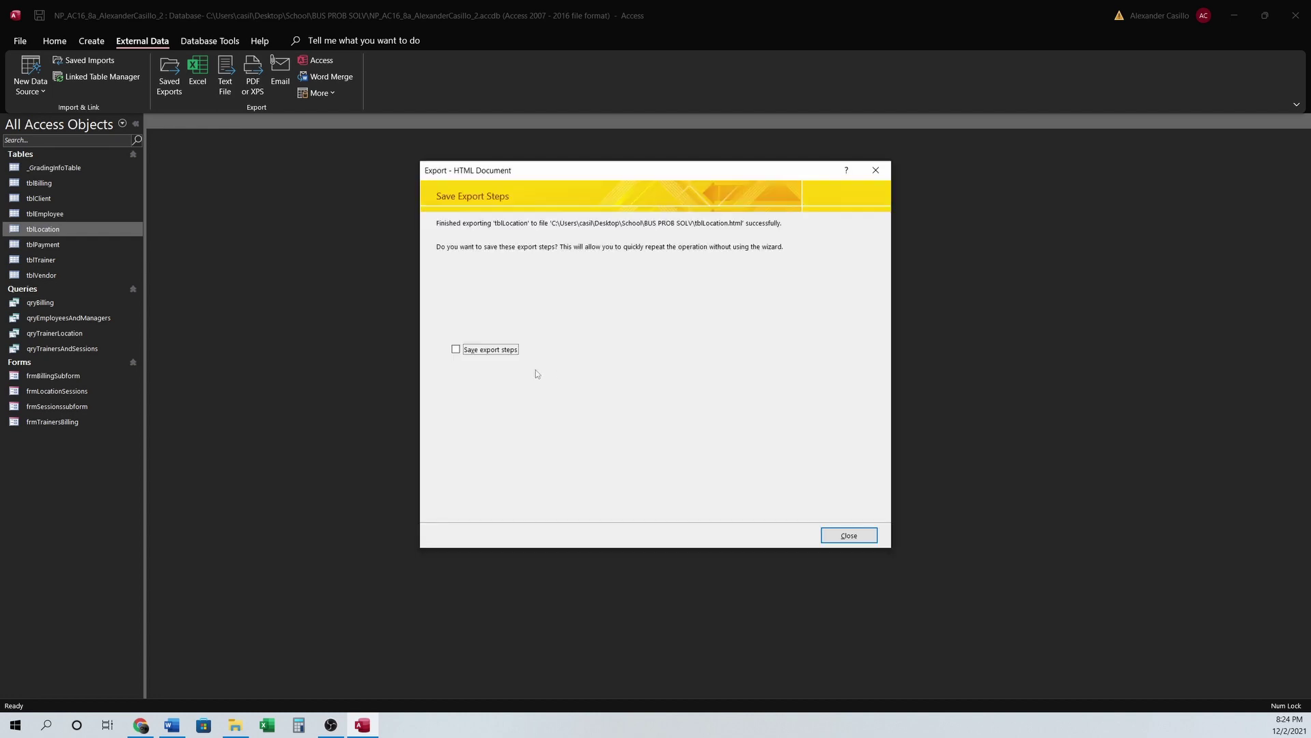
# - Choose to save the HTML export steps and name them Export-Location
pyautogui.click(490, 350)
pyautogui.hotkey('alt', 'Tab')
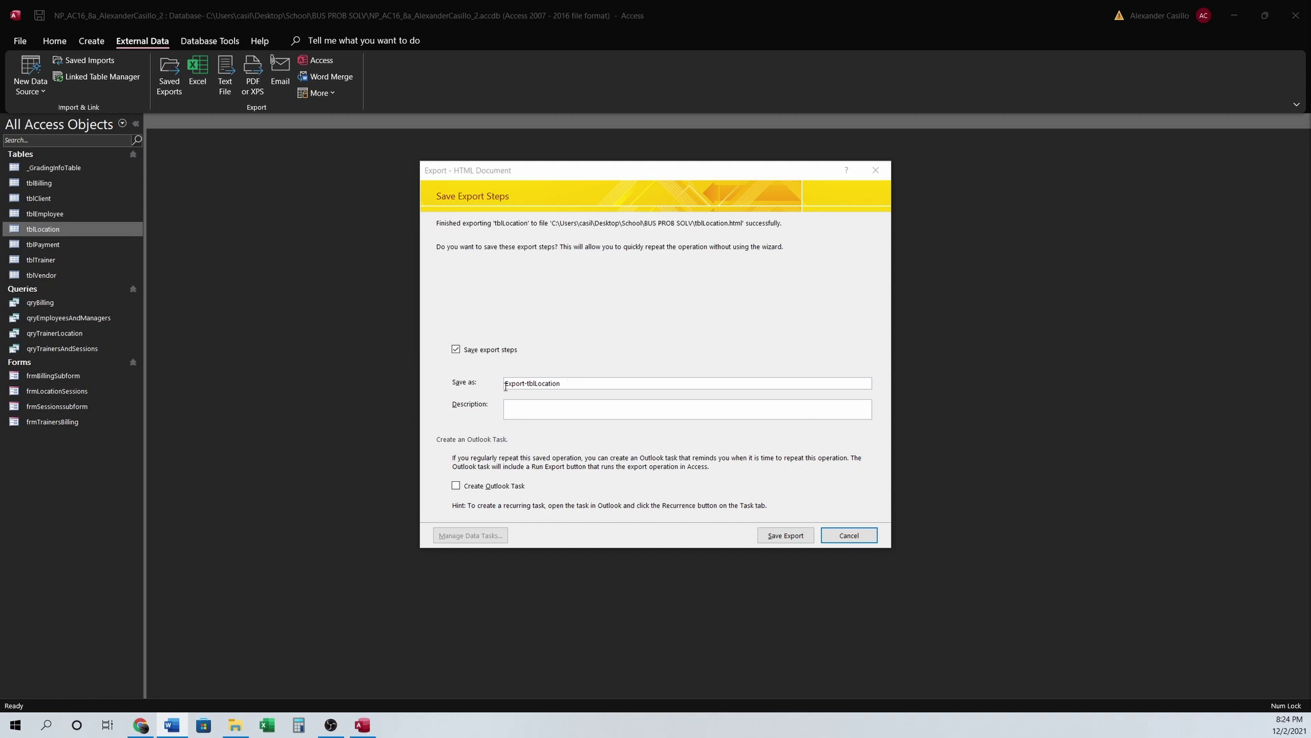
pyautogui.click(587, 385)
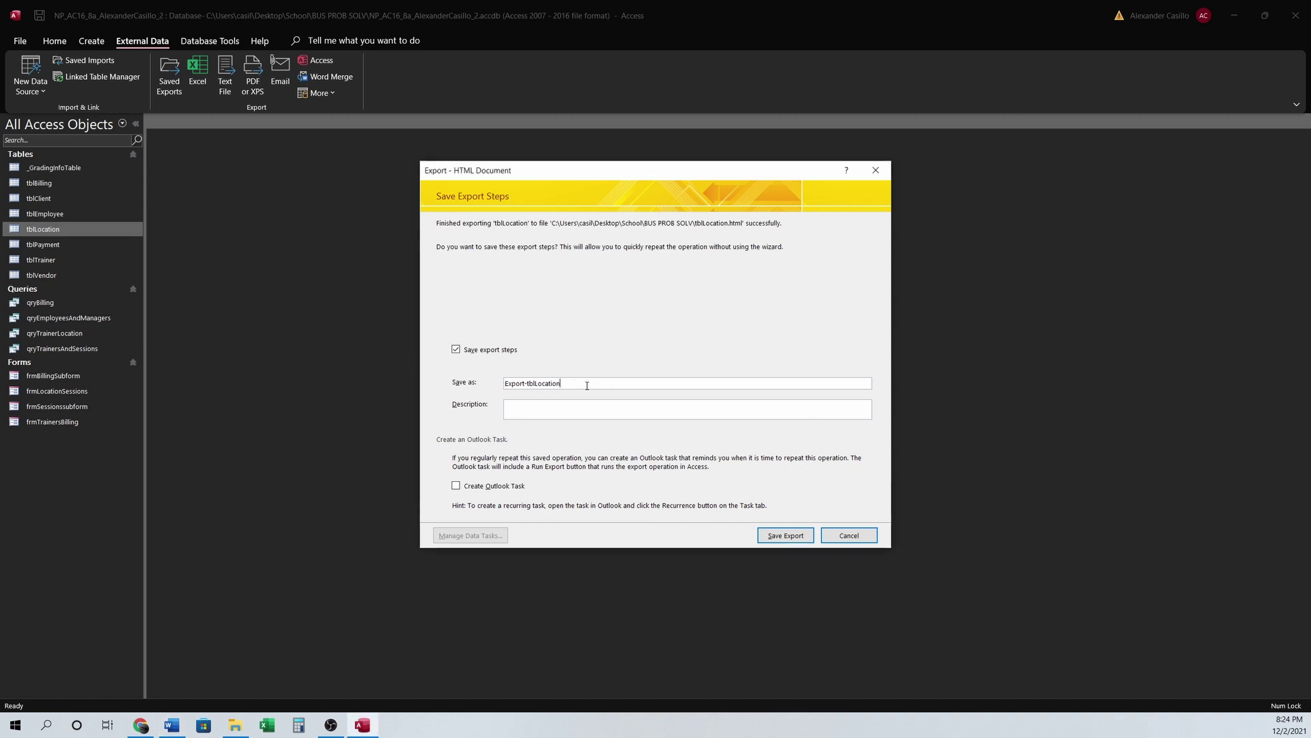
pyautogui.click(535, 384)
pyautogui.press('BackSpace')
pyautogui.press('BackSpace')
pyautogui.press('BackSpace')
pyautogui.hotkey('alt', 'Tab')
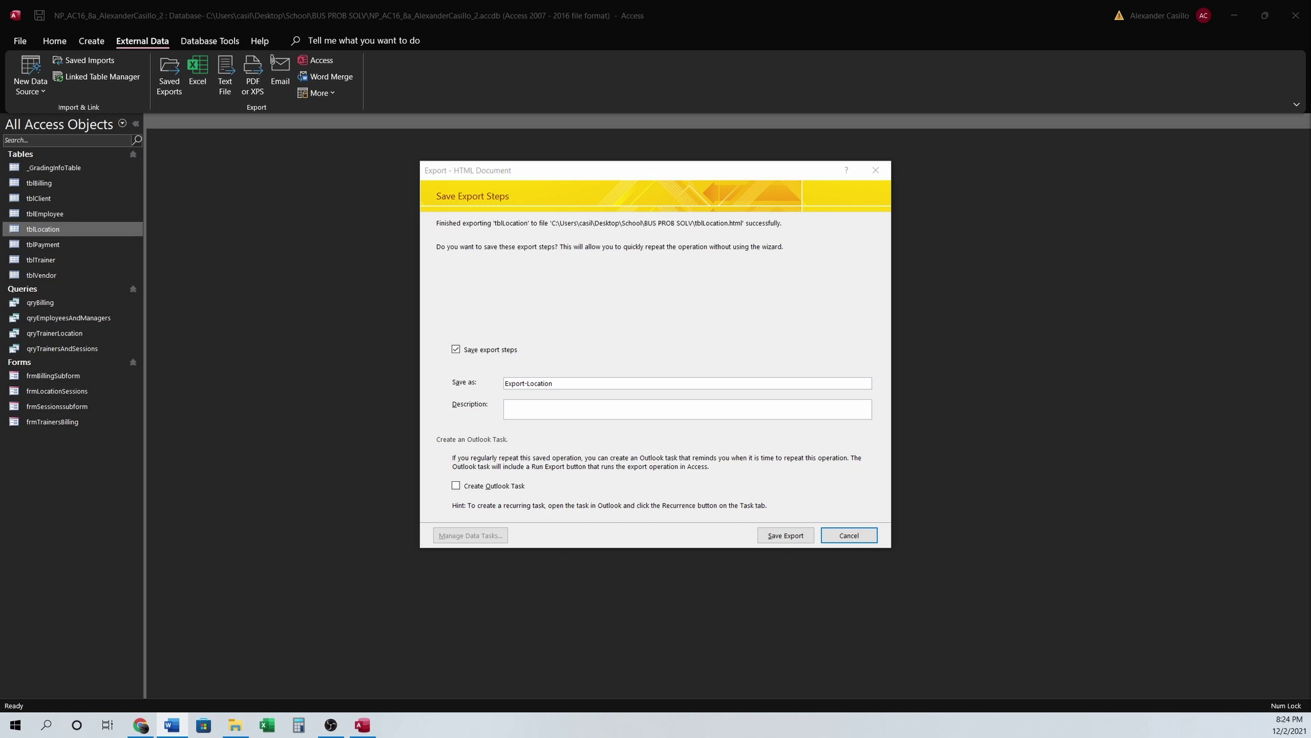
# - Describe the saved export as "HTML file with Location information." and save it
pyautogui.click(783, 403)
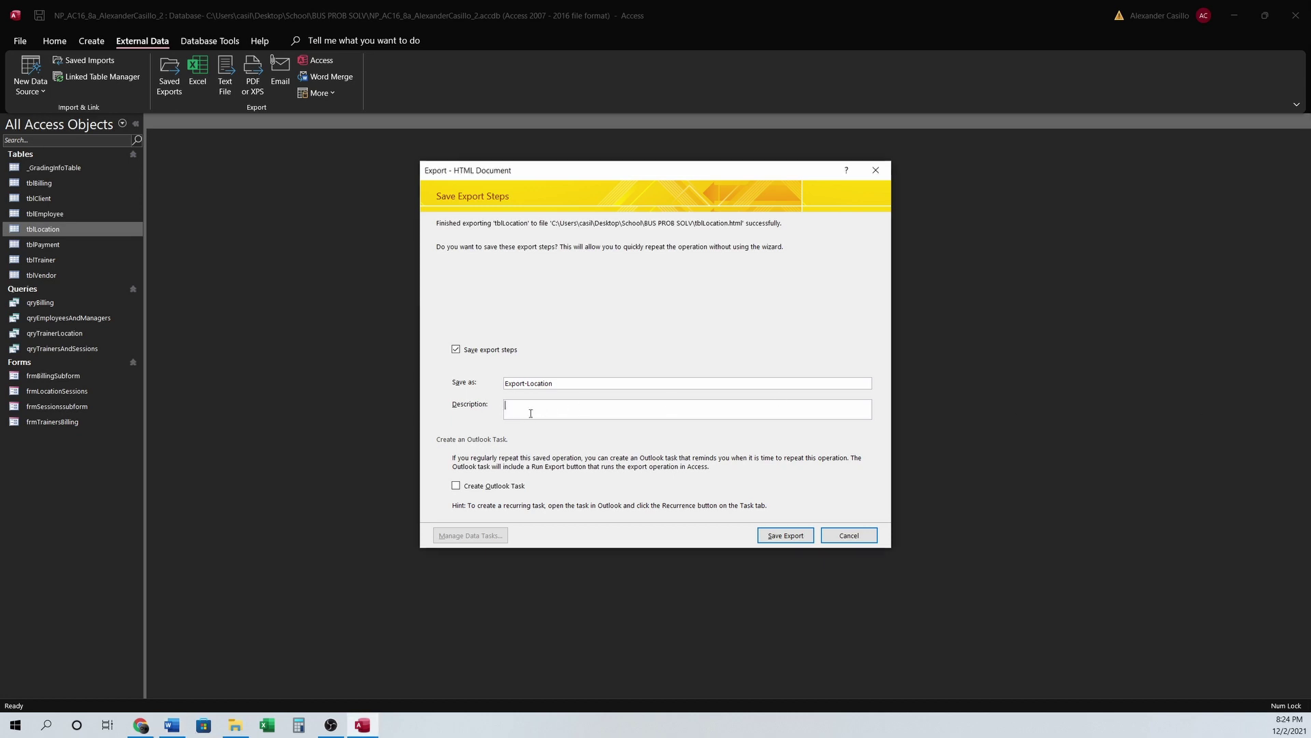
pyautogui.write('HTML file with Location information.')
pyautogui.click(785, 535)
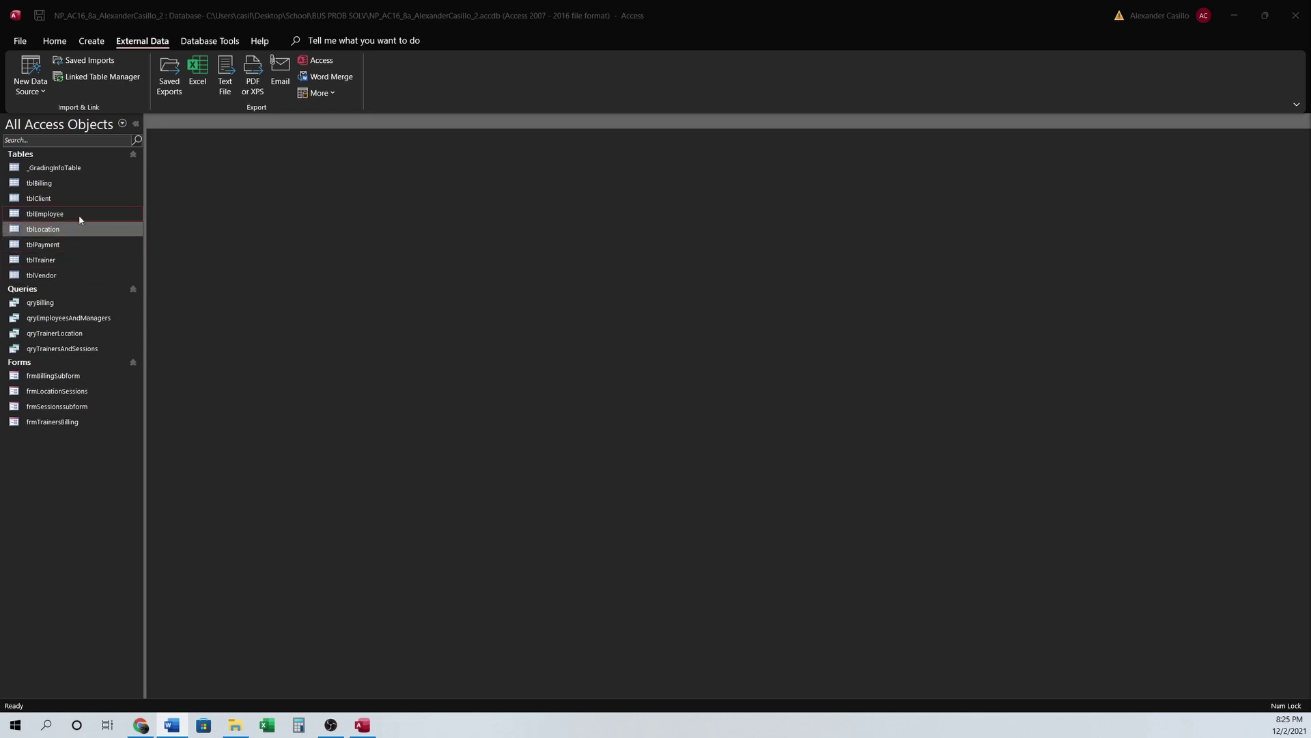
# - Start exporting the tblBilling table as an XML file to tblBilling.xml in the BUS PROB SOLV folder
pyautogui.rightClick(47, 185)
pyautogui.moveTo(106, 257)
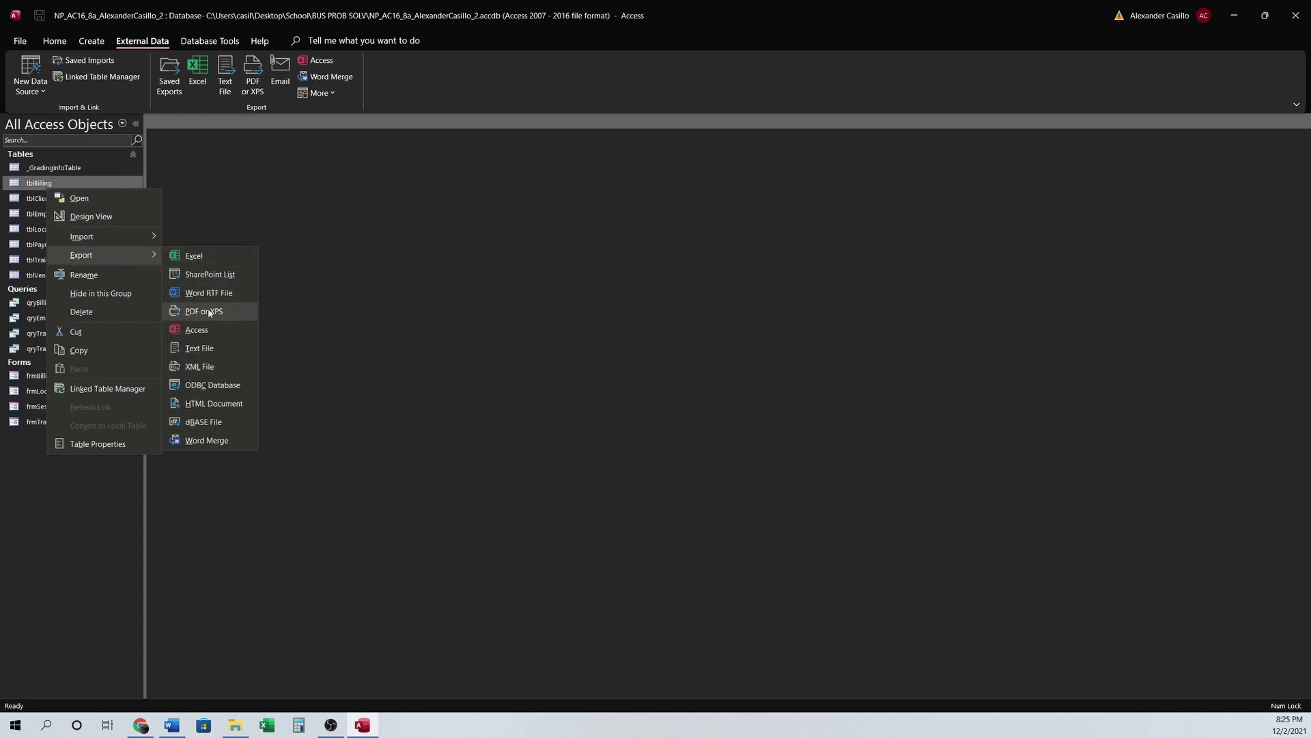
pyautogui.click(216, 371)
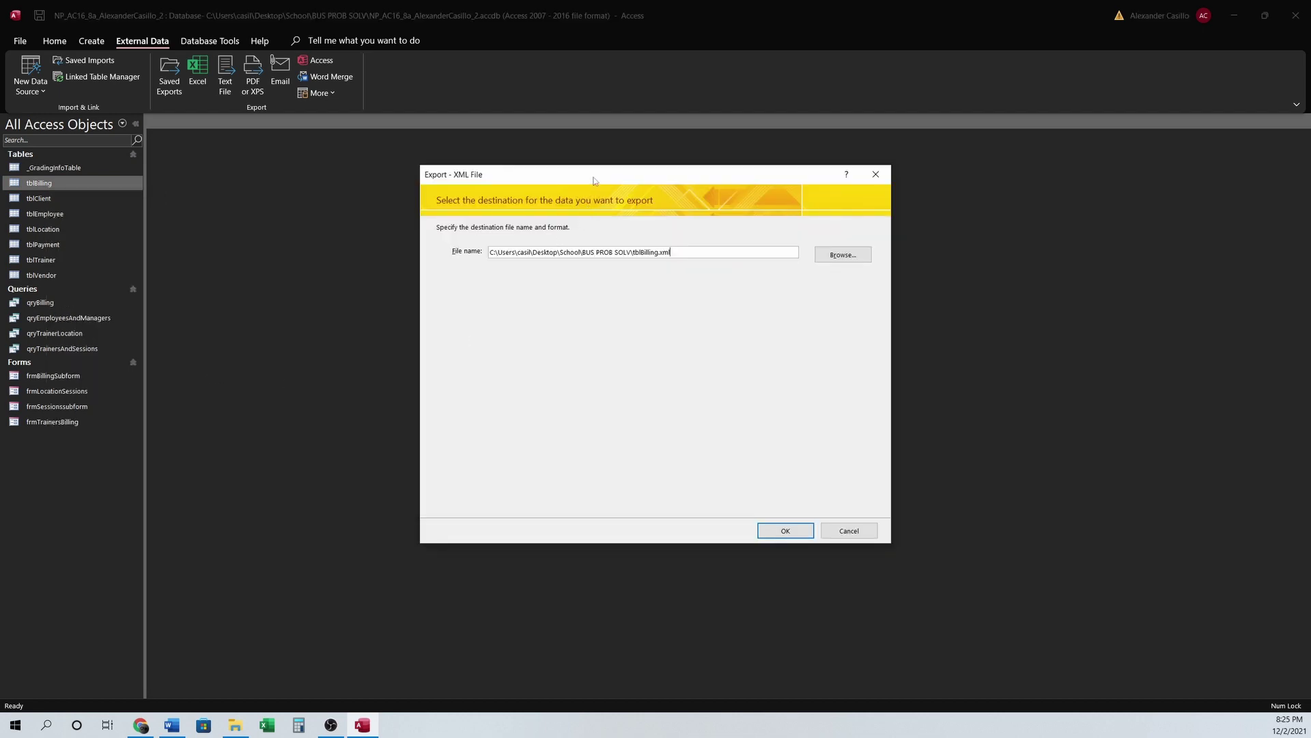
pyautogui.moveTo(597, 179); pyautogui.dragTo(667, 222)
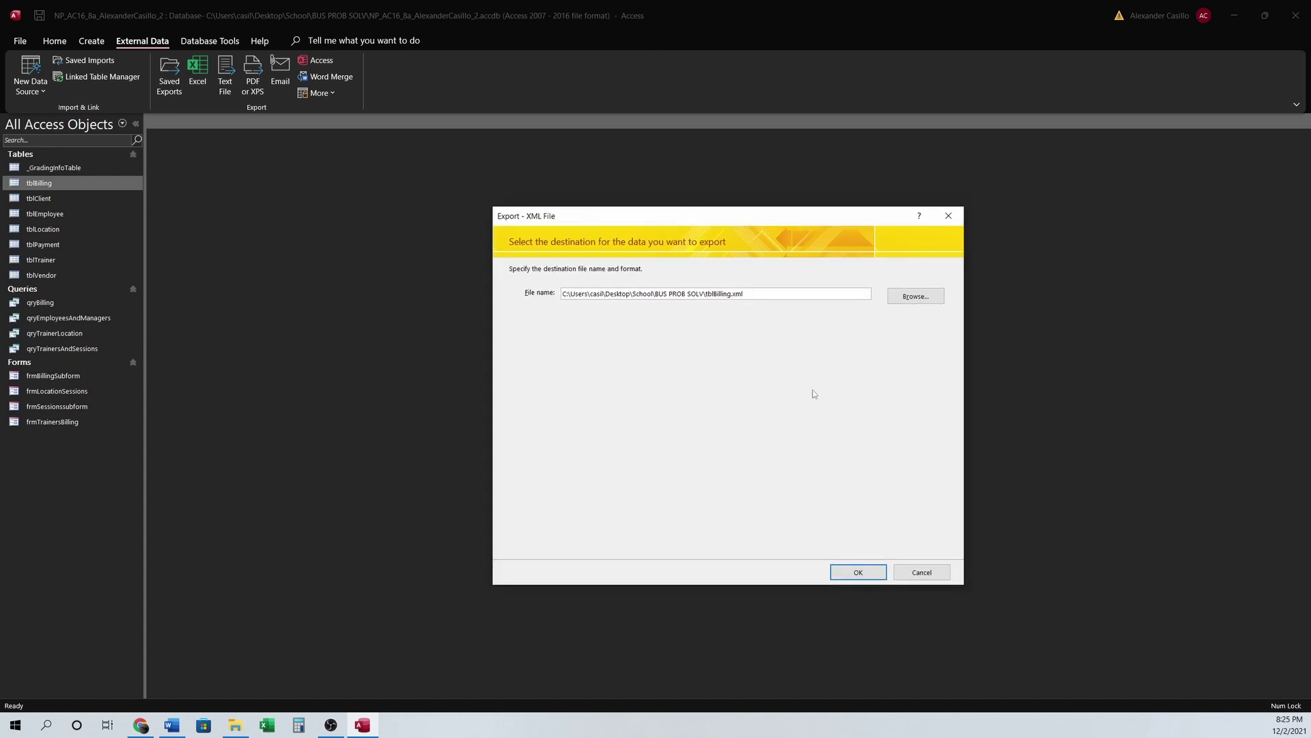
pyautogui.click(846, 577)
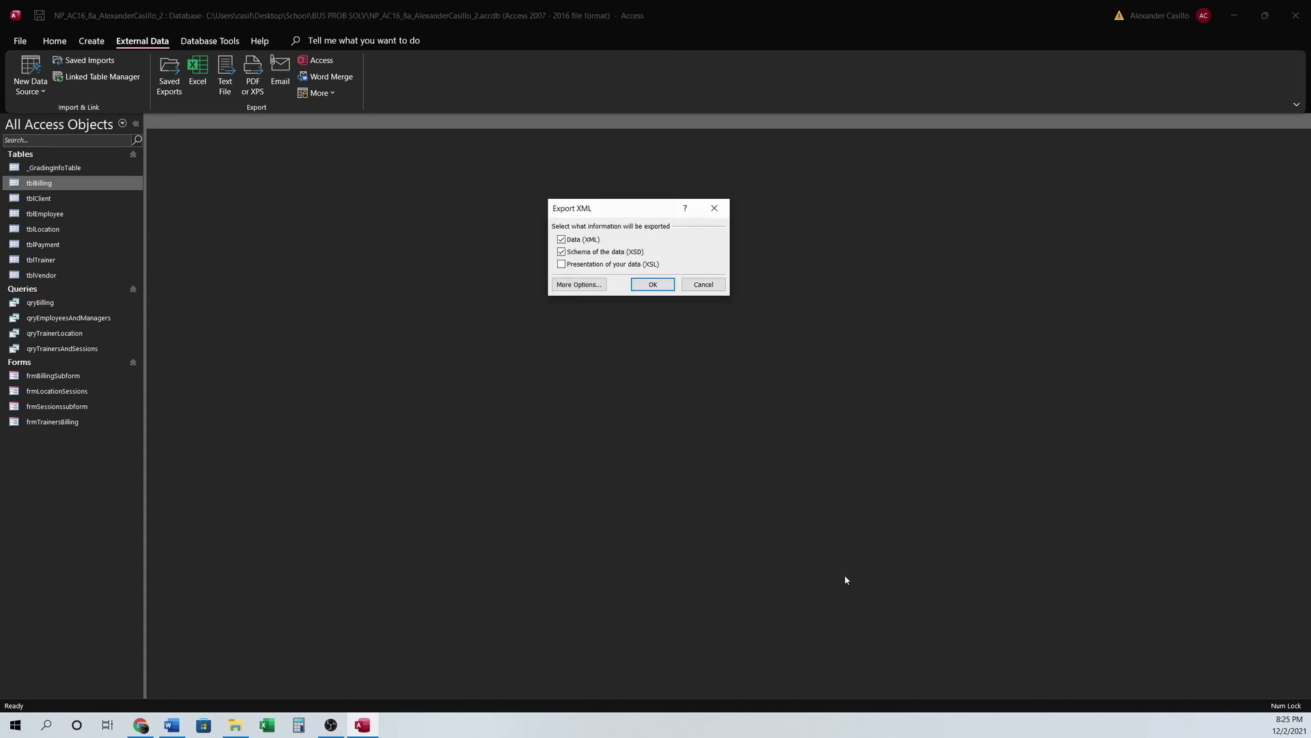
pyautogui.moveTo(641, 217); pyautogui.dragTo(642, 317)
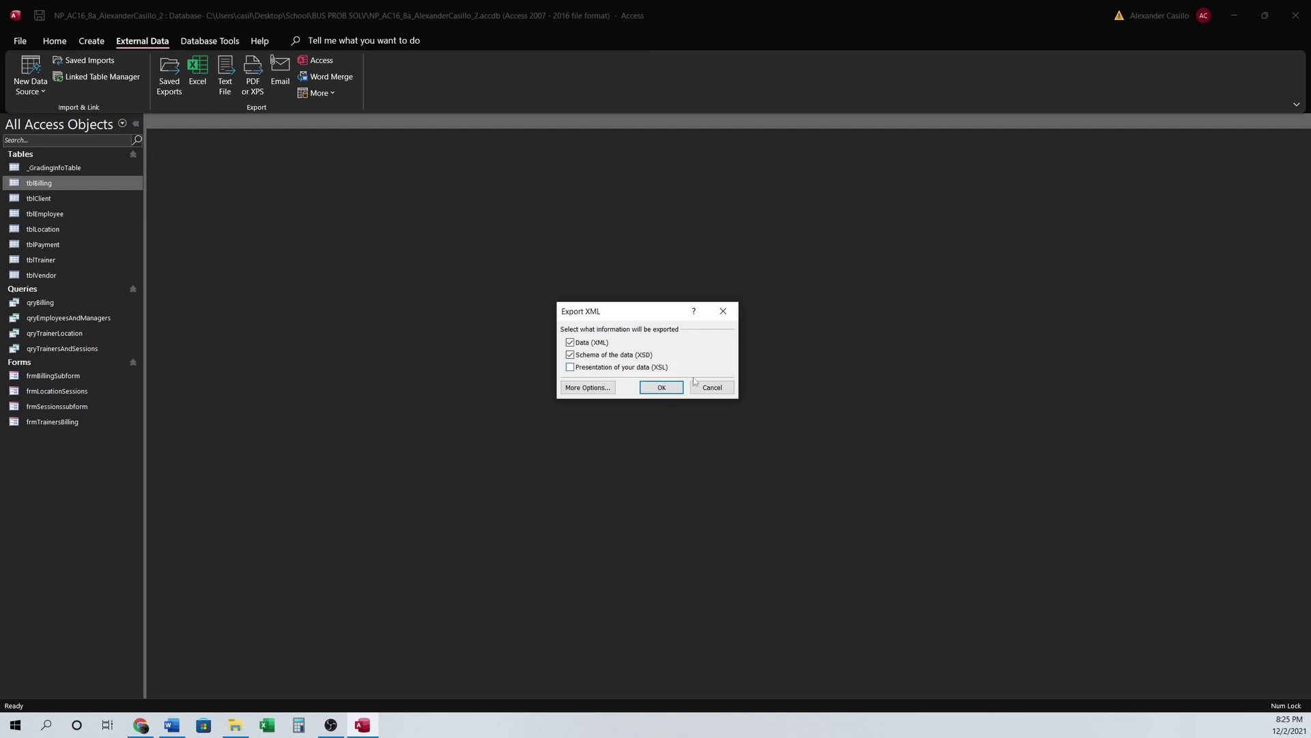
# - Embed the schema in the exported XML data document and run the tblBilling export
pyautogui.hotkey('alt', 'm')
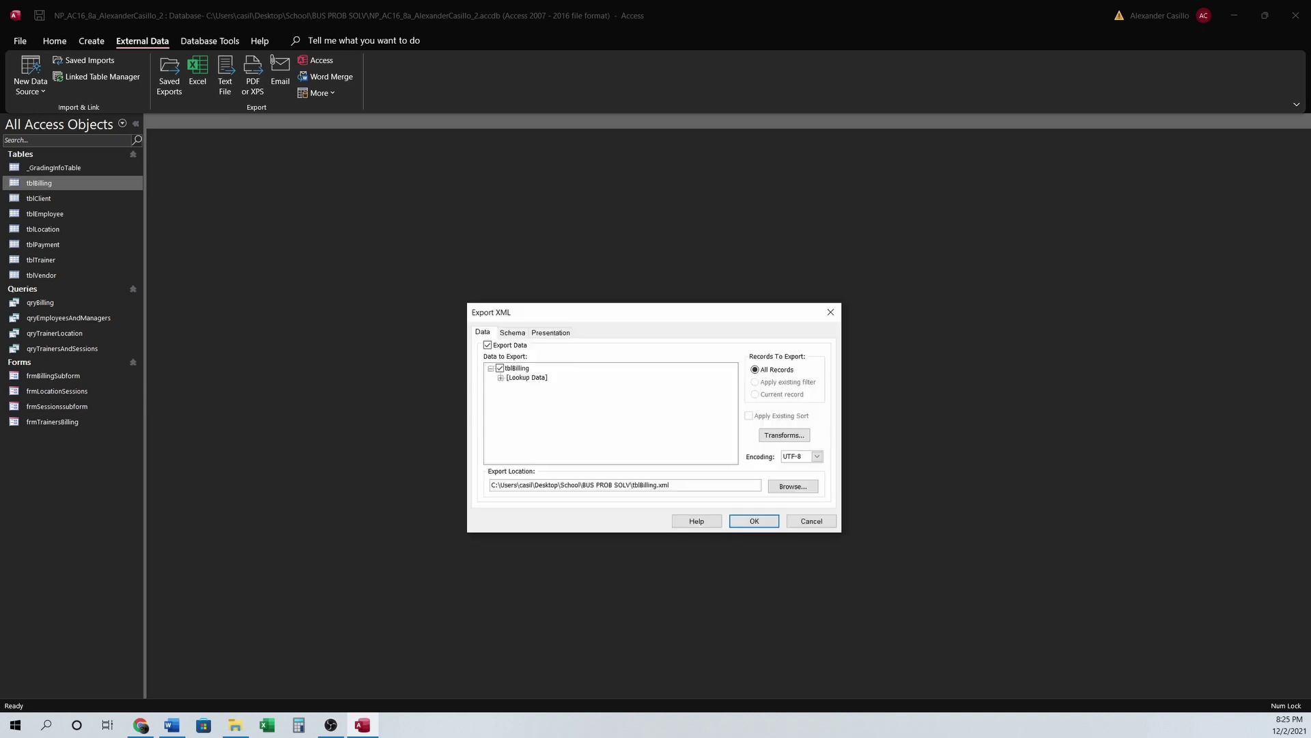
pyautogui.click(512, 334)
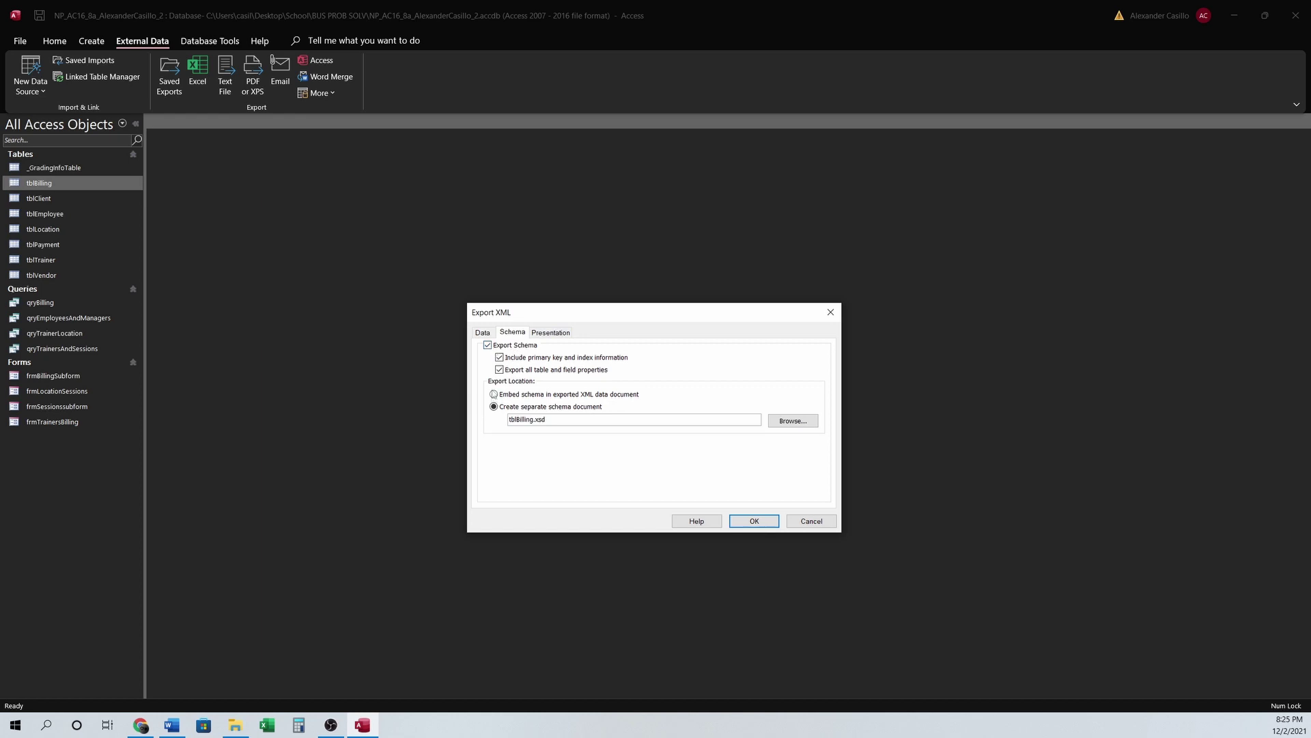
pyautogui.click(493, 394)
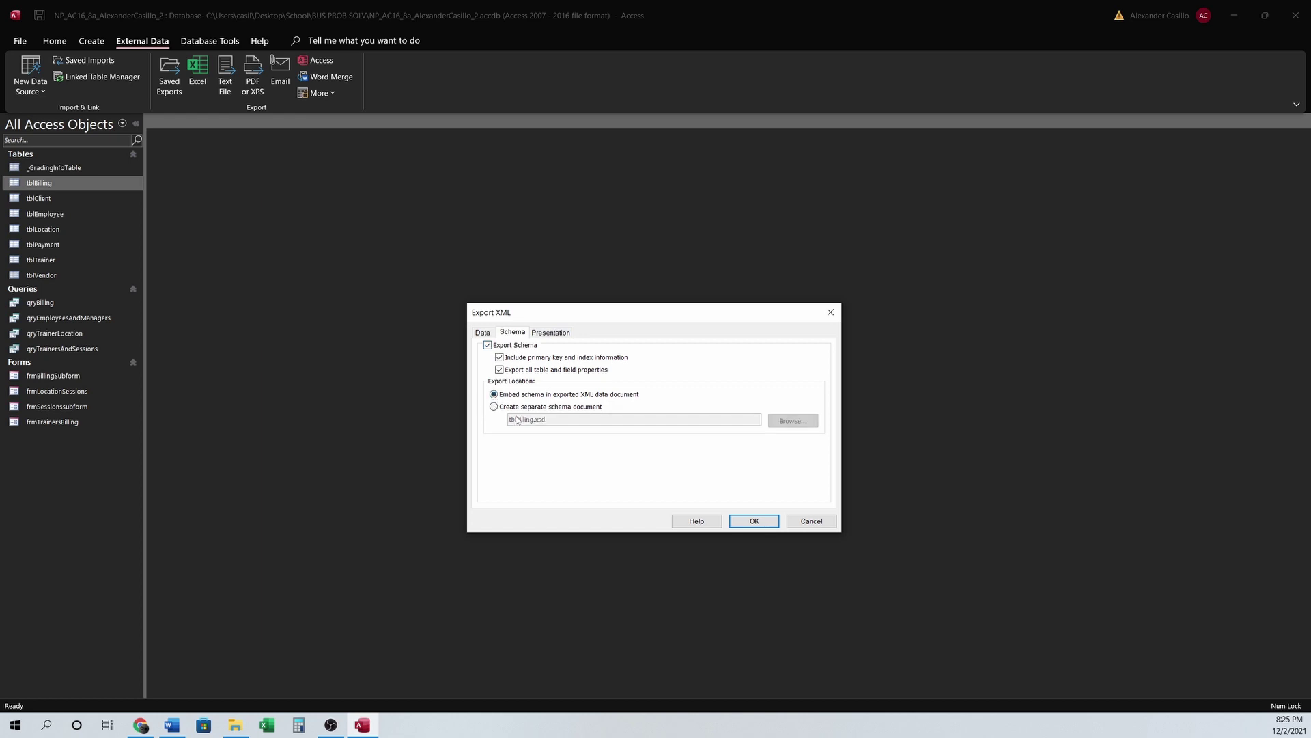
pyautogui.click(754, 521)
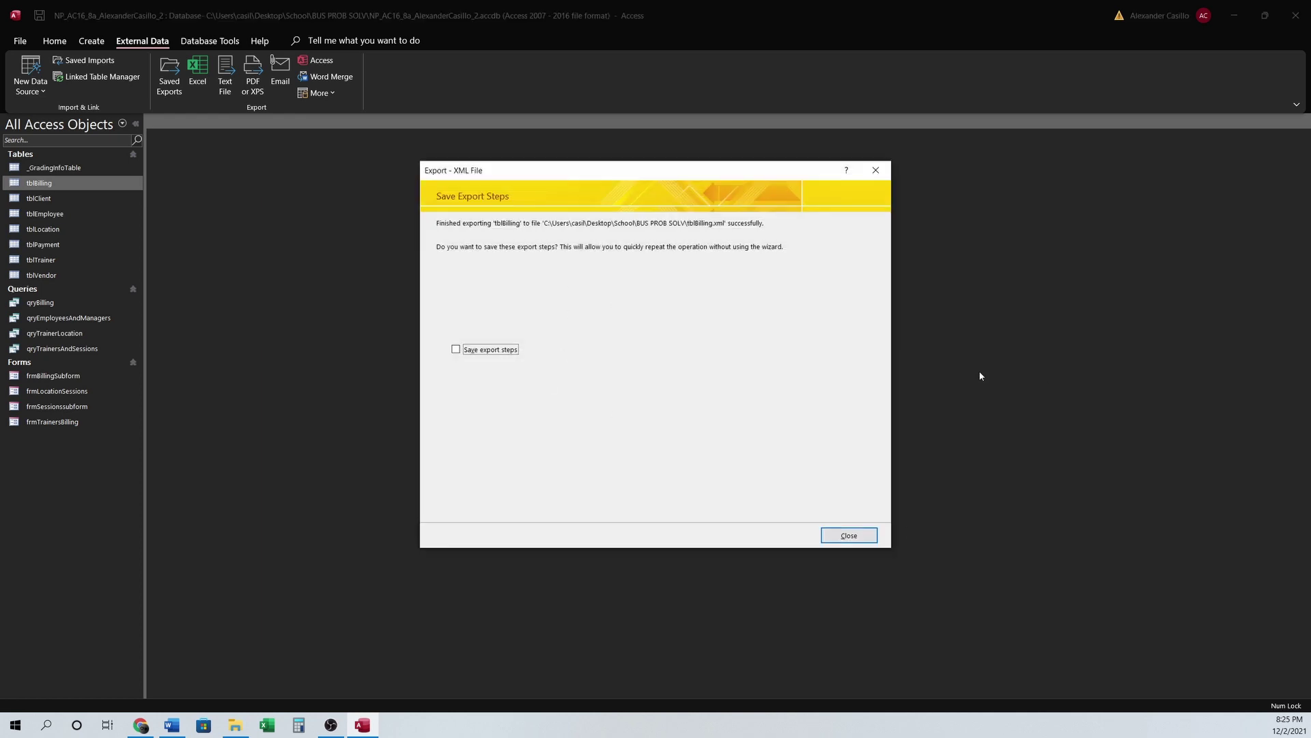
# - Save the export steps of the tblBilling XML export
pyautogui.click(494, 346)
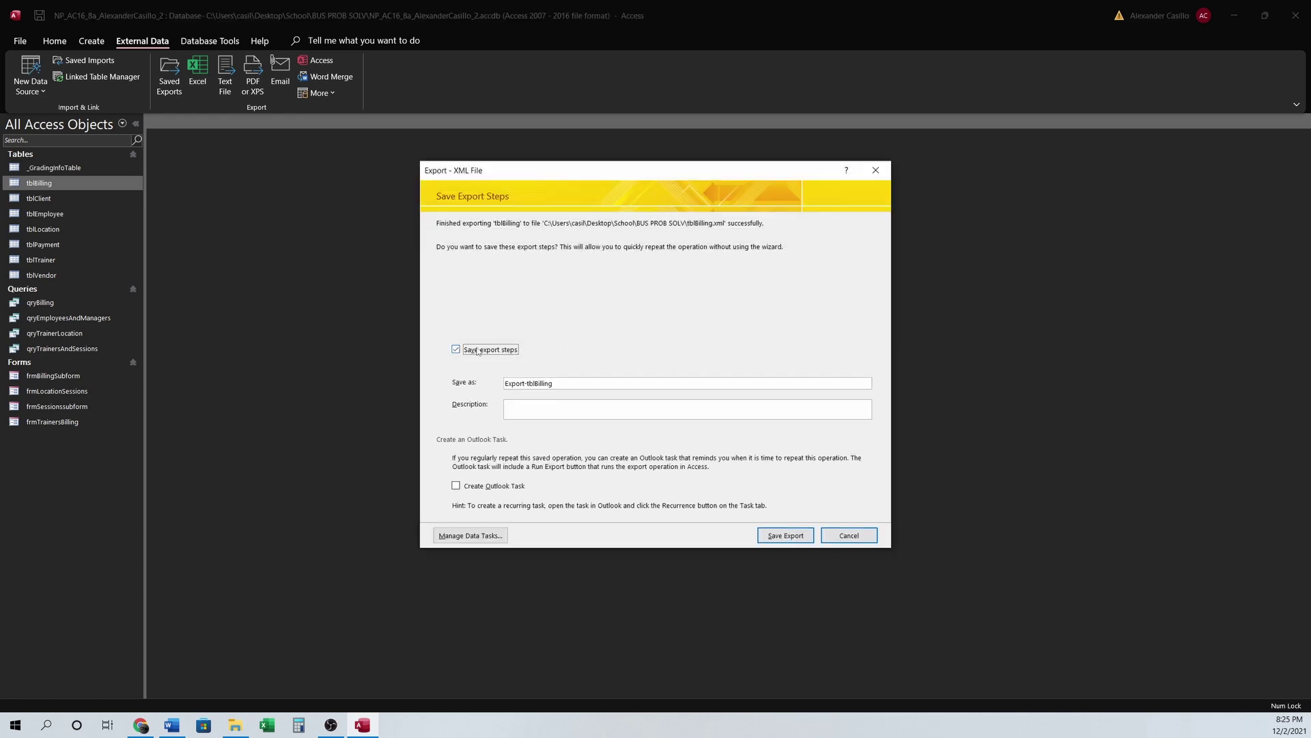
pyautogui.click(582, 384)
pyautogui.press('Return')
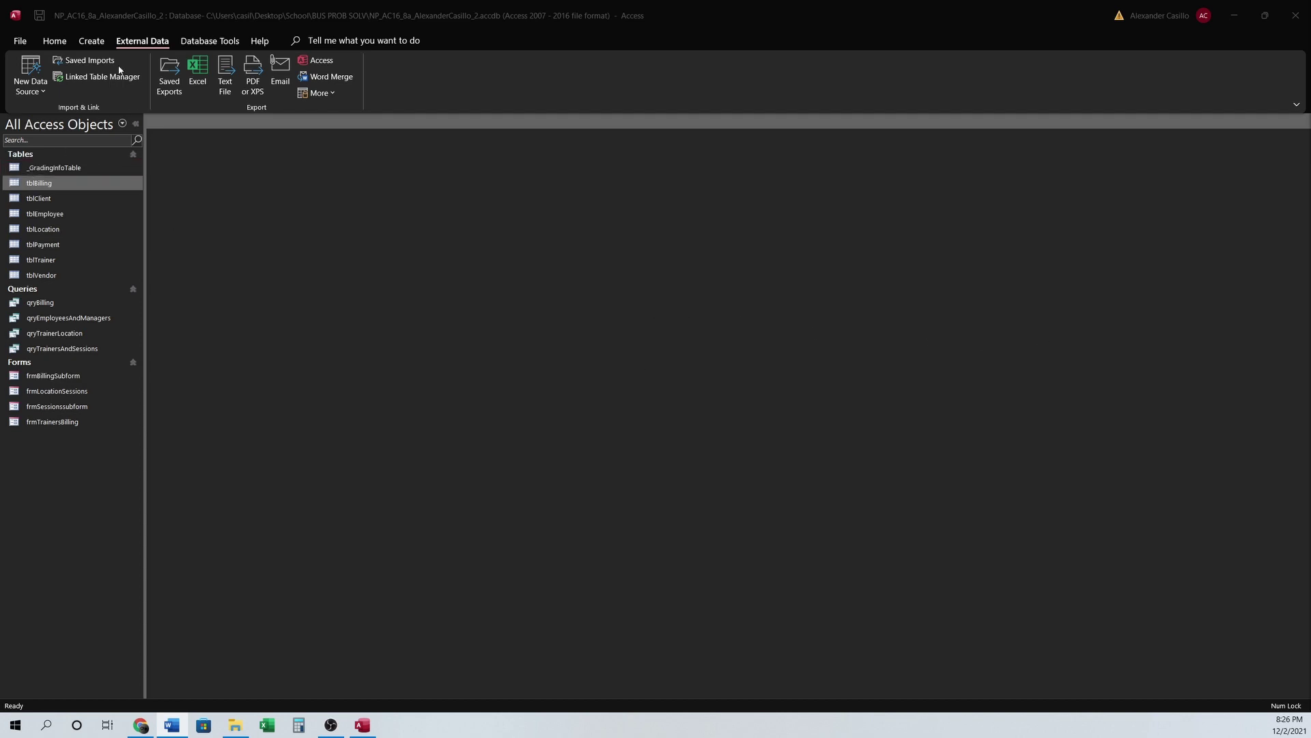
# - Start an import from an Excel file and choose Support_NP_AC16_8a_Promotions.xlsx in the BUS PROB SOLV folder as the source
pyautogui.click(349, 276)
pyautogui.click(92, 40)
pyautogui.click(145, 43)
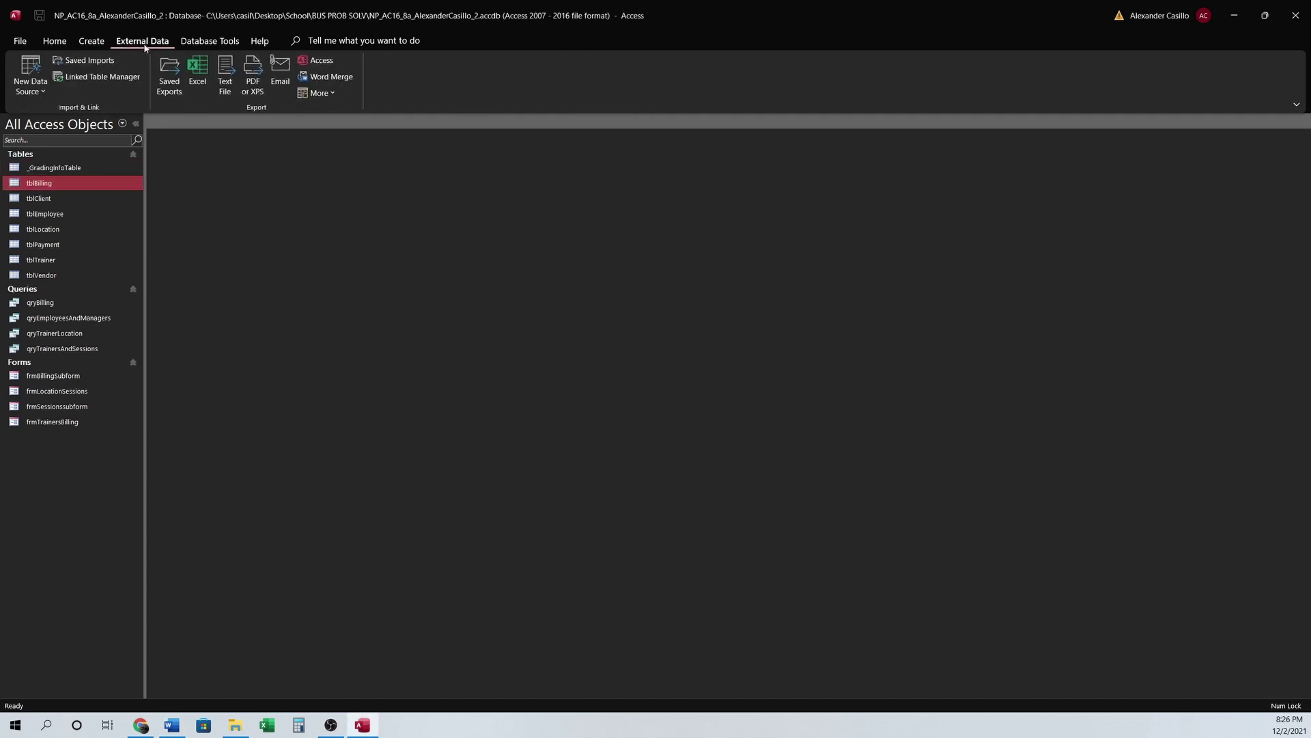
pyautogui.click(30, 76)
pyautogui.moveTo(77, 119)
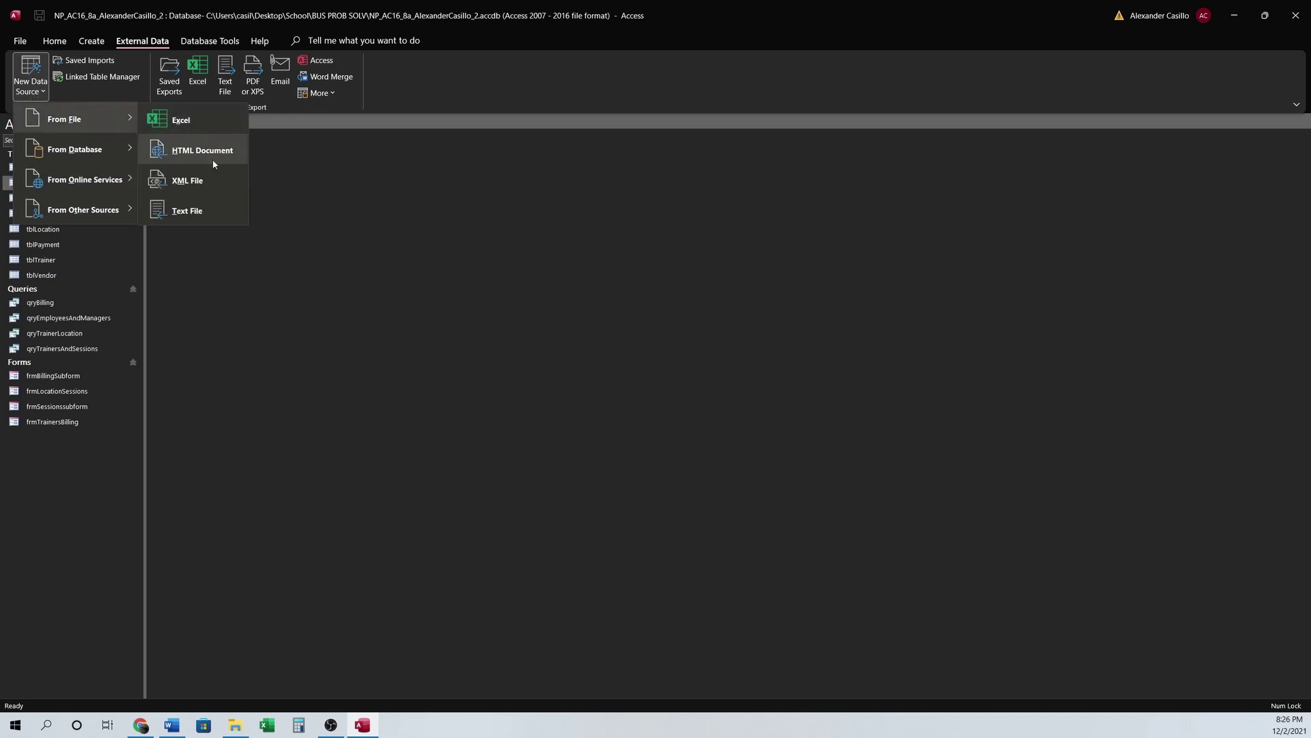
pyautogui.click(211, 120)
pyautogui.click(842, 255)
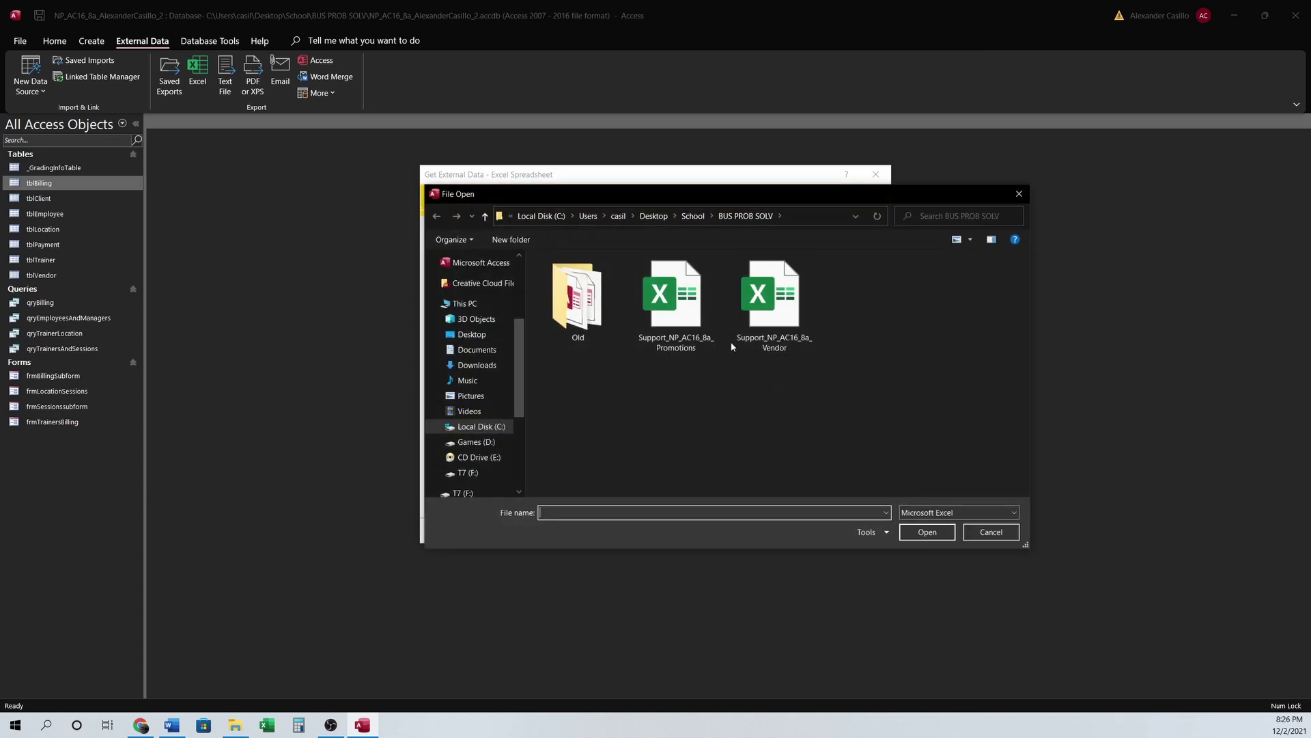
pyautogui.click(665, 352)
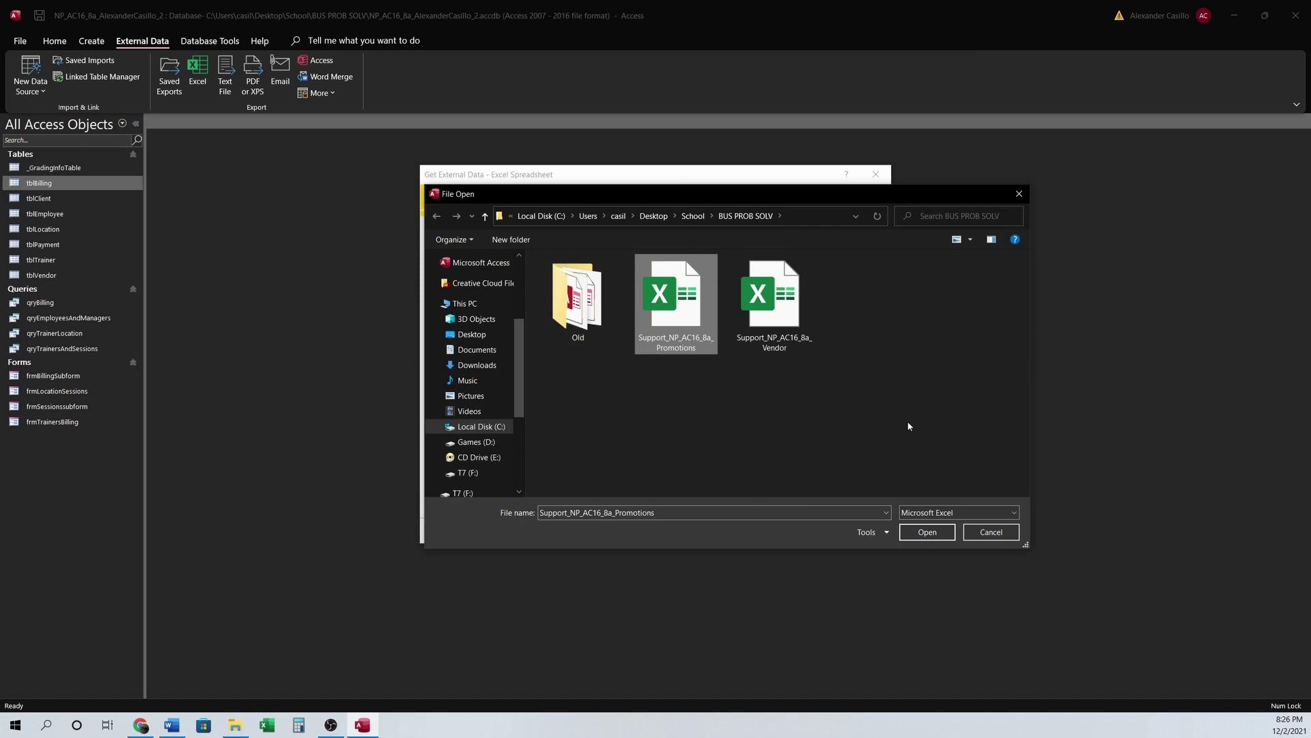
pyautogui.click(927, 532)
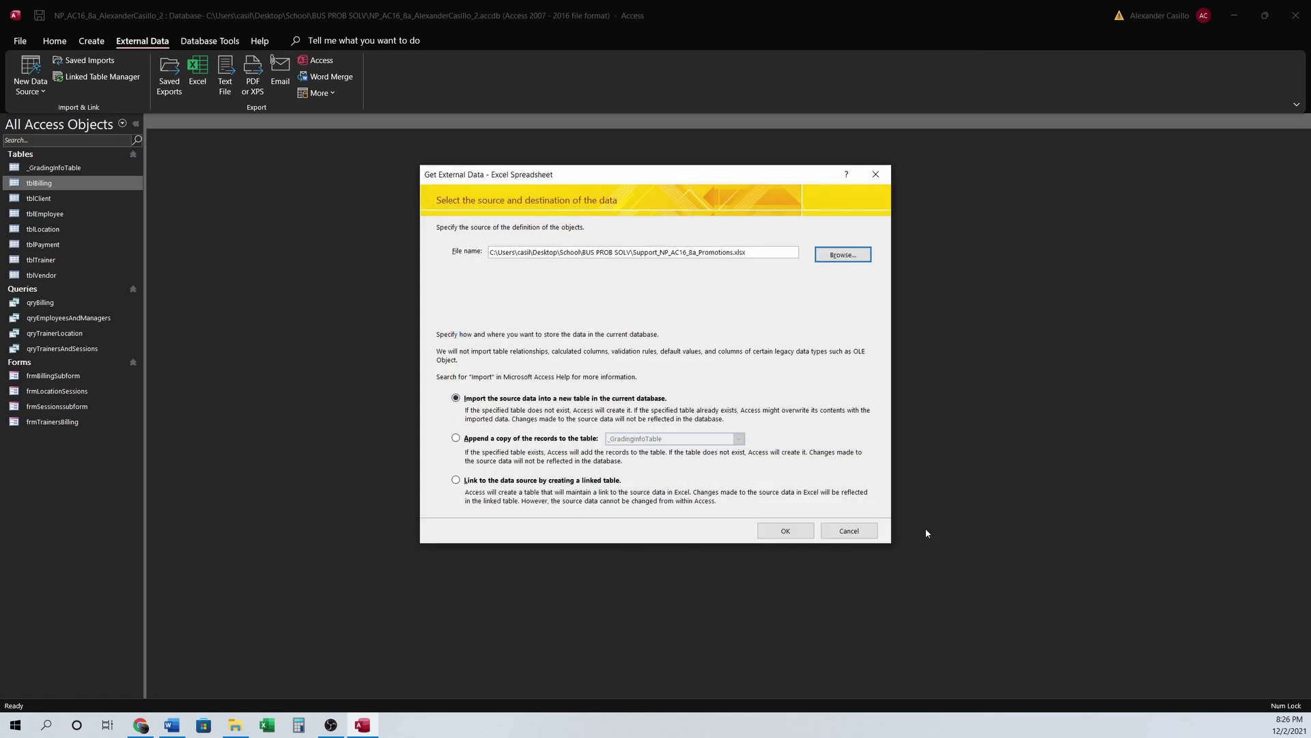
# - Link to the promotions workbook with its first row as column headings, naming the linked table tblPromotions
pyautogui.click(457, 480)
pyautogui.click(456, 480)
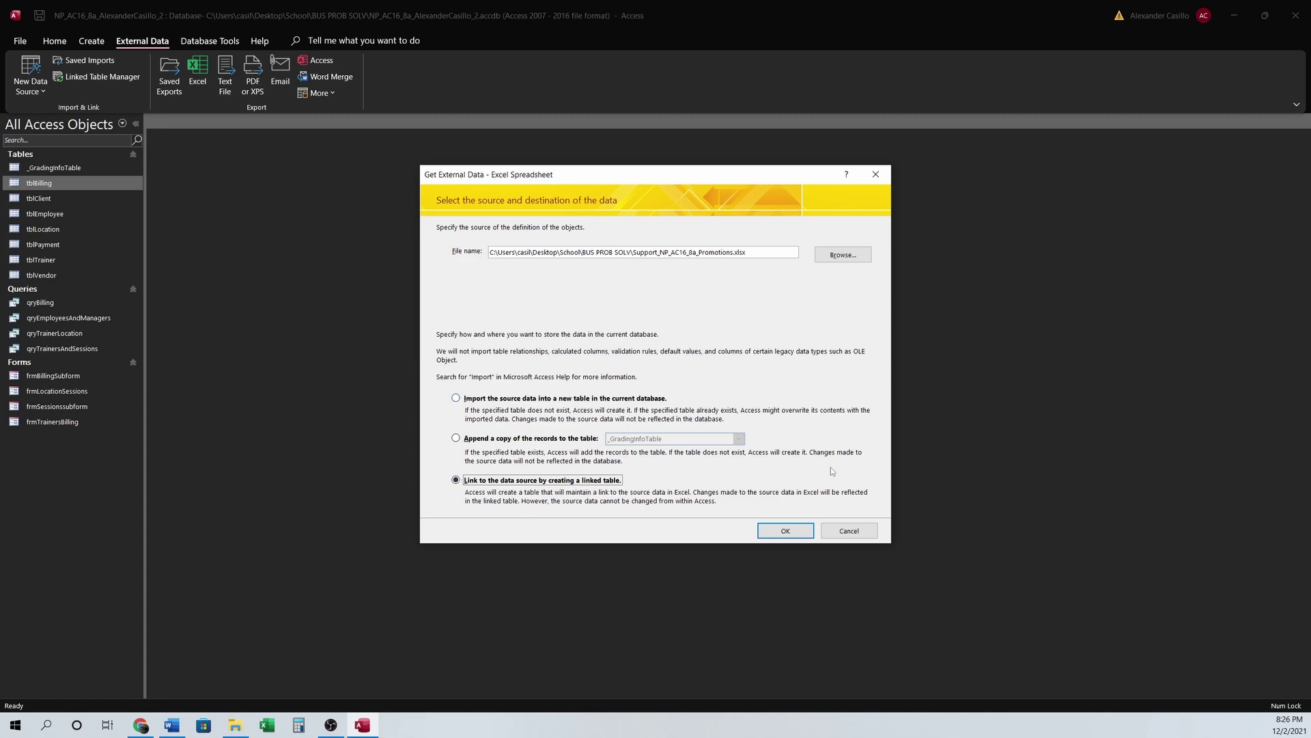
pyautogui.click(792, 530)
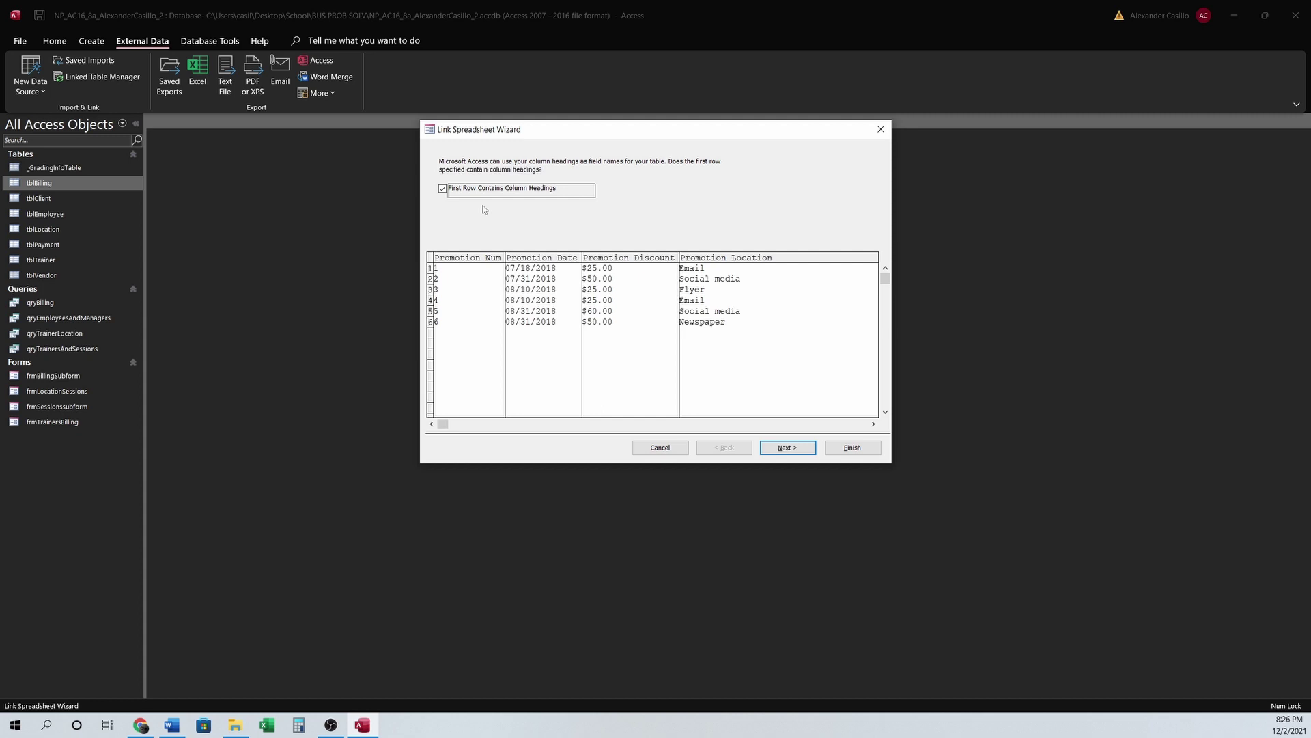
pyautogui.click(790, 448)
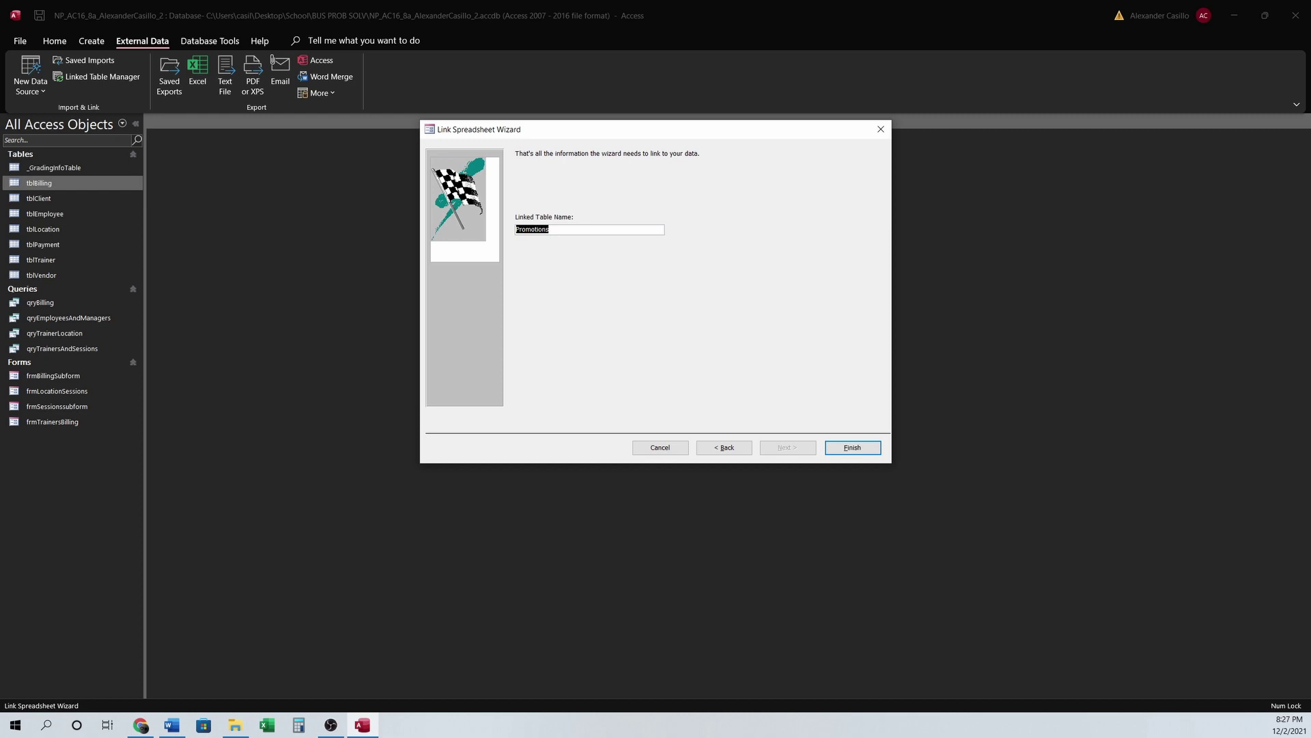
pyautogui.click(571, 228)
pyautogui.write('tbl')
pyautogui.click(839, 448)
pyautogui.press('Return')
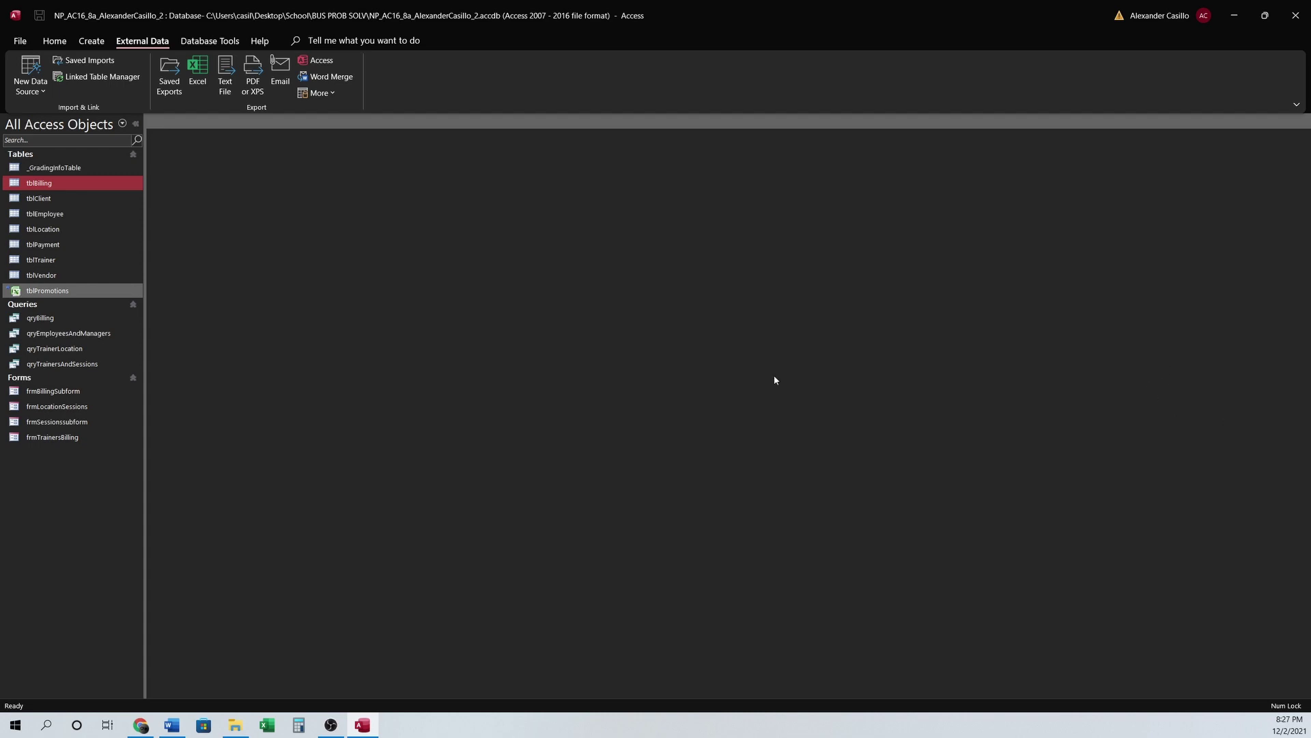
# - Open the frmTrainersBilling form in Design view
pyautogui.doubleClick(70, 438)
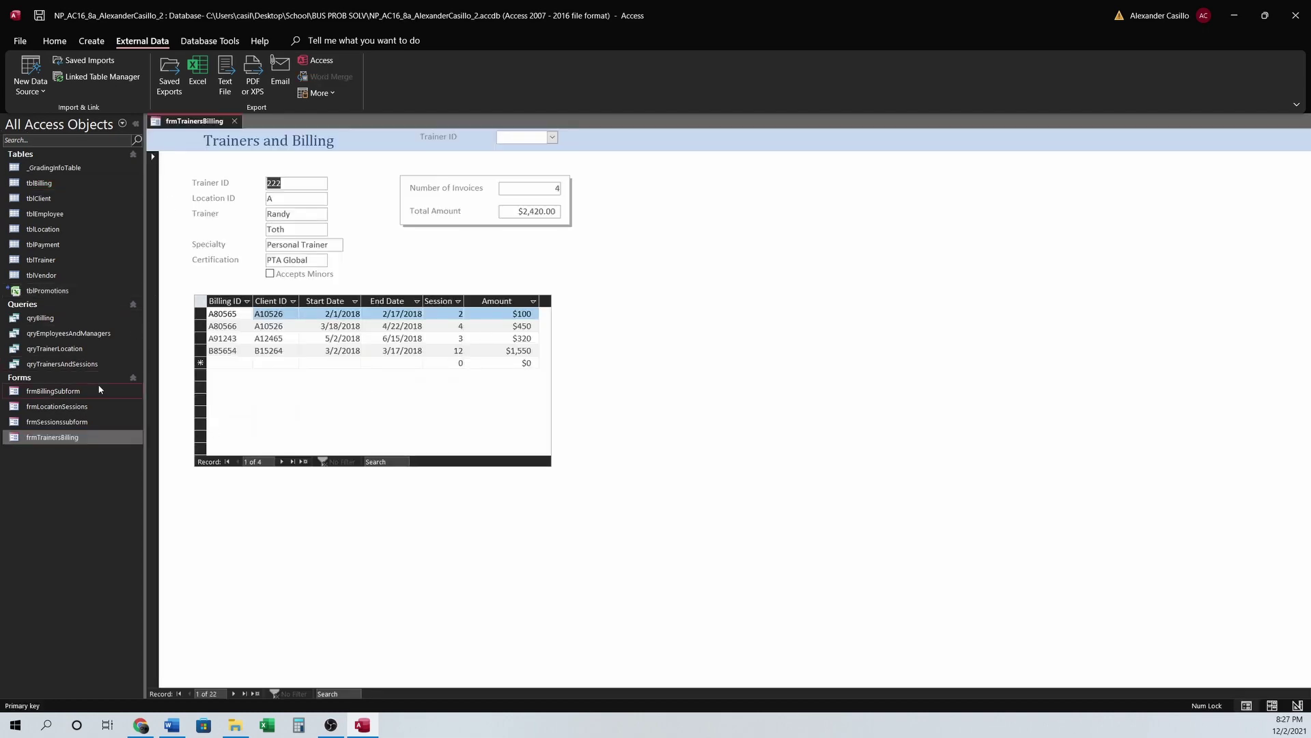
pyautogui.rightClick(83, 441)
pyautogui.click(137, 487)
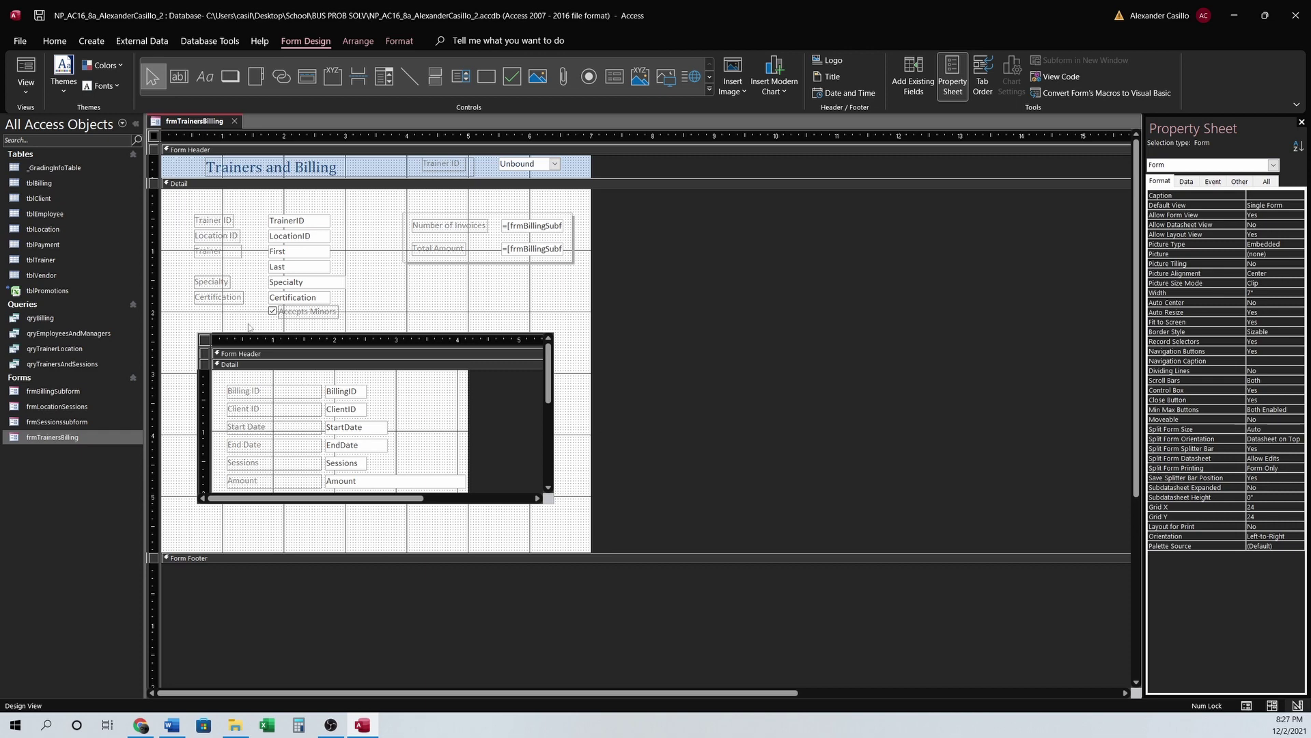
# - Cut the whole frmBillingSubform subform out of the form's Detail section
pyautogui.click(270, 336)
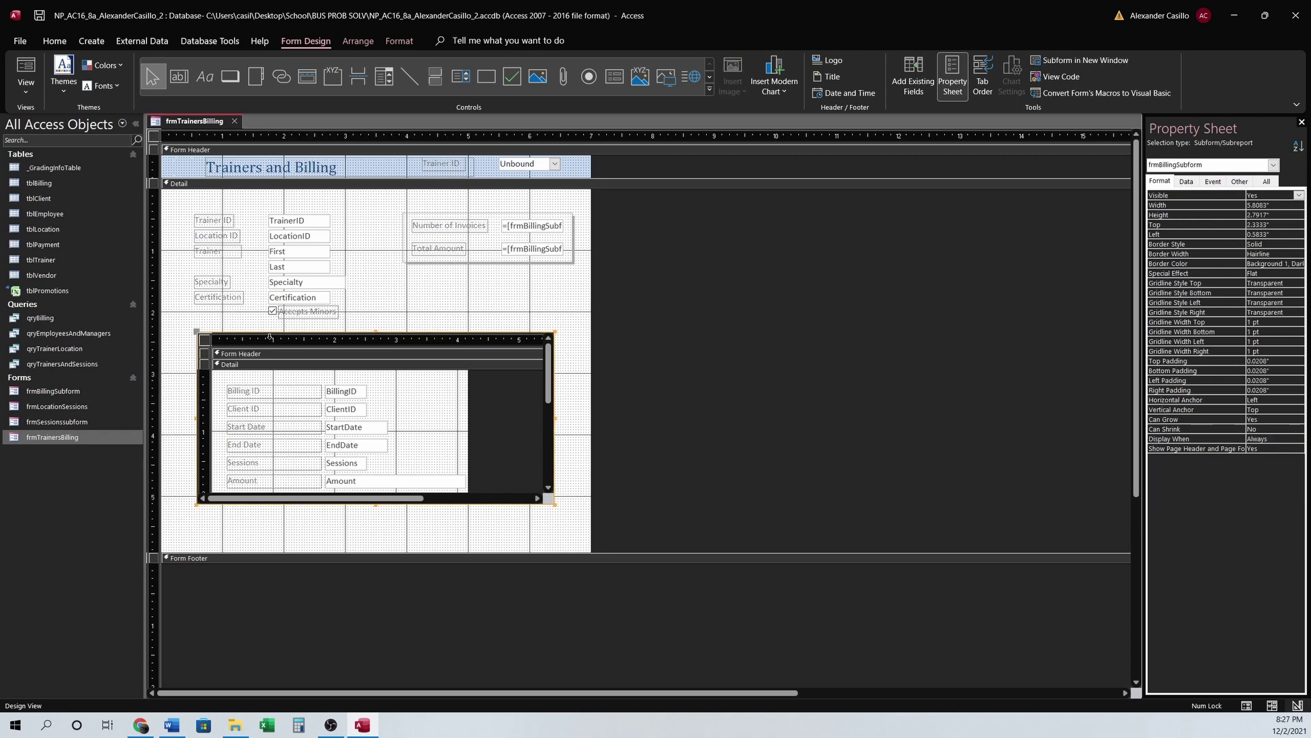
pyautogui.click(209, 339)
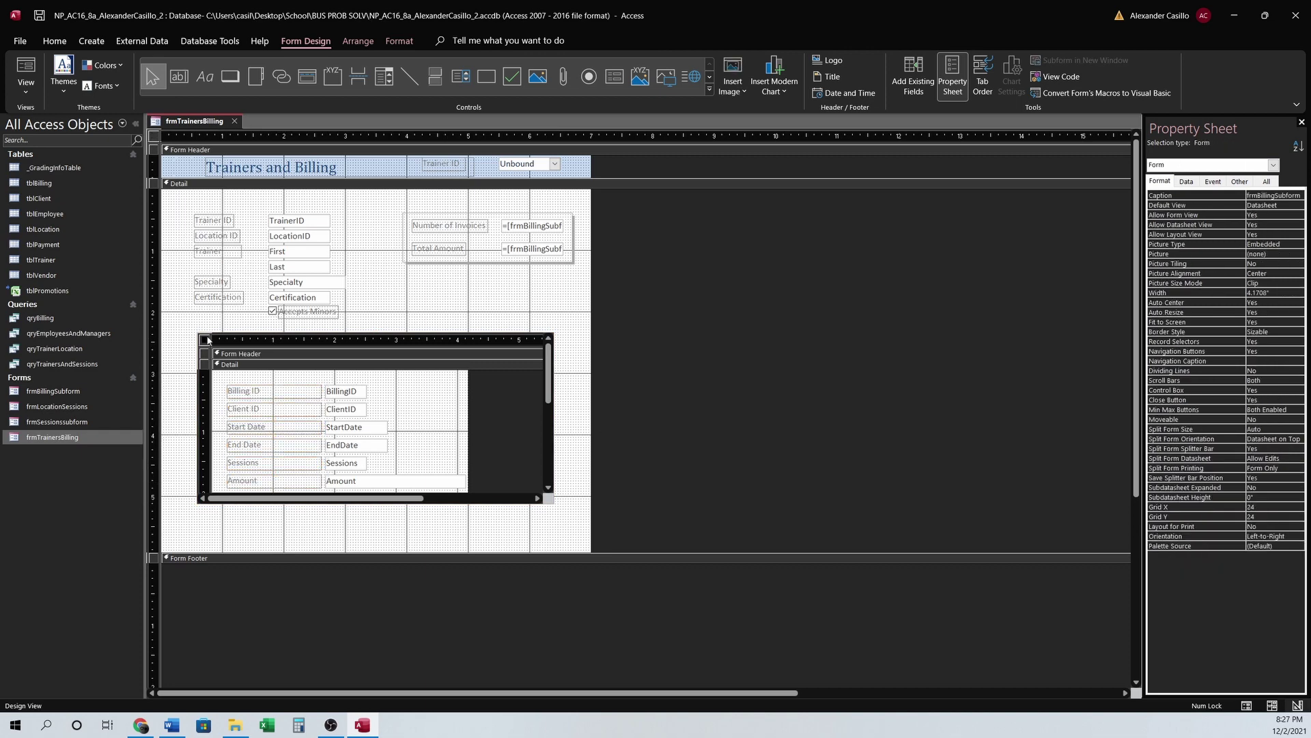
pyautogui.click(205, 333)
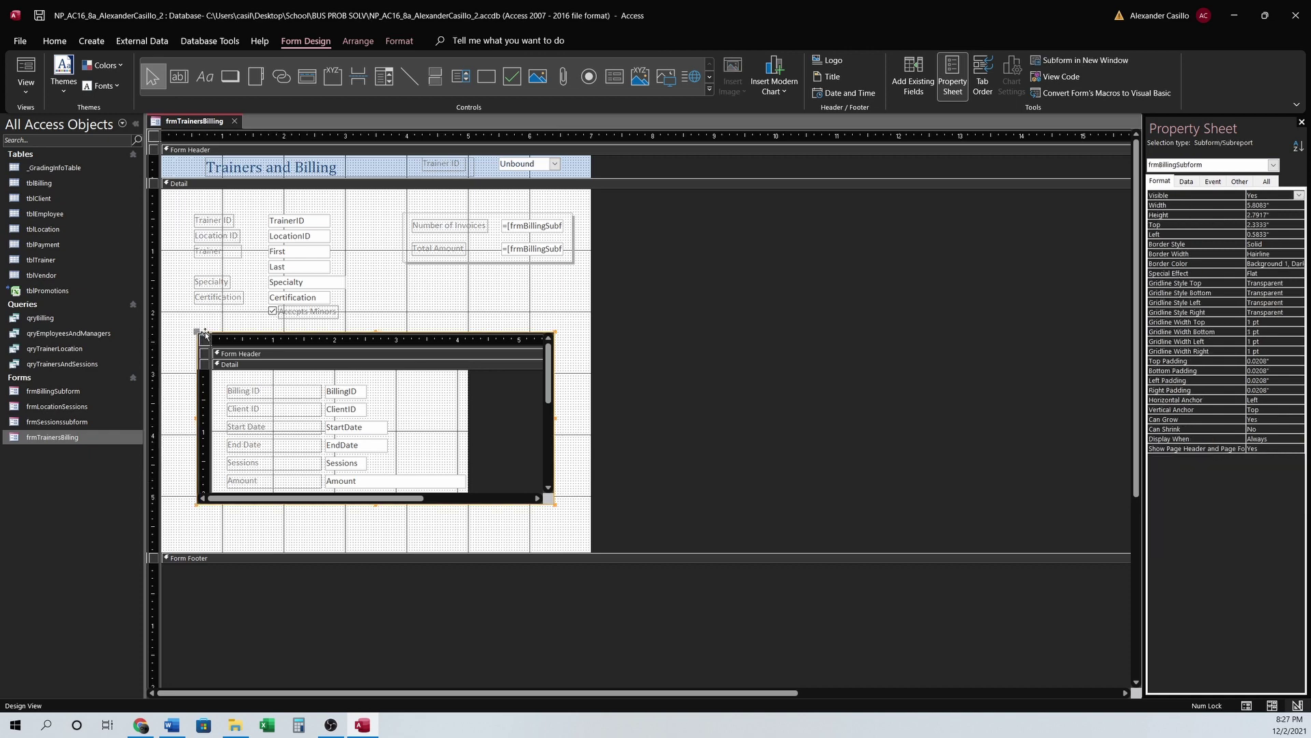
pyautogui.press('Delete')
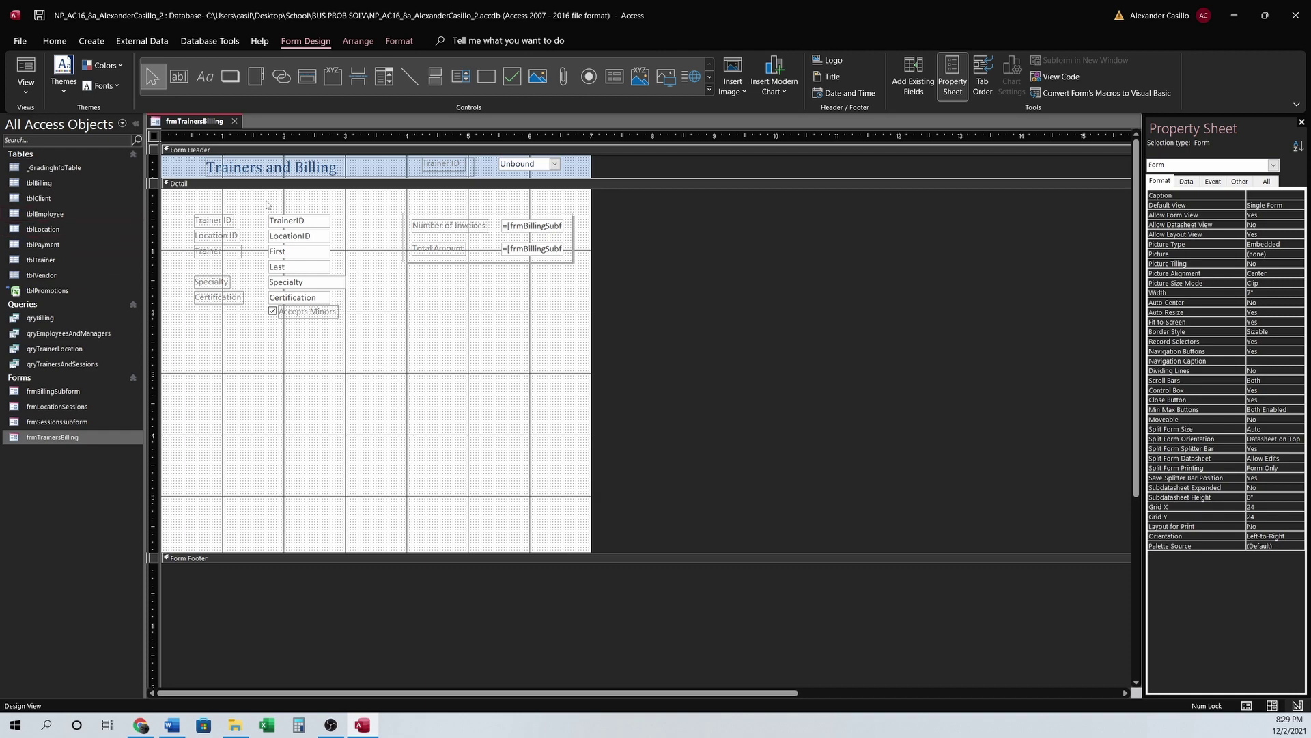
# - Draw a tab control about 6 by 3 inches below the trainer fields and paste the billing subform onto its first page
pyautogui.click(255, 76)
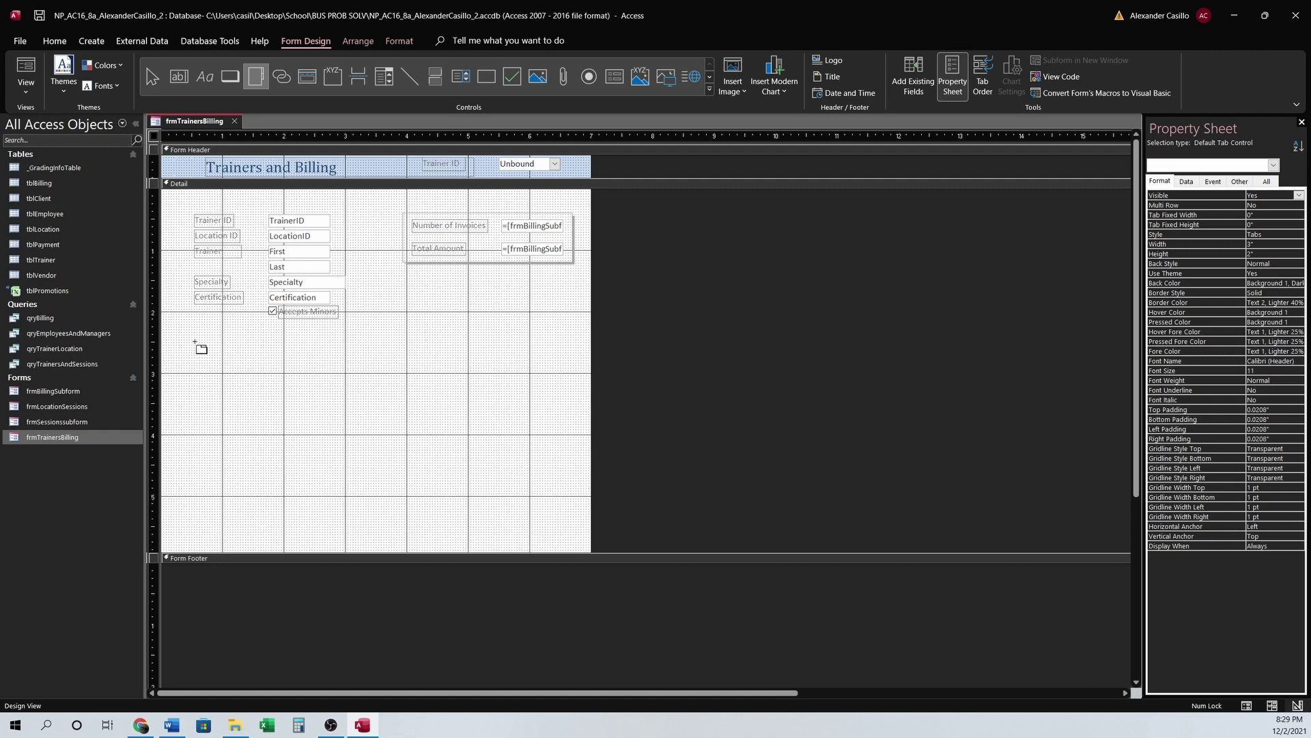
pyautogui.moveTo(195, 342); pyautogui.dragTo(561, 528)
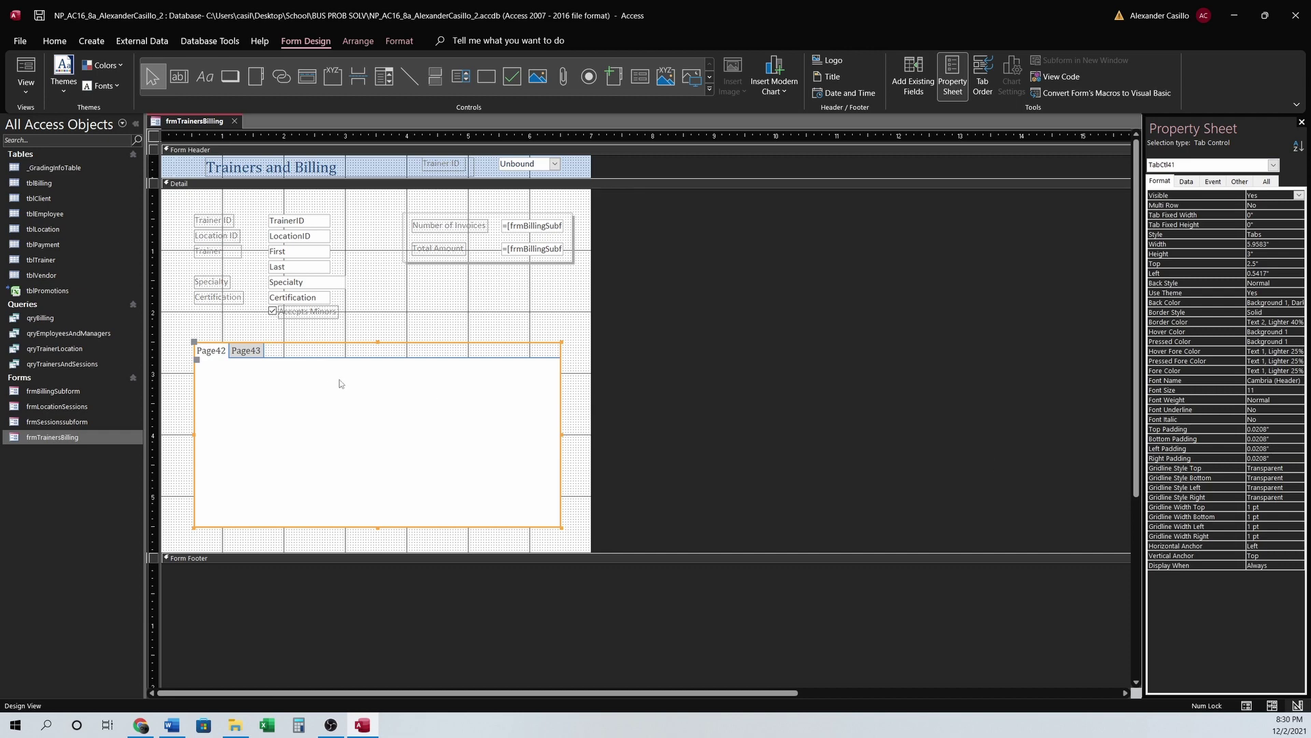
pyautogui.click(219, 351)
pyautogui.hotkey('ctrl', 'v')
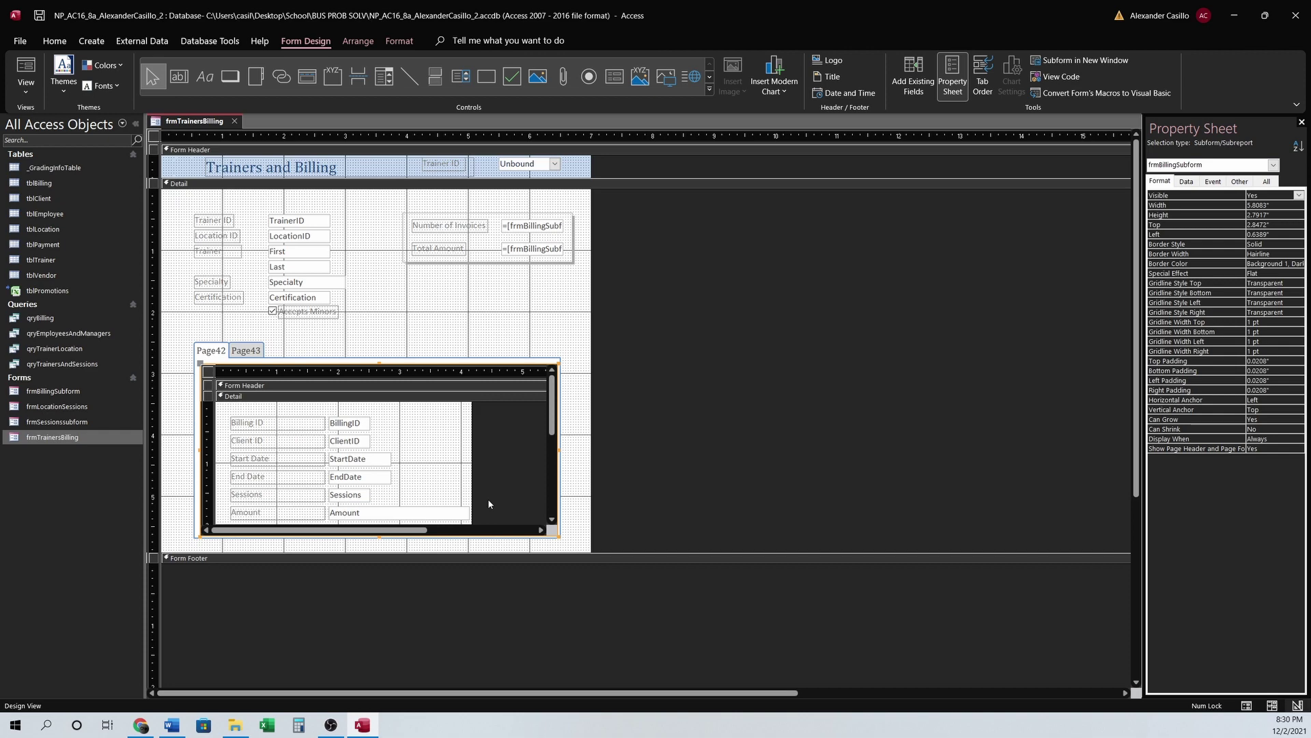
pyautogui.click(449, 278)
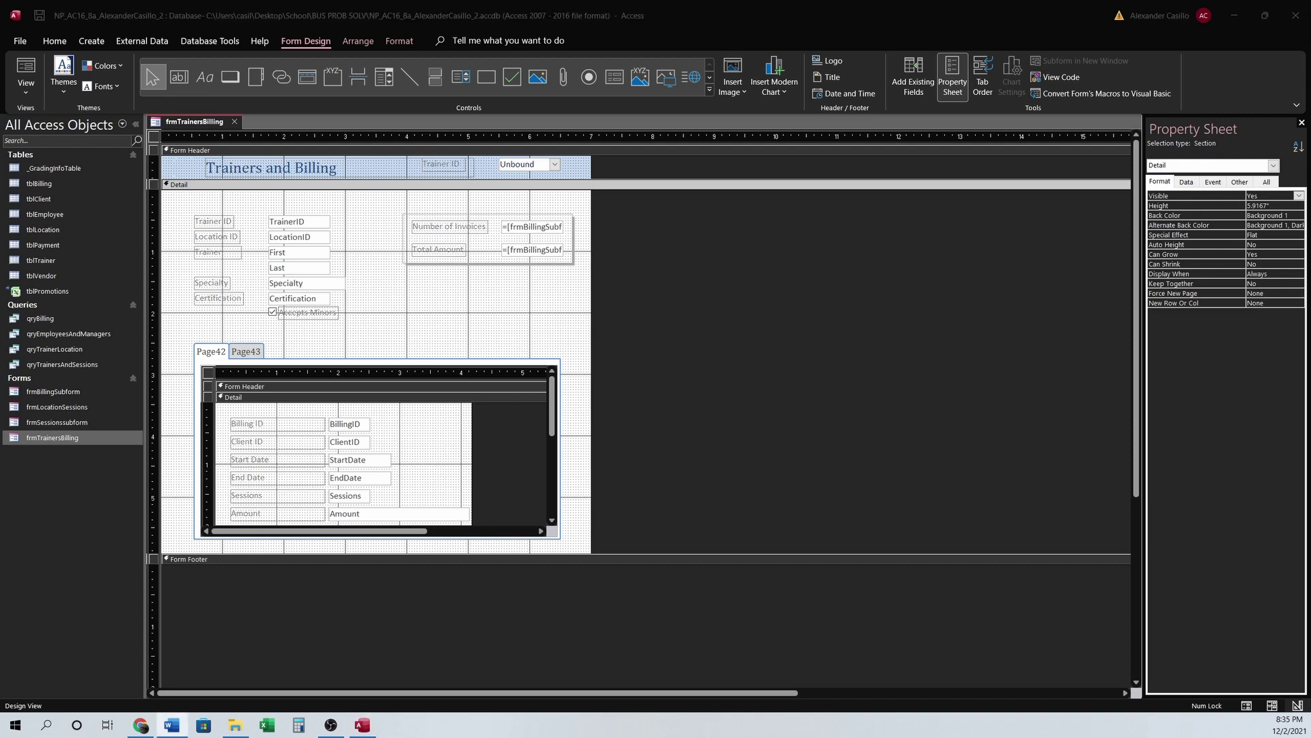
# - Set the navigation caption of the frmTrainersBilling form to "Trainer"
pyautogui.click(872, 313)
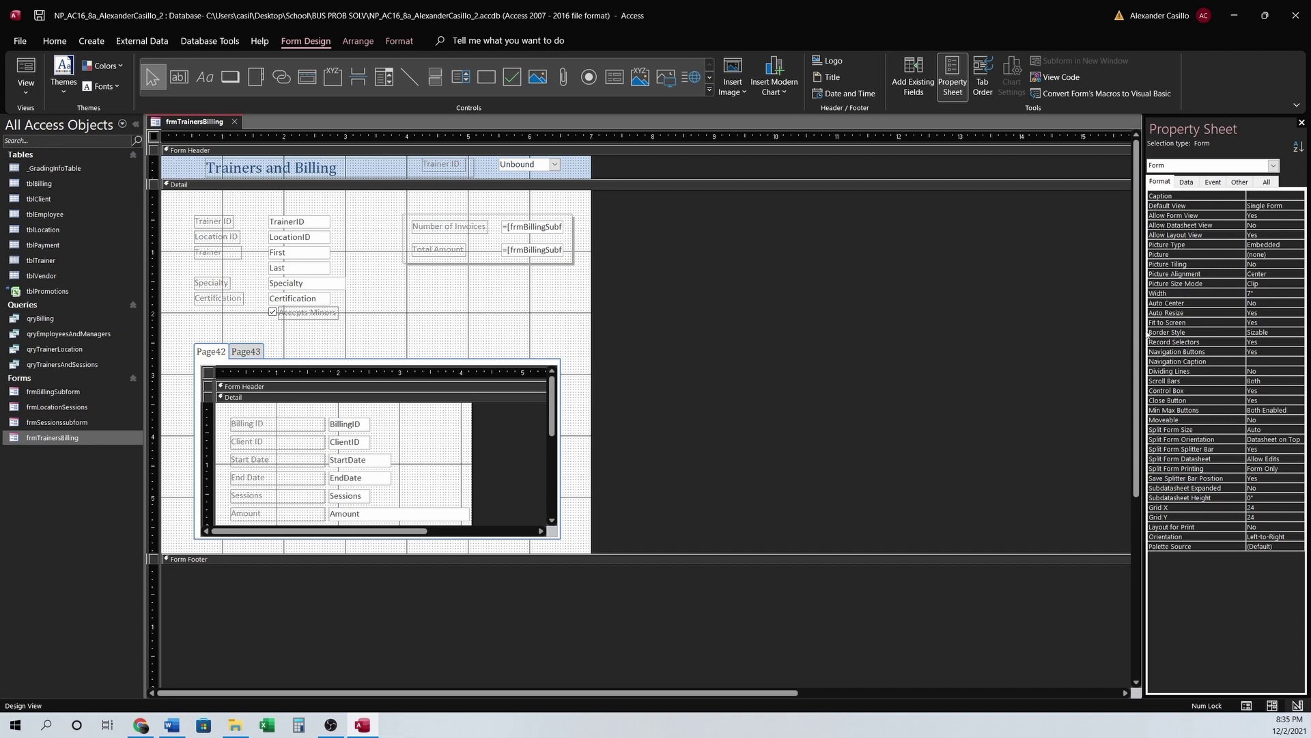
pyautogui.click(1266, 363)
pyautogui.write('Trainer')
pyautogui.press('Return')
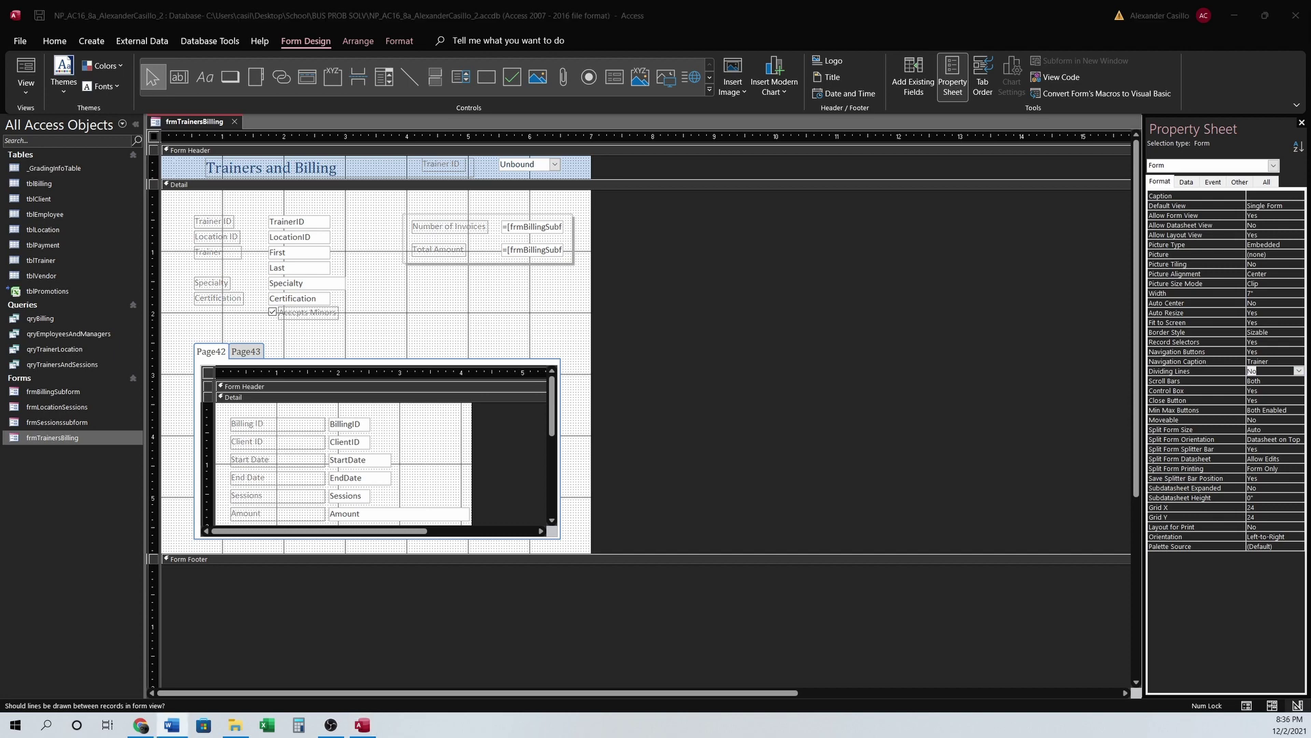
# - Rename the tab control's first page, which holds the billing subform, as "Billing Data"
pyautogui.click(212, 351)
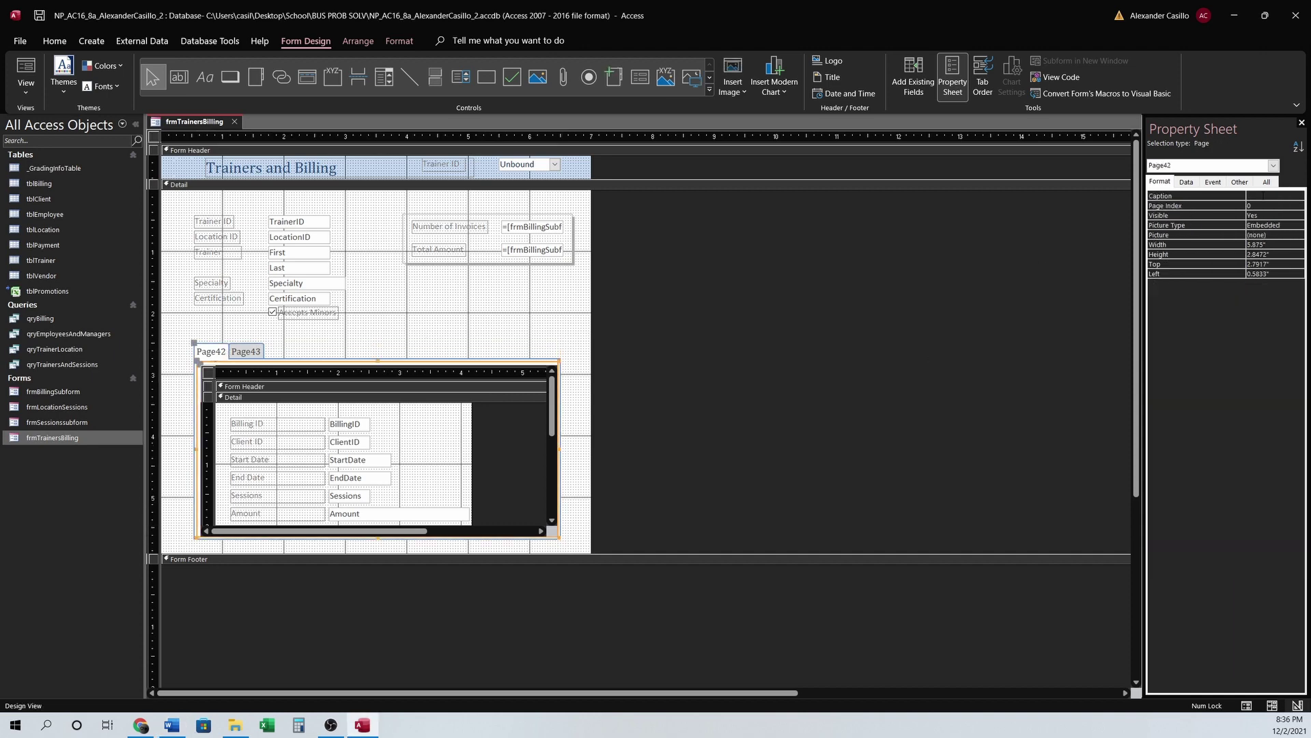
pyautogui.click(1262, 195)
pyautogui.click(1186, 182)
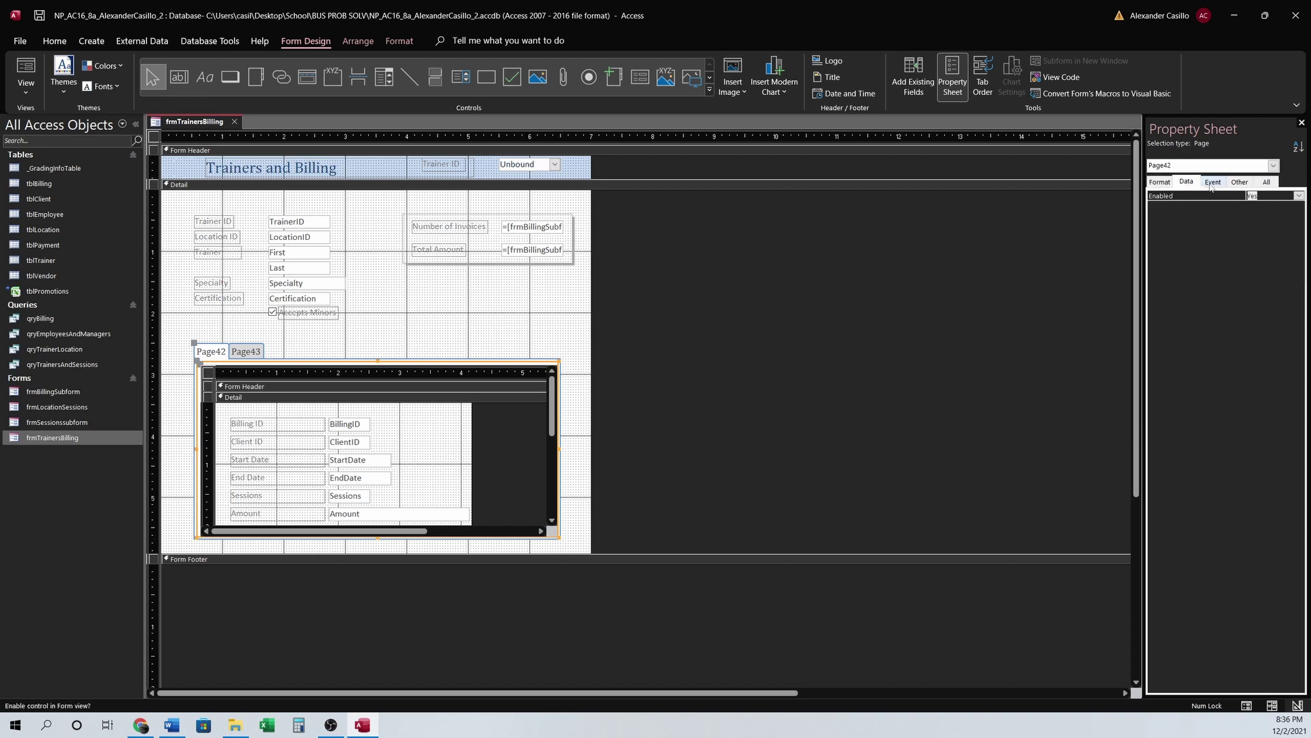
pyautogui.click(1213, 182)
pyautogui.click(1240, 182)
pyautogui.click(1266, 182)
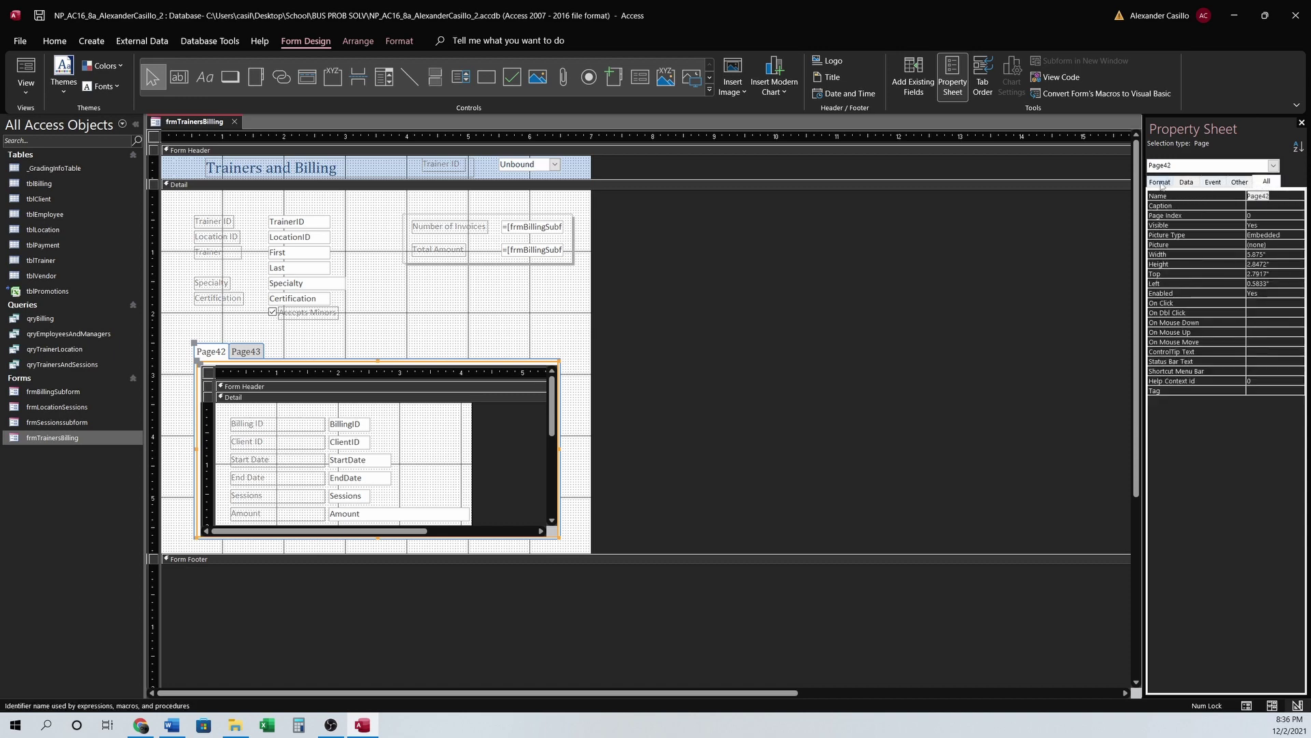
pyautogui.click(1263, 205)
pyautogui.click(1163, 183)
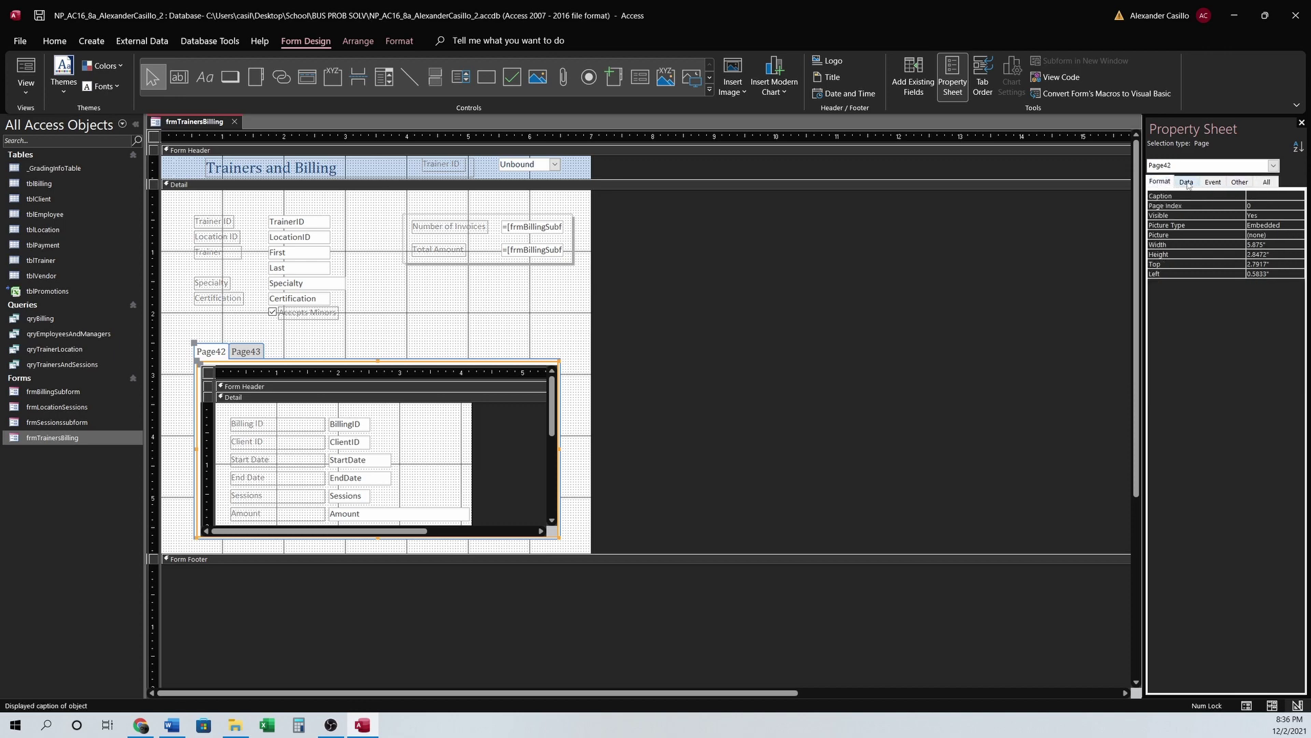
pyautogui.click(1186, 182)
pyautogui.click(1213, 181)
pyautogui.click(1240, 181)
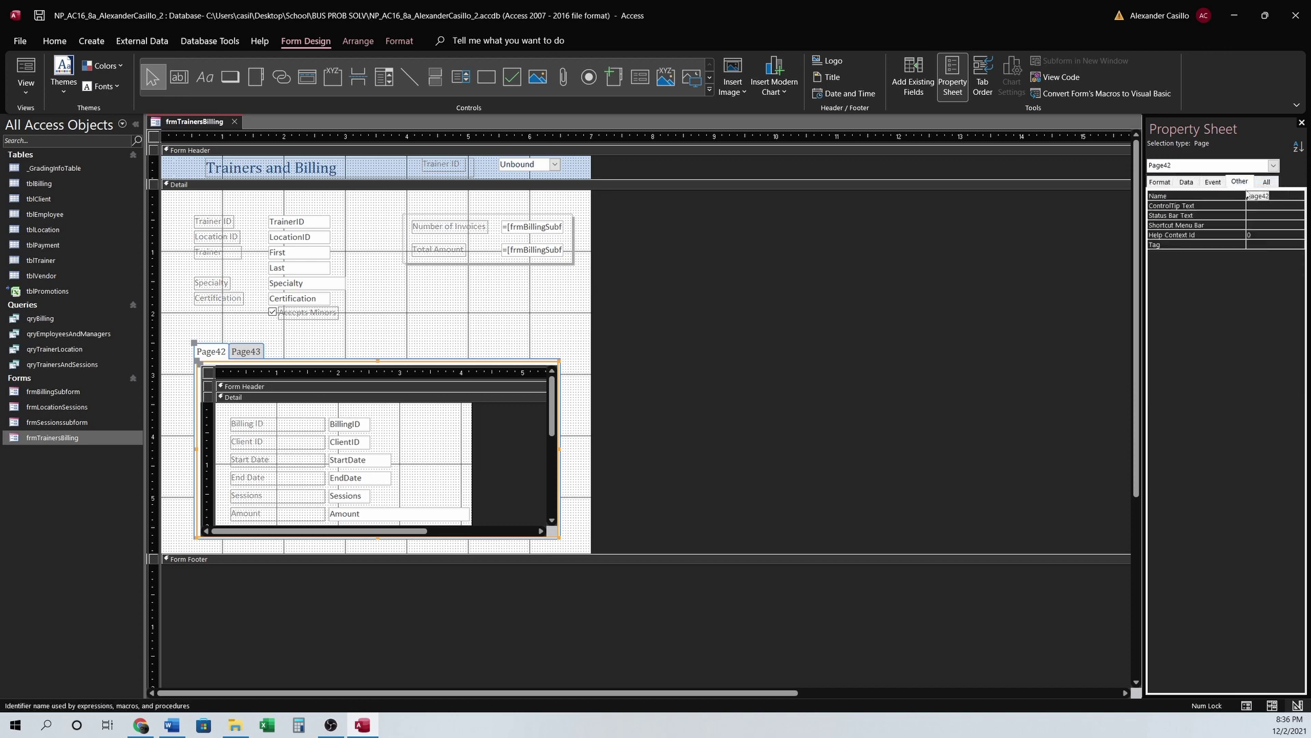
pyautogui.click(1268, 187)
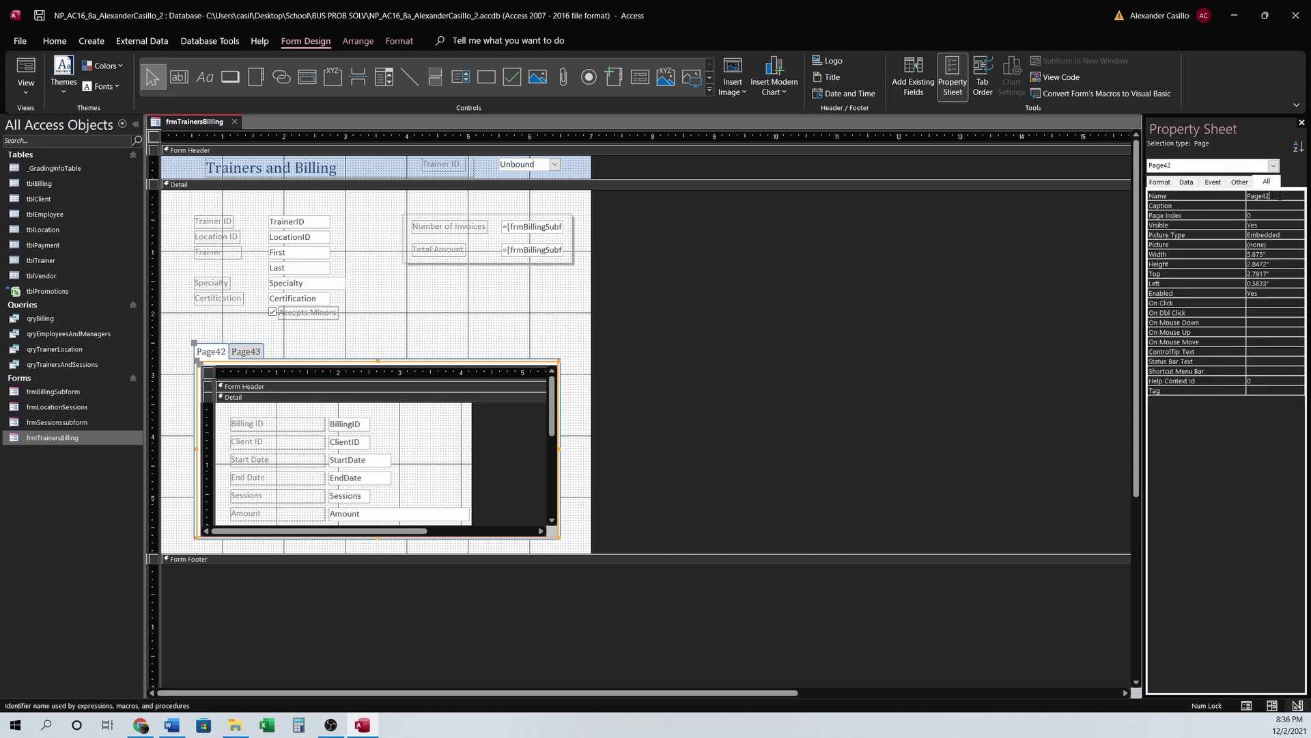
pyautogui.write('Billing Data')
pyautogui.press('Return')
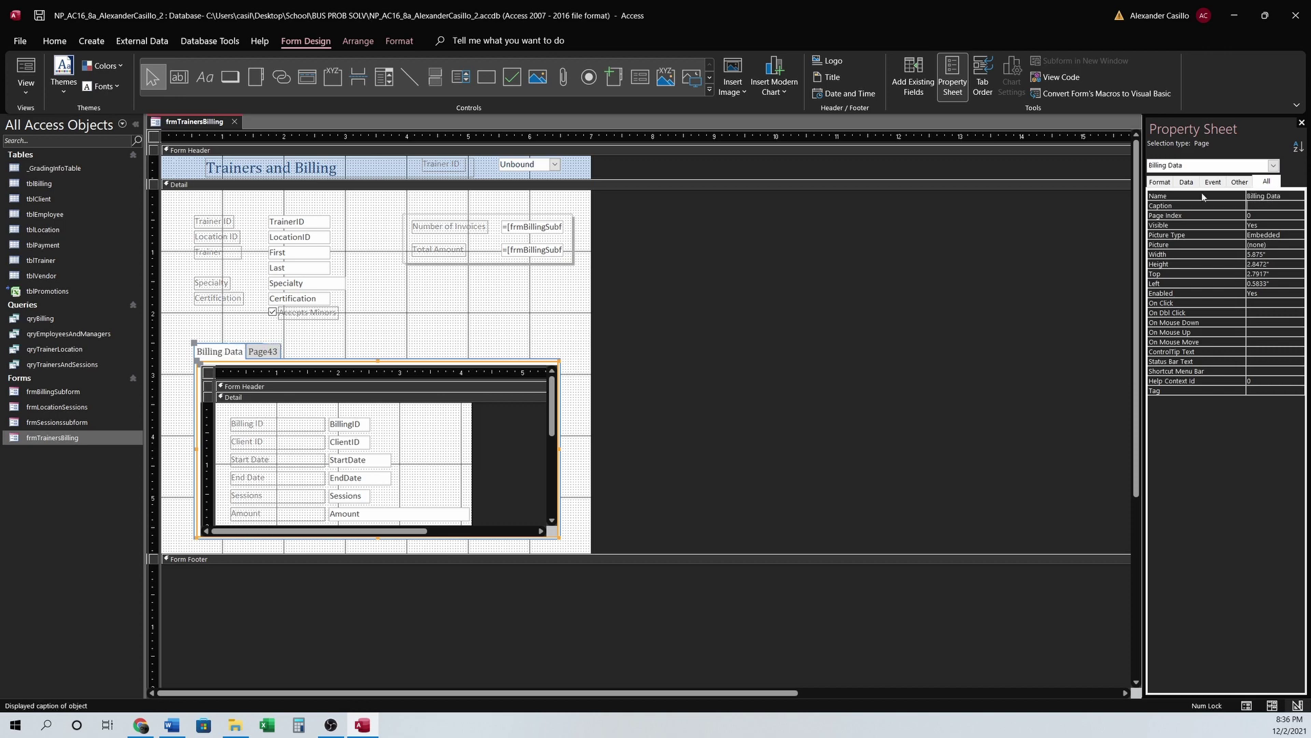
# - Rename the tab control's second page as "Billing Chart"
pyautogui.click(263, 351)
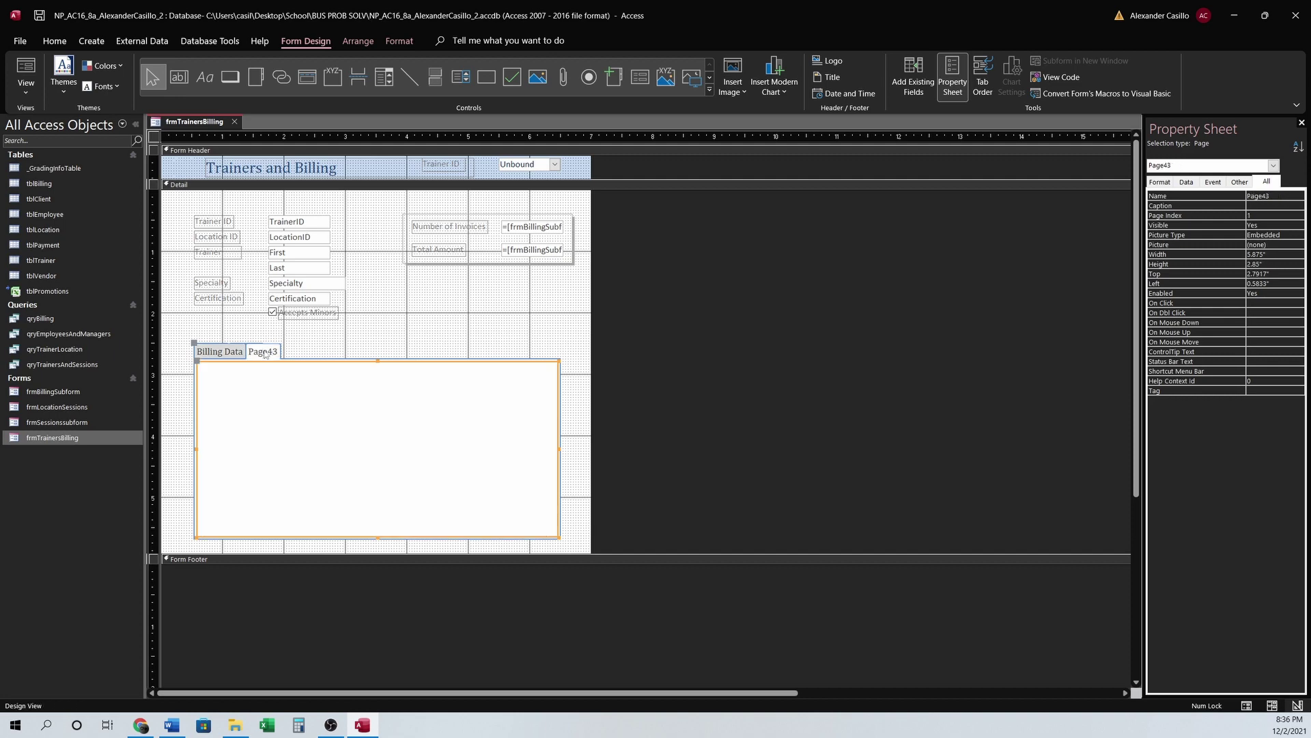
pyautogui.click(1233, 197)
pyautogui.write('Bill')
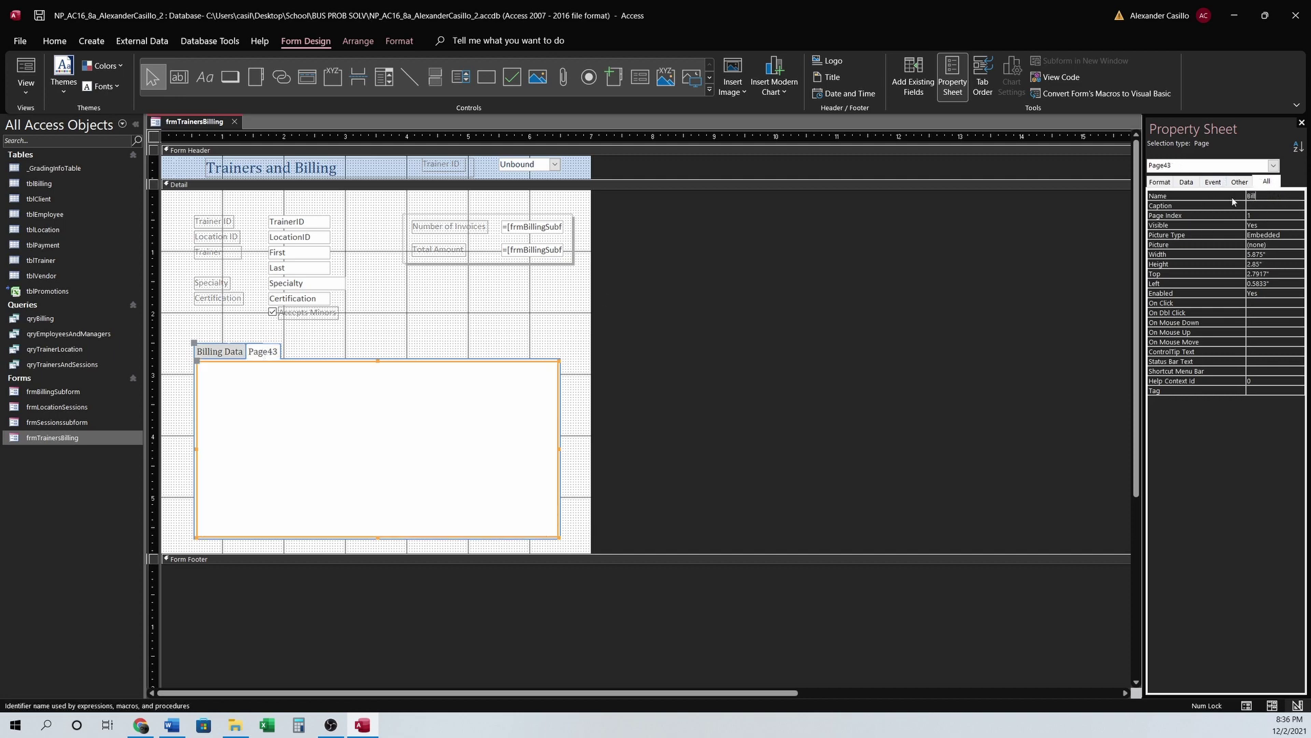
pyautogui.write('ing Charrt')
pyautogui.click(589, 375)
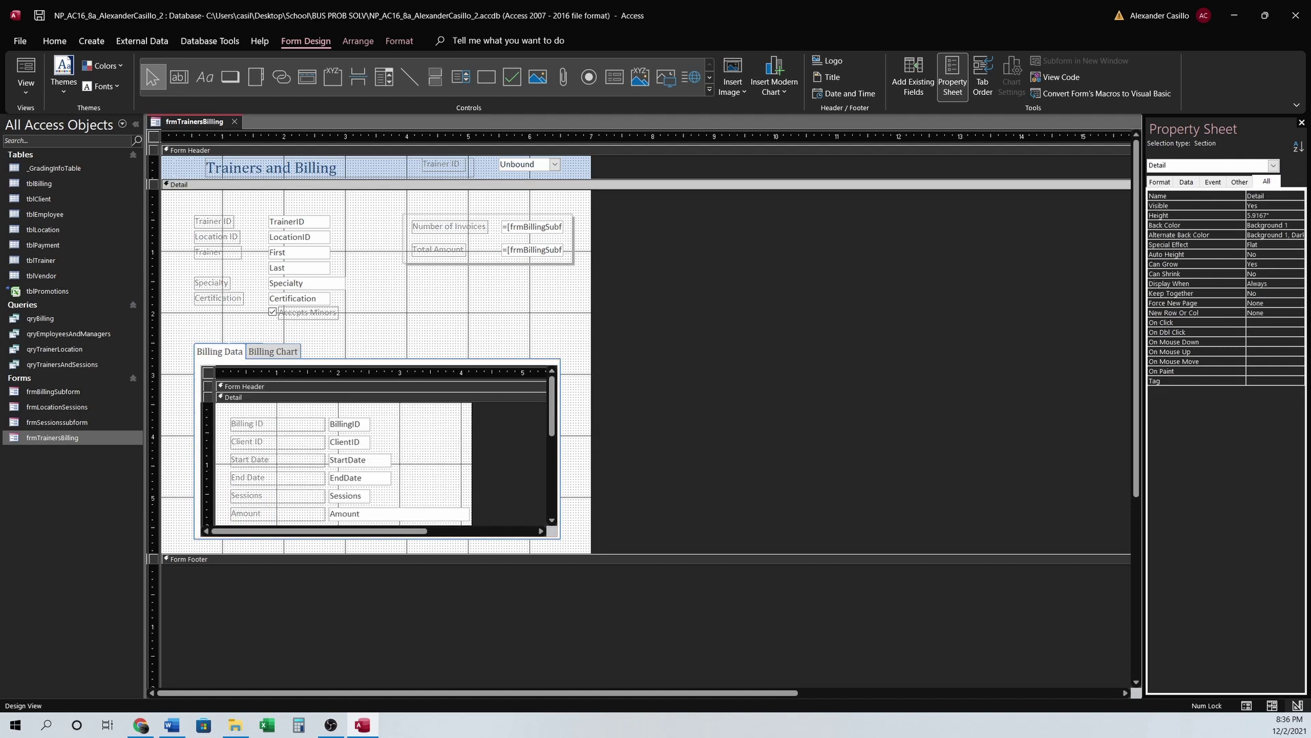
# - Insert a chart on the Billing Chart page of the tab control, using tblBilling as its data source
pyautogui.click(273, 351)
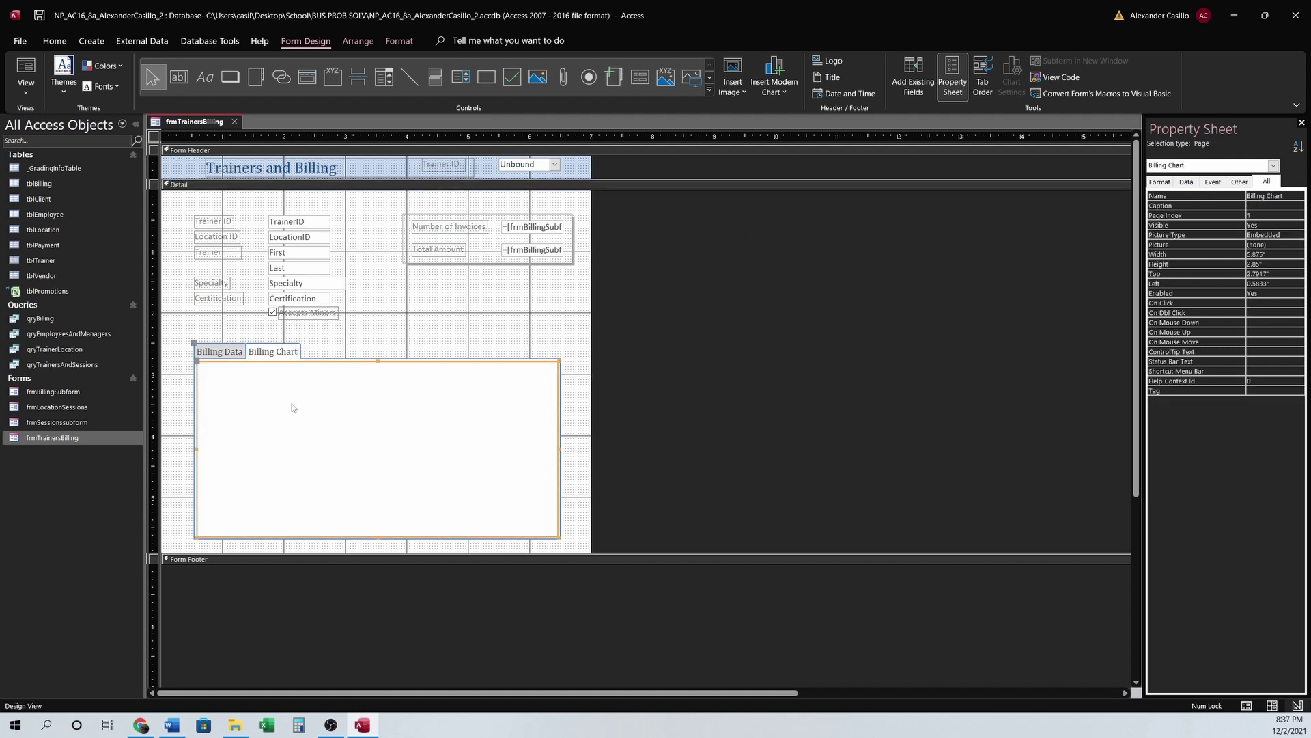
pyautogui.click(219, 351)
pyautogui.click(271, 353)
pyautogui.click(709, 89)
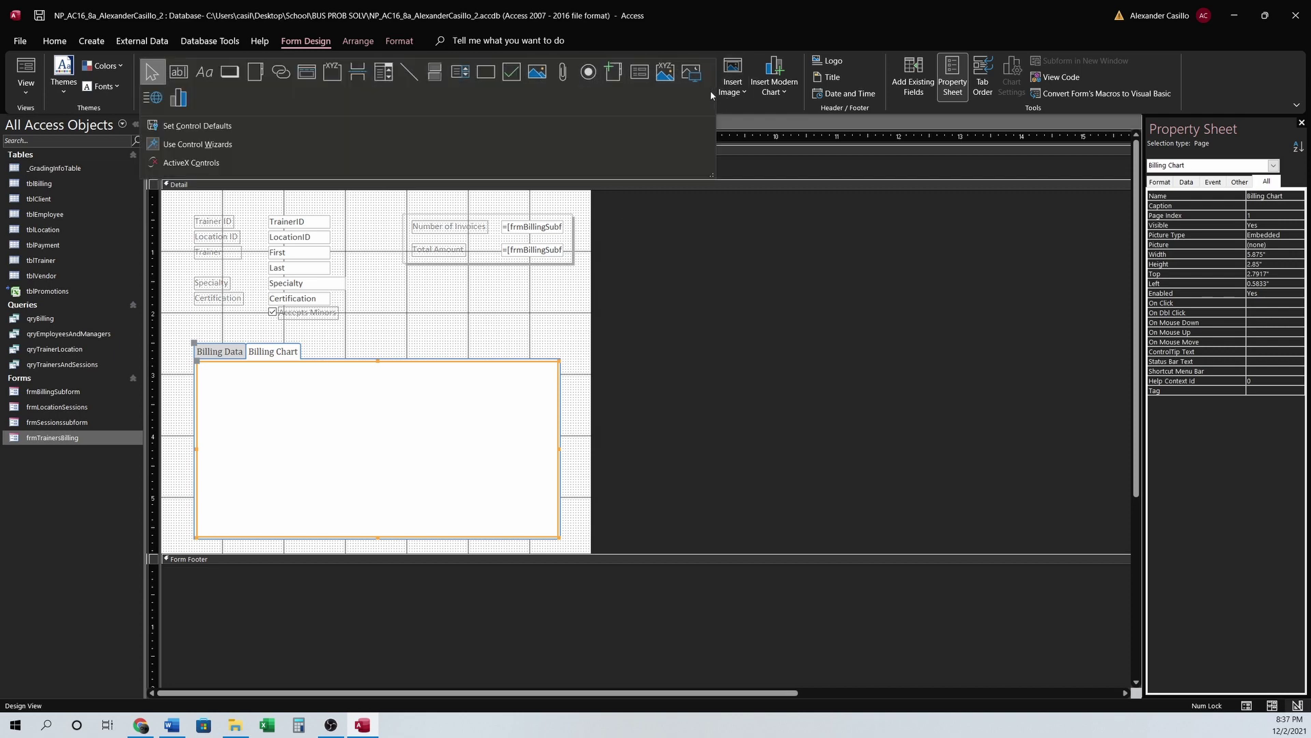
pyautogui.click(179, 99)
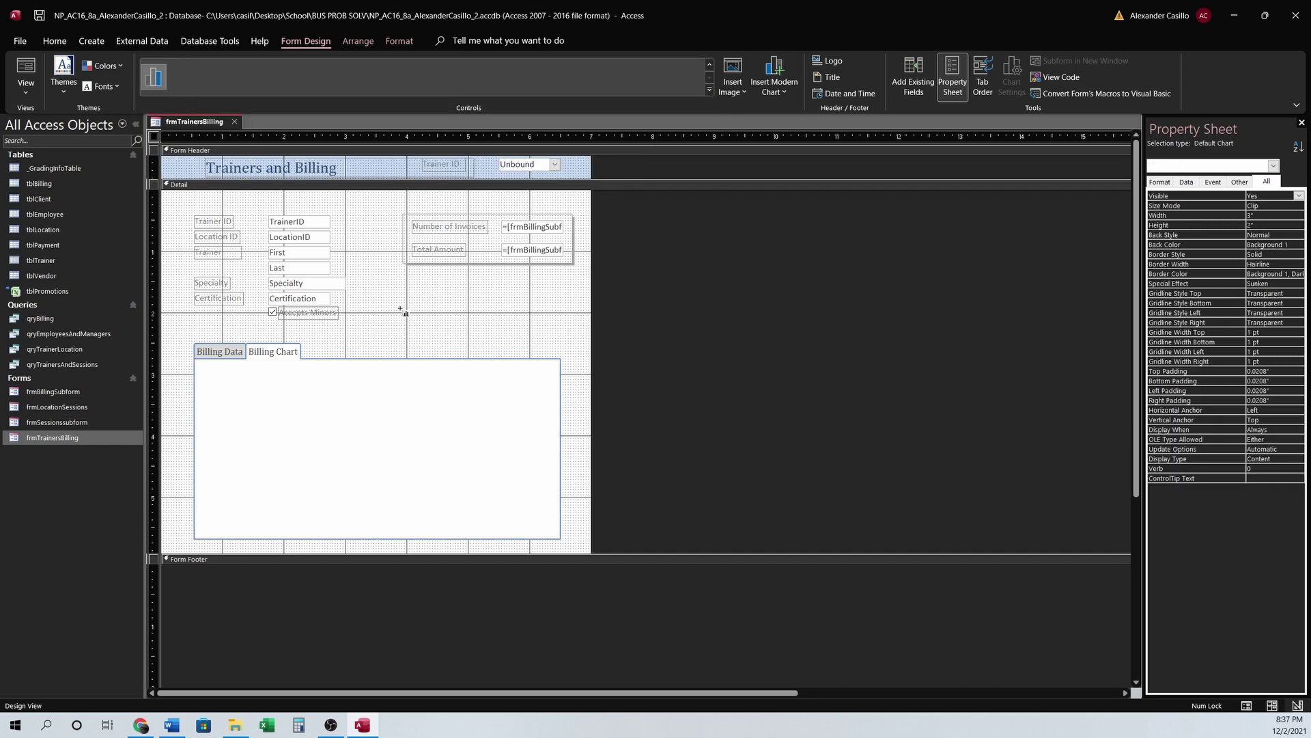
pyautogui.click(261, 372)
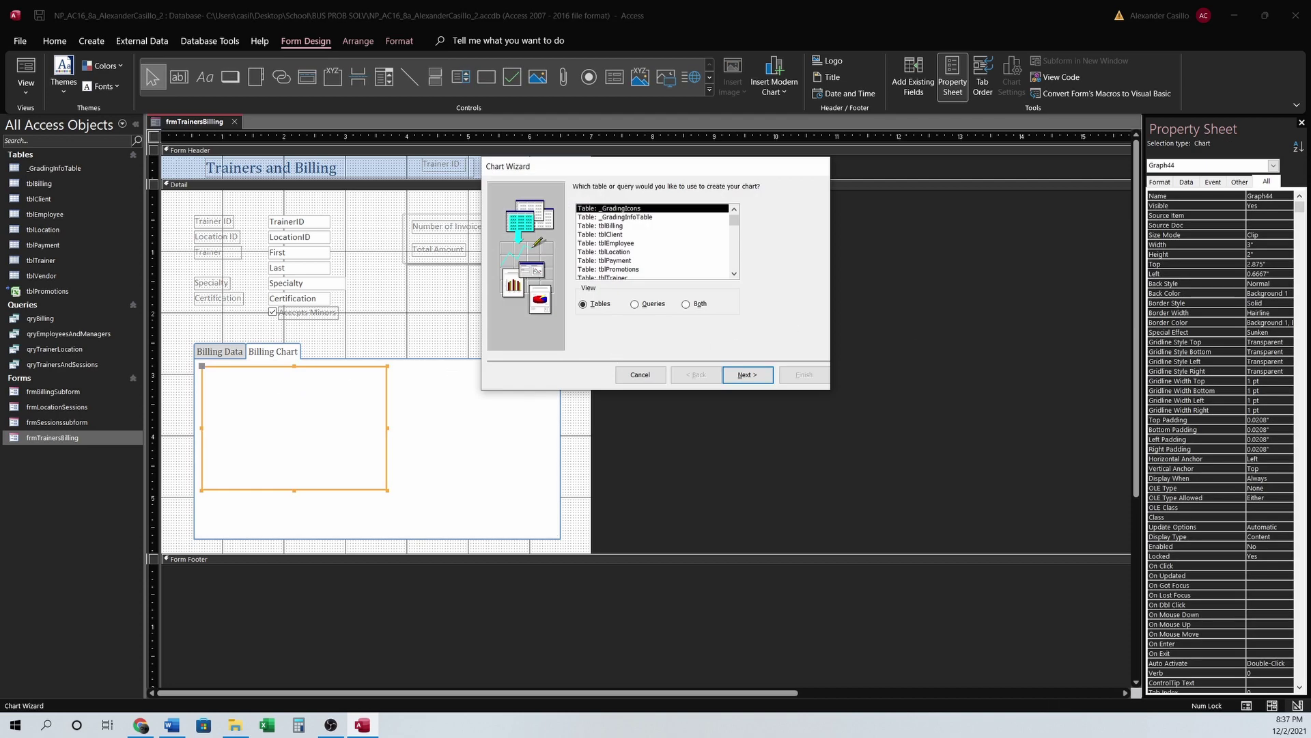
pyautogui.click(666, 225)
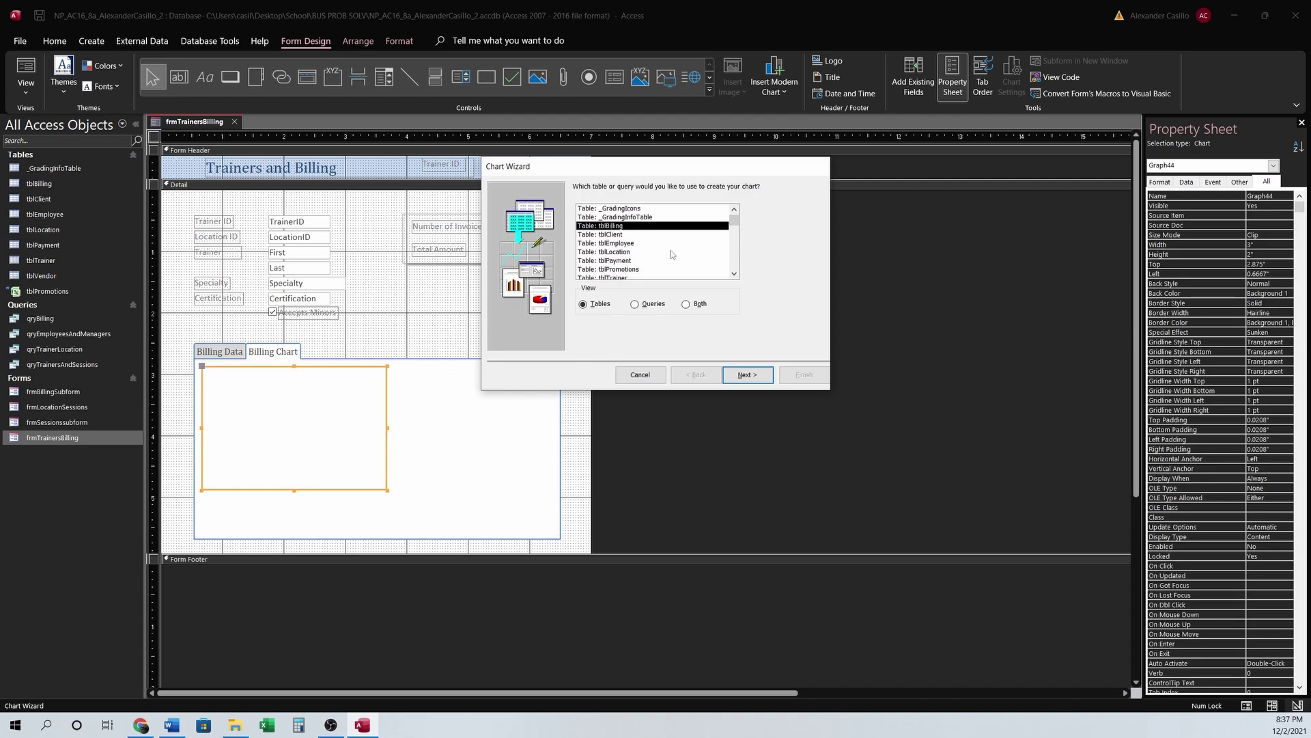
pyautogui.click(745, 376)
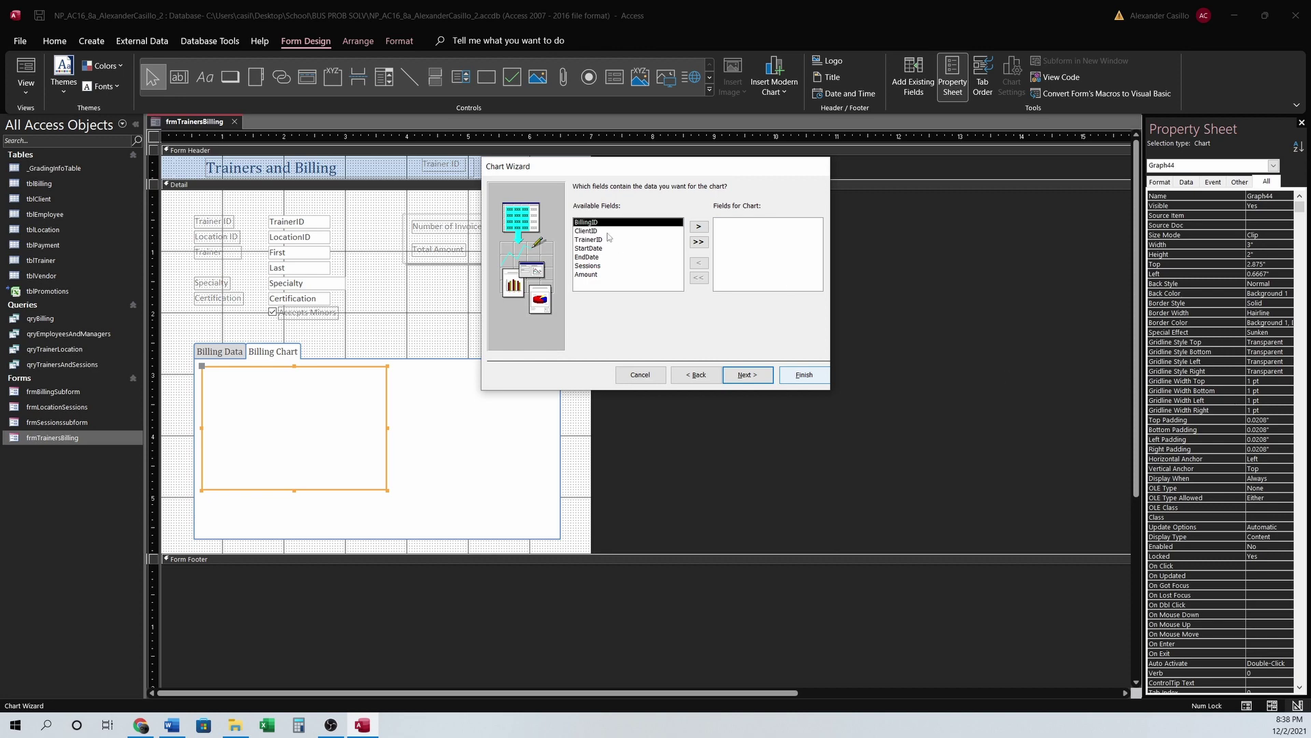
# - Use the BillingID and Amount fields for the chart and choose the 3-D Column Chart type
pyautogui.click(698, 226)
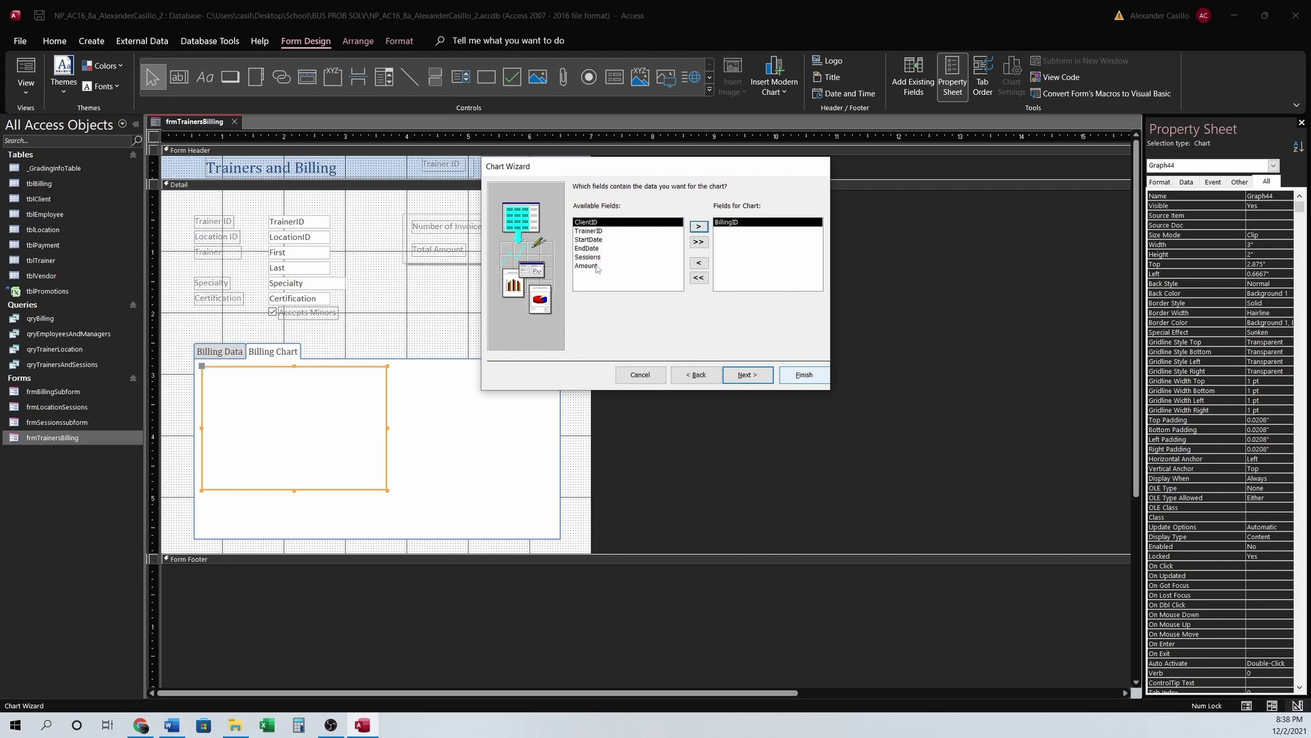
pyautogui.click(594, 266)
pyautogui.click(699, 228)
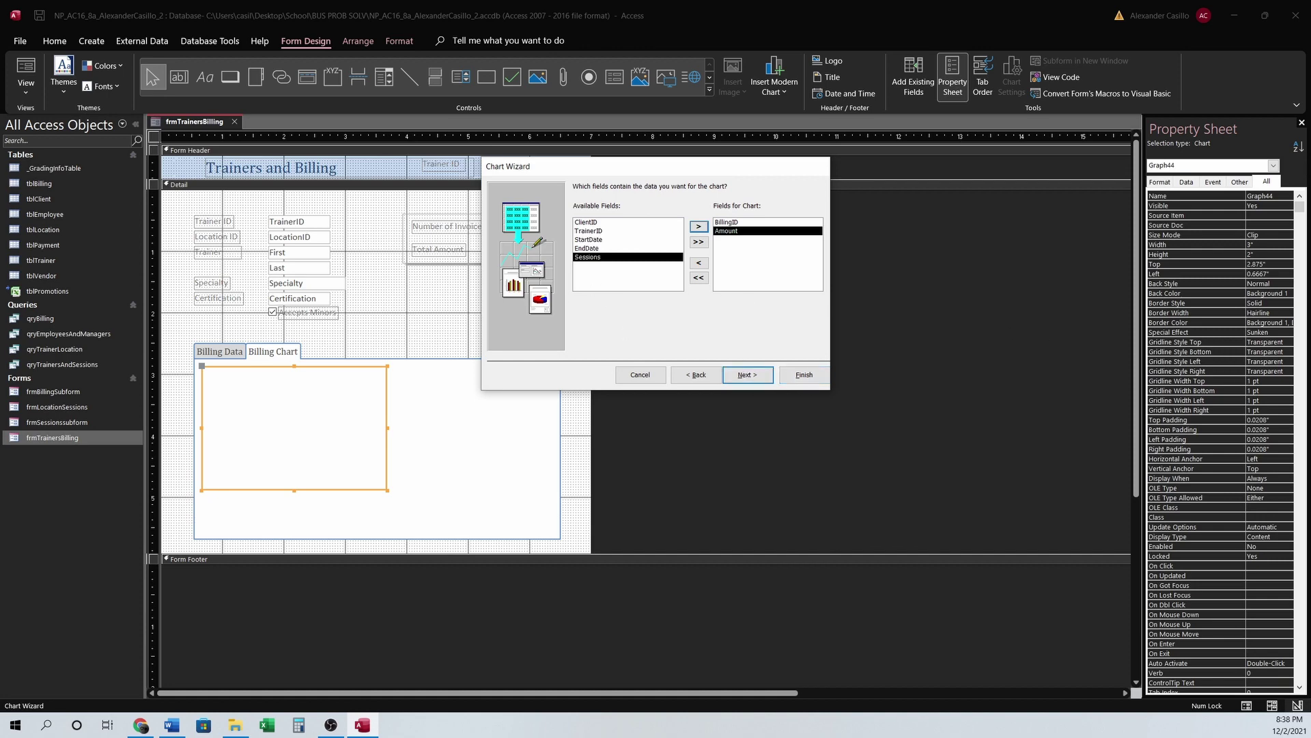
pyautogui.click(745, 374)
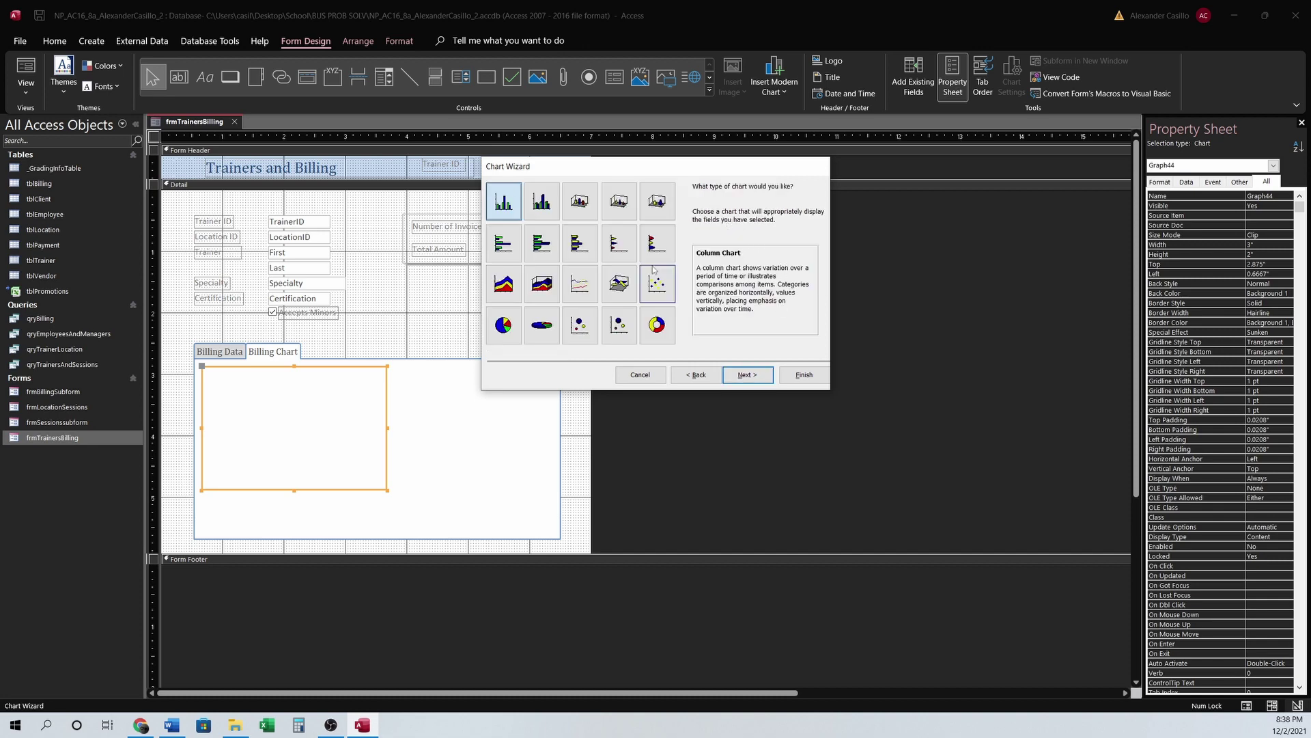
pyautogui.click(544, 203)
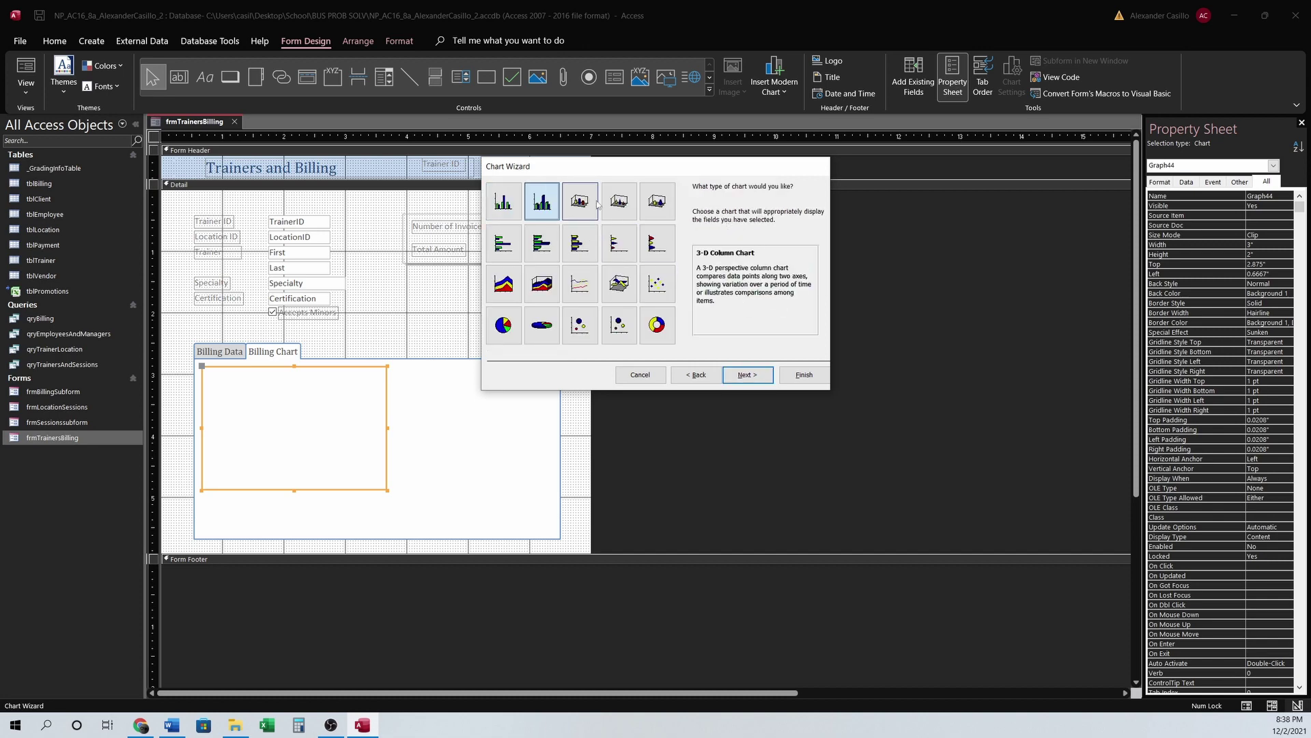
pyautogui.click(748, 375)
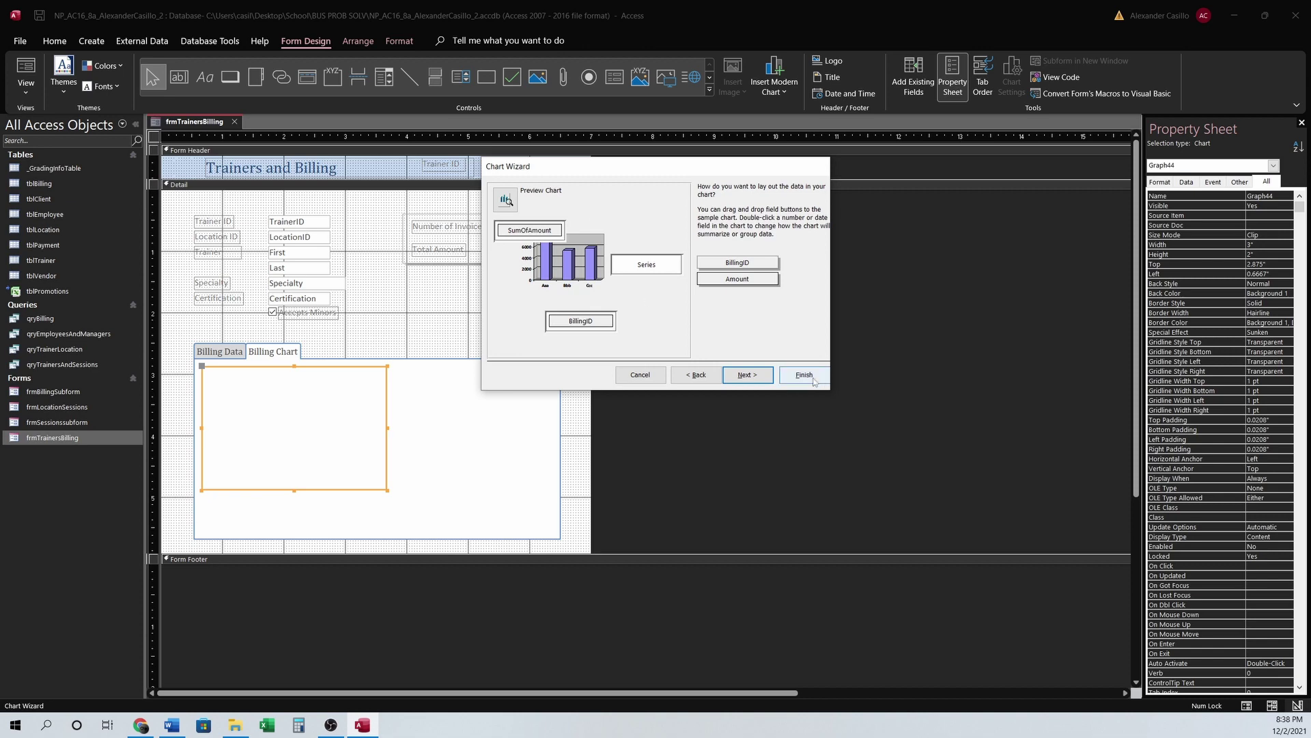
# - Keep the default layout and TrainerID link, omit the legend, and title the chart "Amount by BillingID"
pyautogui.click(761, 376)
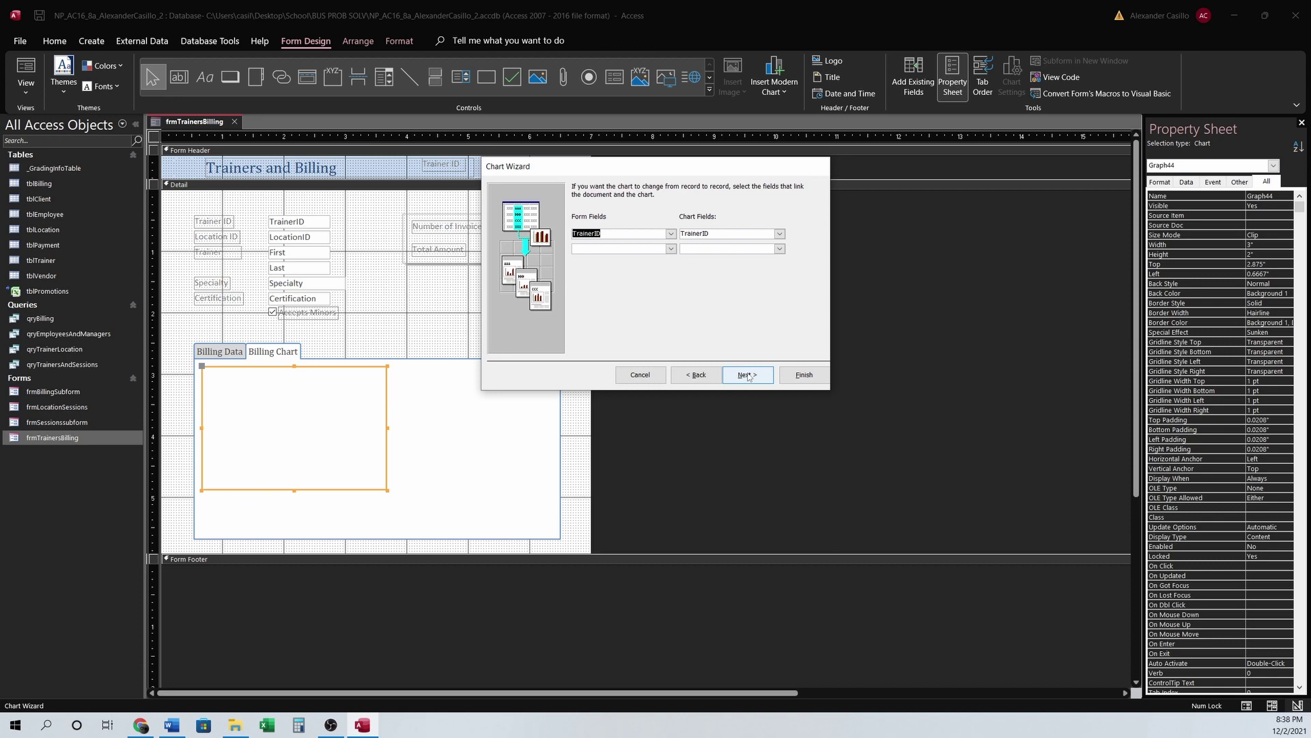
pyautogui.click(747, 375)
pyautogui.click(624, 251)
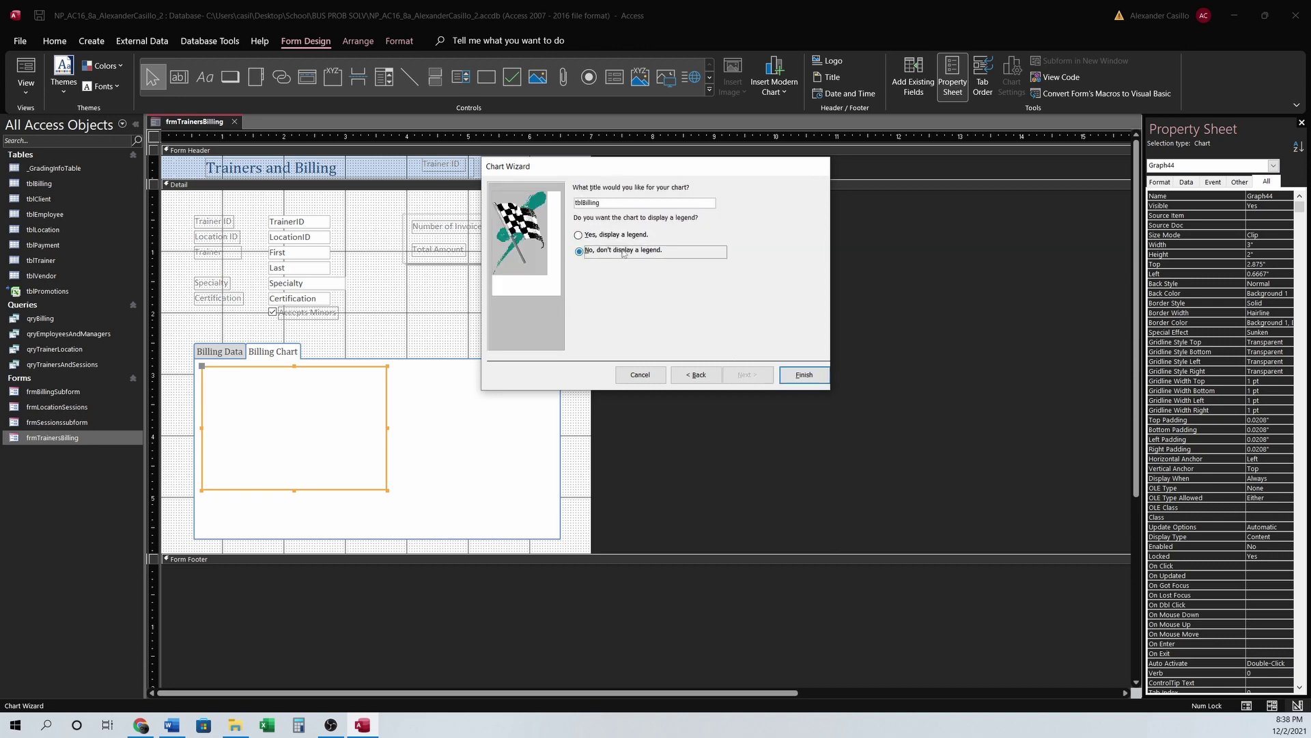
pyautogui.doubleClick(615, 202)
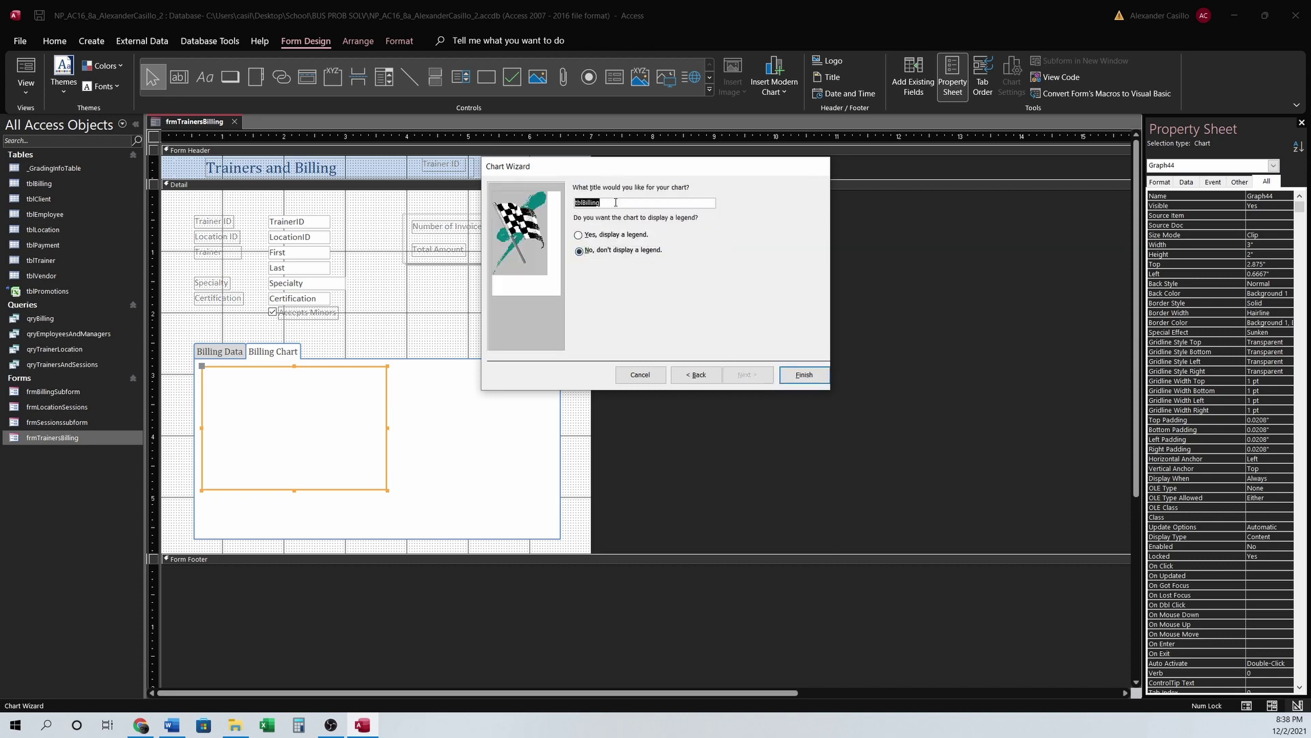
pyautogui.write('Amount by BillingID')
pyautogui.click(798, 374)
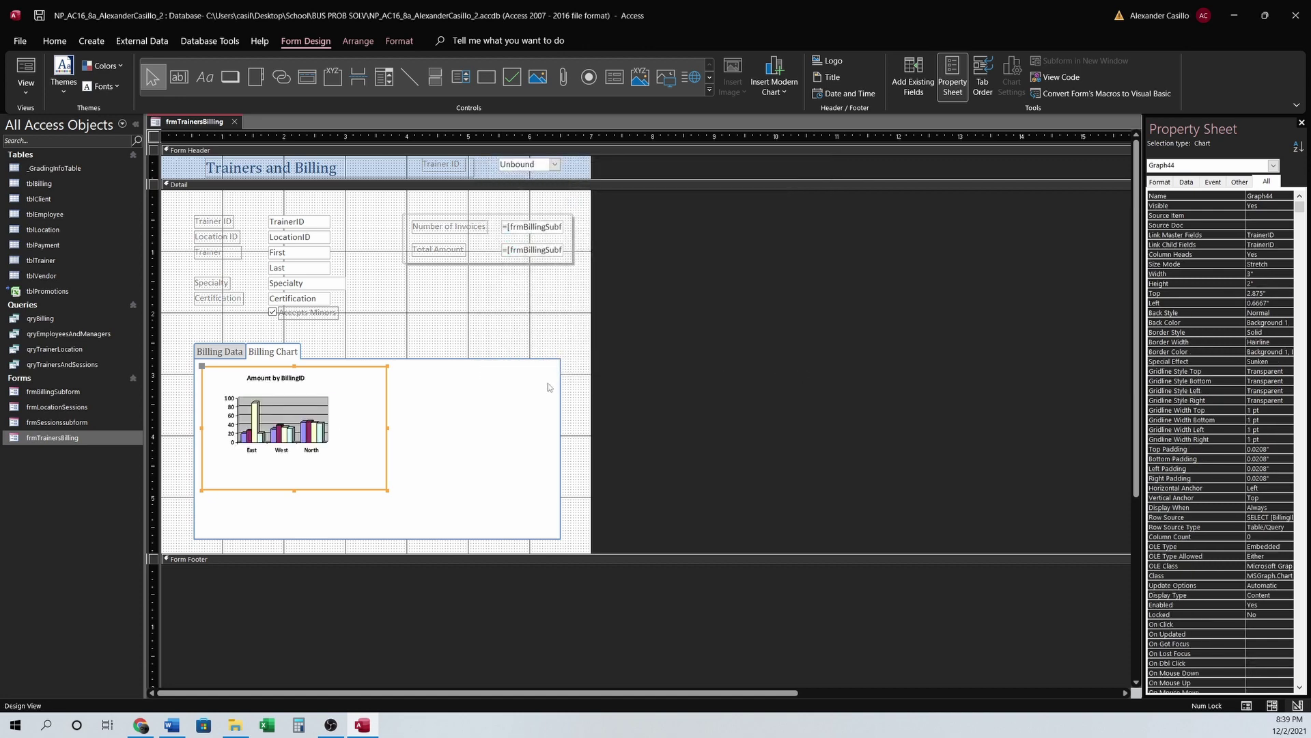
# - Insert a new chart near the upper-left corner of the Billing Chart page, based on tblBilling
pyautogui.click(155, 135)
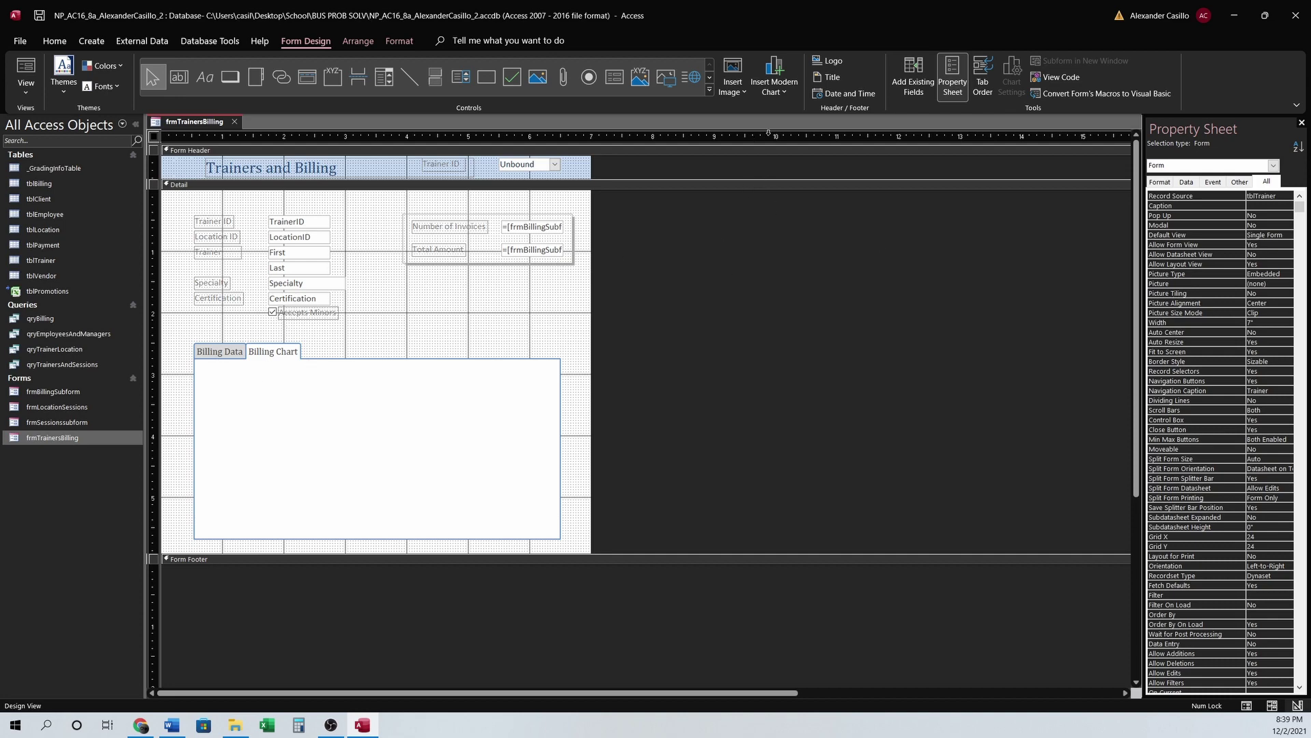
pyautogui.click(710, 89)
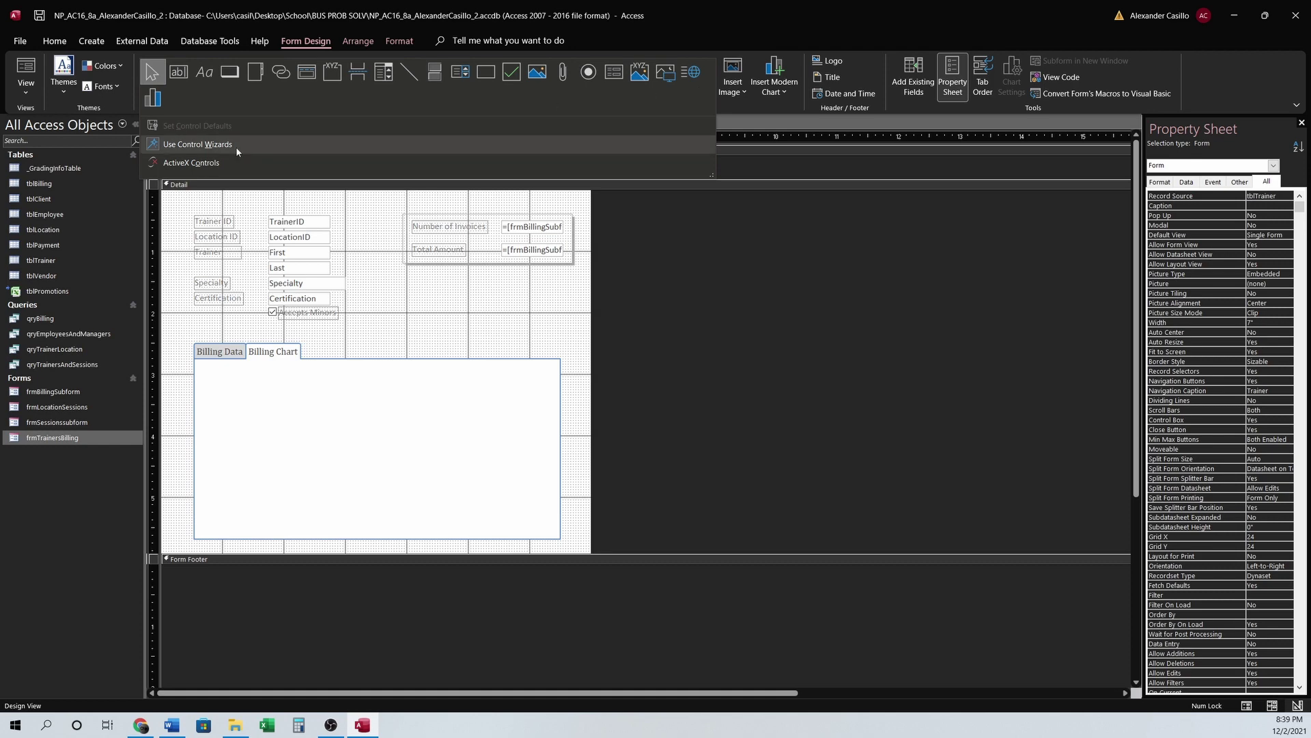
pyautogui.click(155, 101)
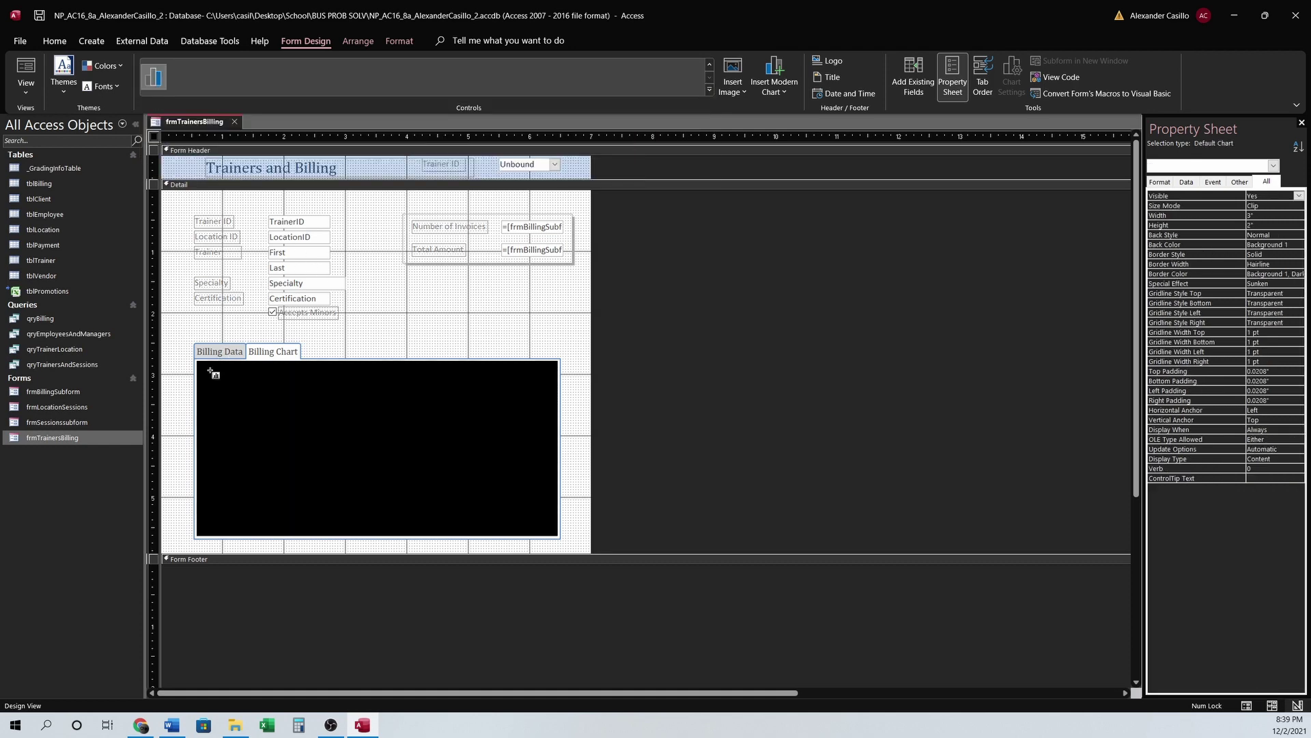
pyautogui.click(204, 366)
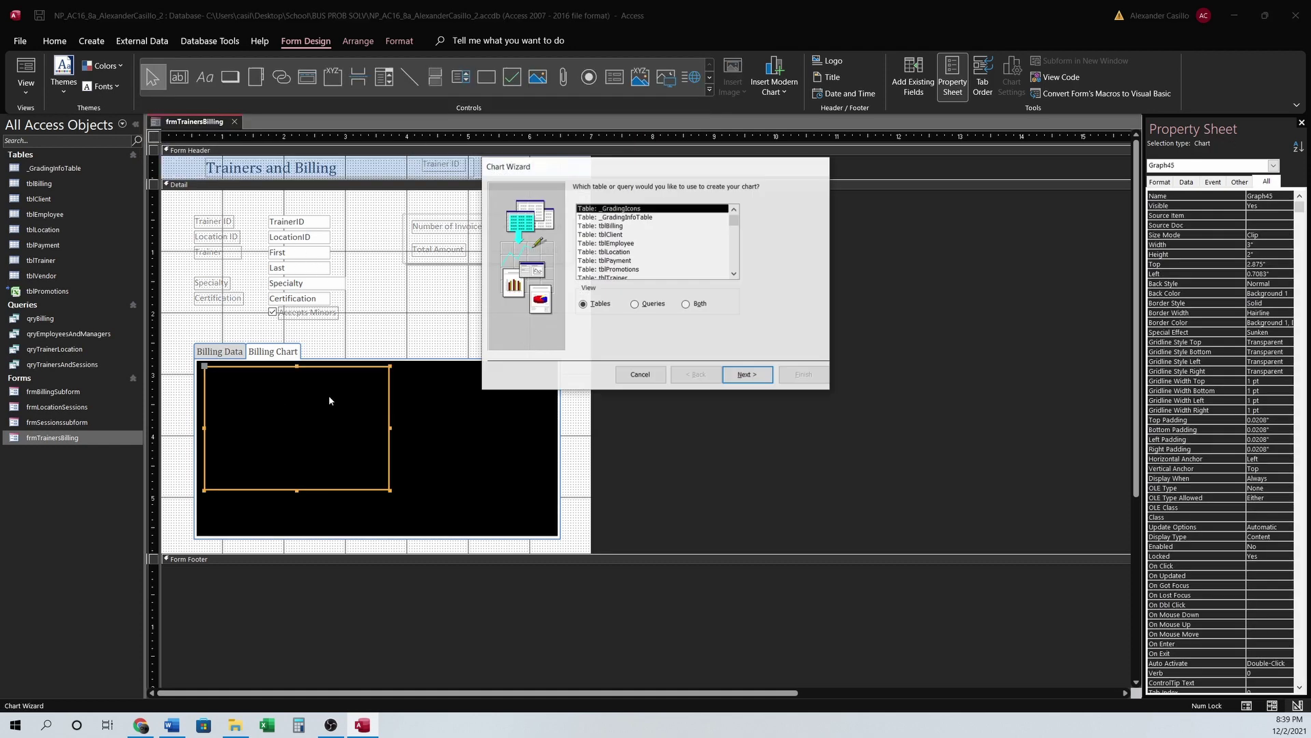
pyautogui.click(614, 227)
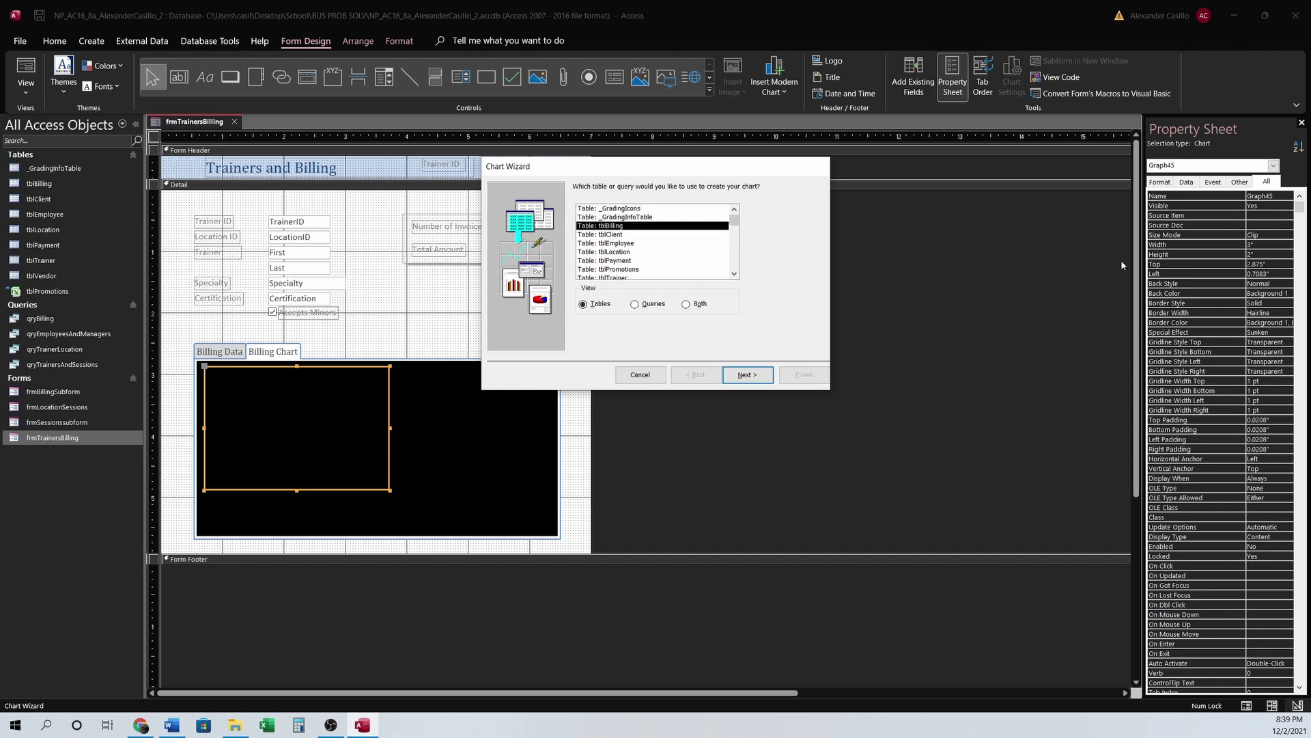
pyautogui.click(748, 375)
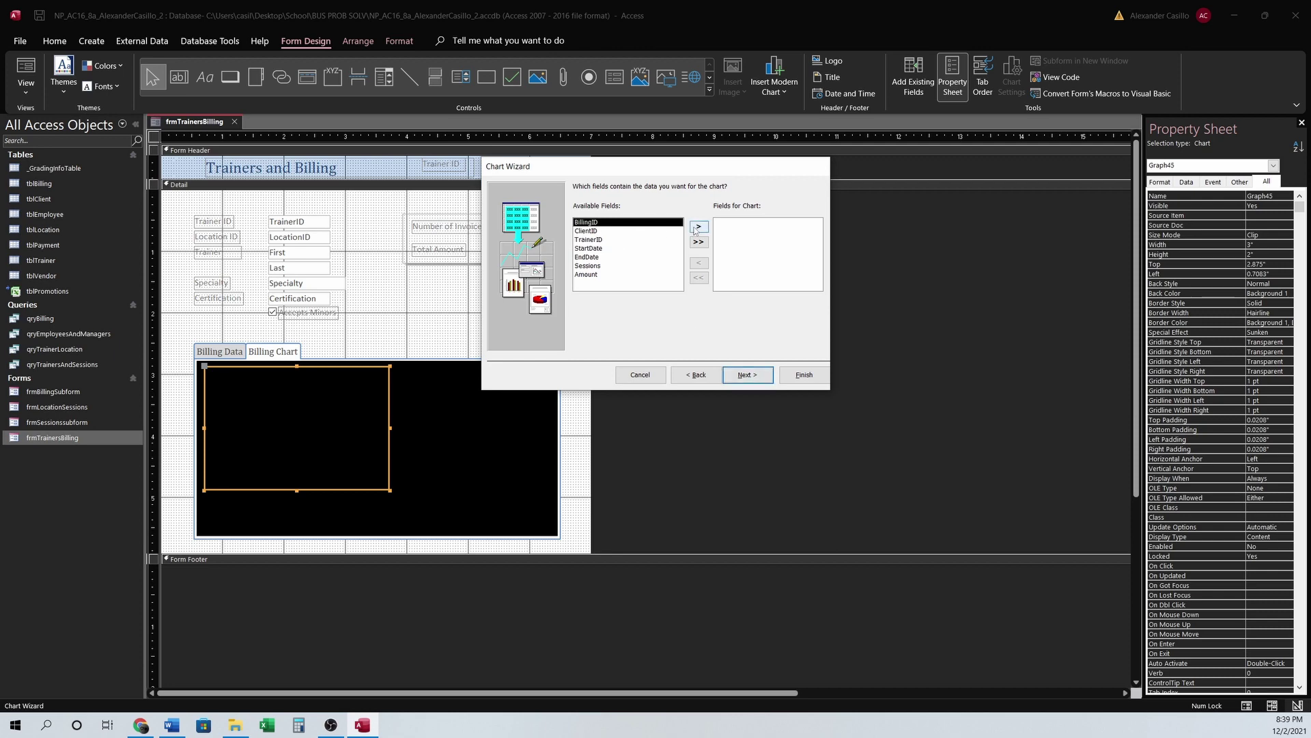
# - Add BillingID and Amount as the chart fields and make it a 3-D Column Chart
pyautogui.click(698, 227)
pyautogui.click(601, 266)
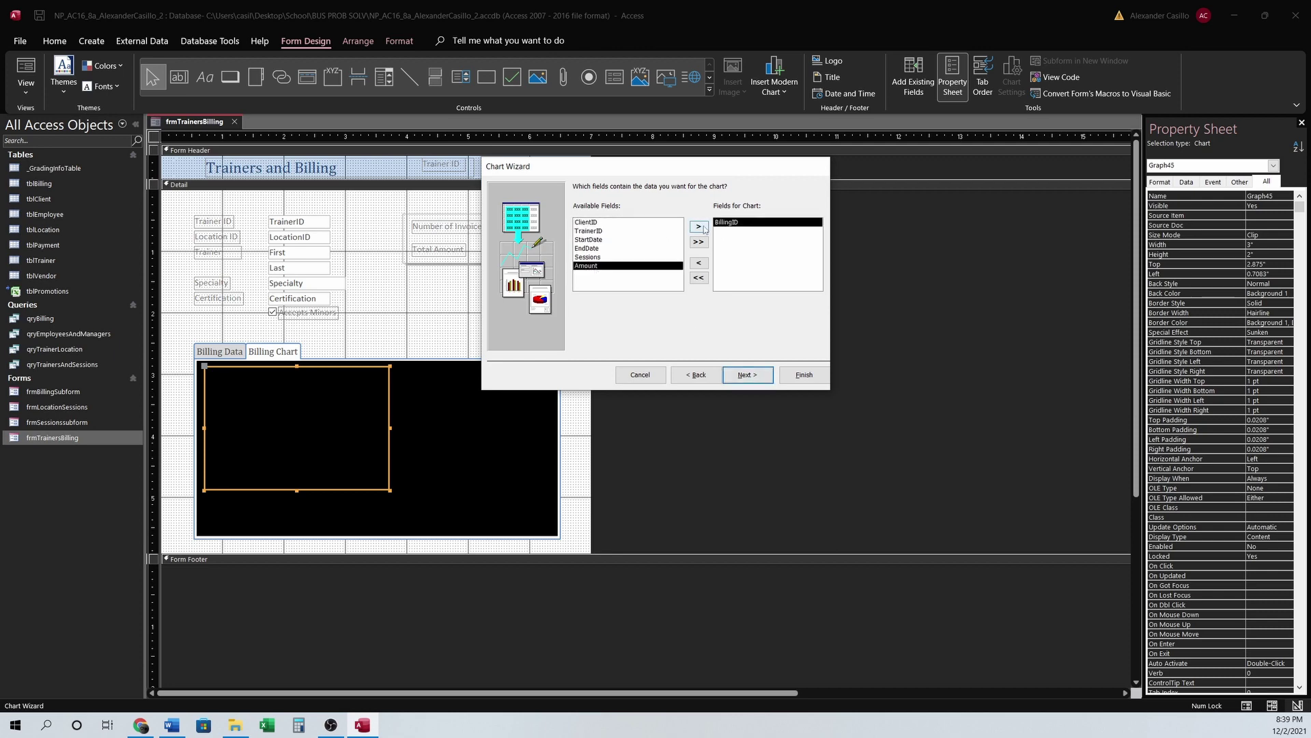
pyautogui.click(698, 226)
pyautogui.click(747, 375)
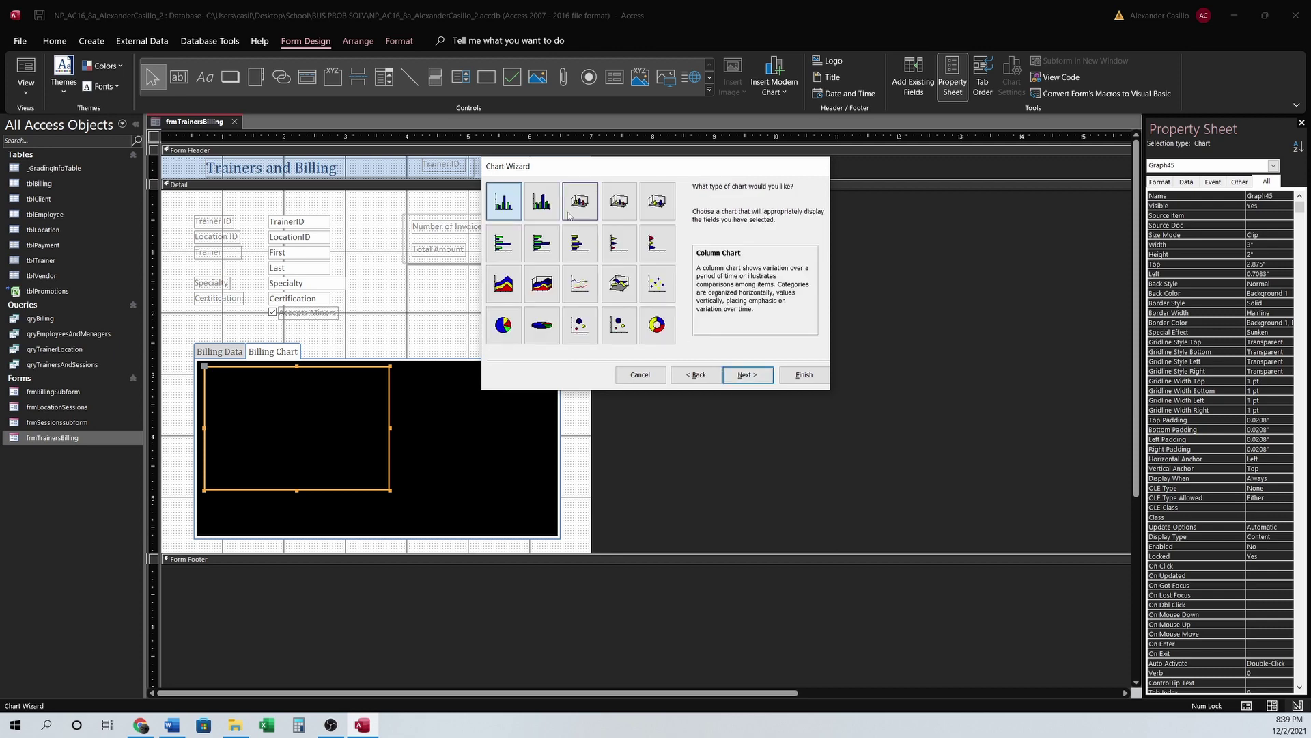
pyautogui.click(542, 201)
pyautogui.click(735, 377)
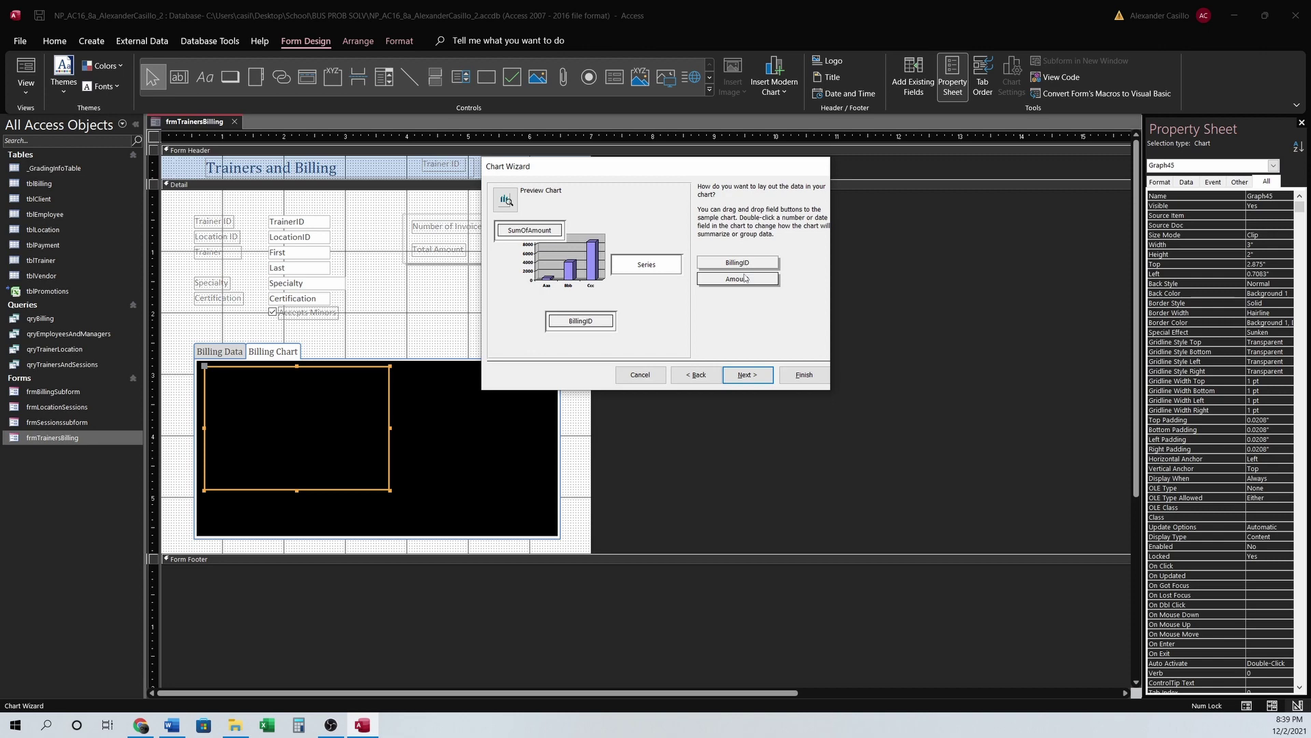
# - Accept the default layout and TrainerID link, turn off the legend, and finish the chart with the title "Amount by BillingID"
pyautogui.press('Return')
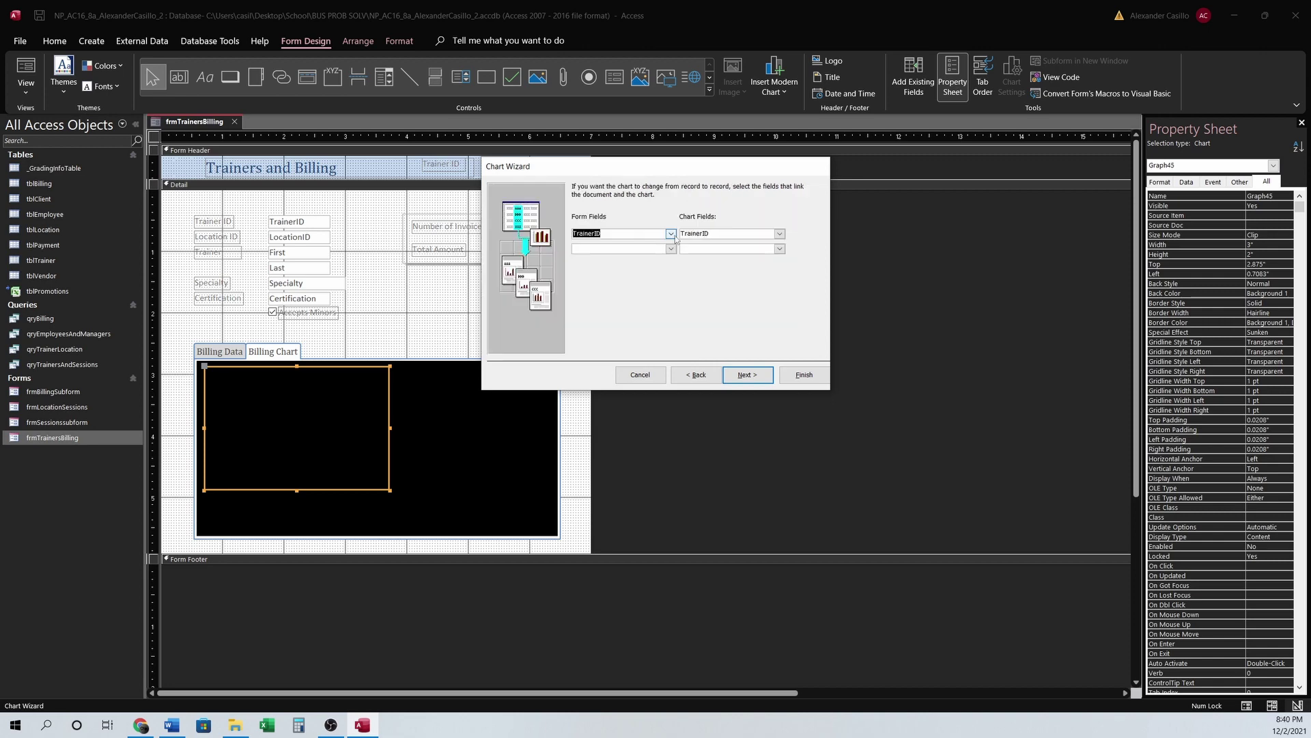
pyautogui.click(744, 377)
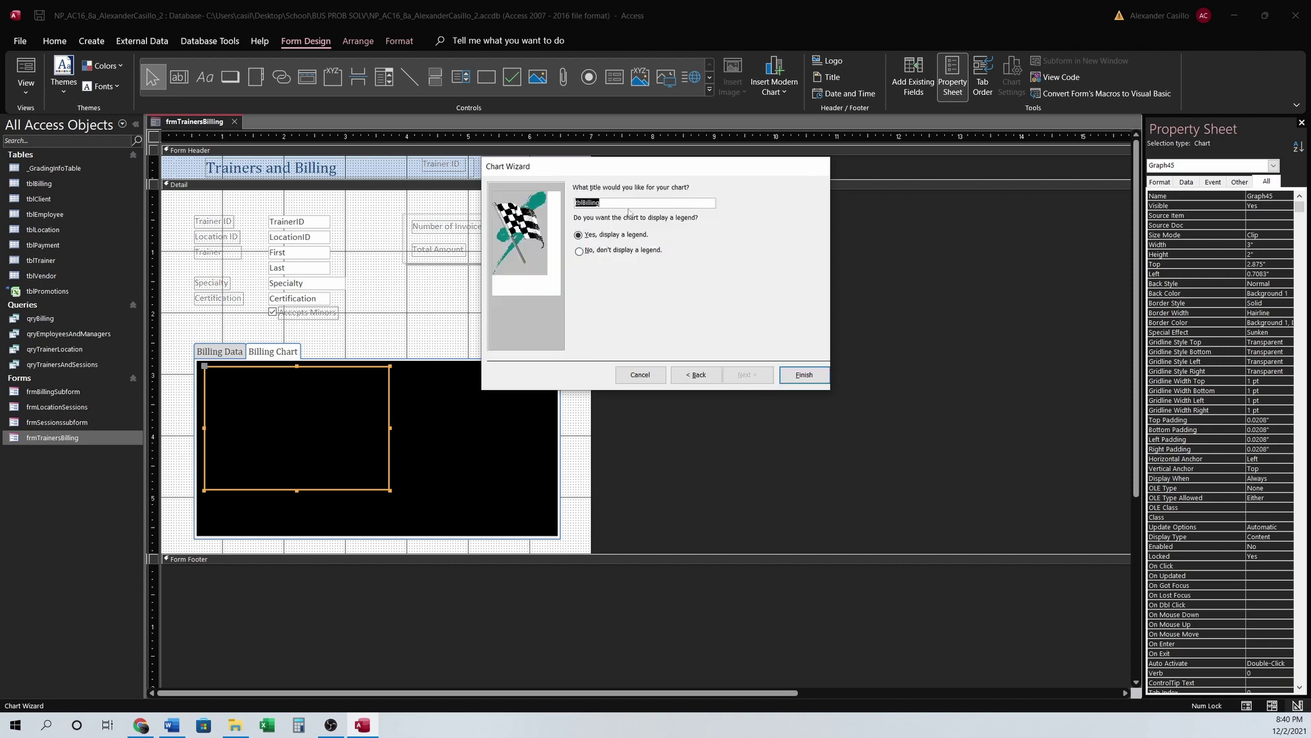
pyautogui.click(615, 251)
pyautogui.hotkey('shift', 'Tab')
pyautogui.write('Amount by BillingID')
pyautogui.click(803, 376)
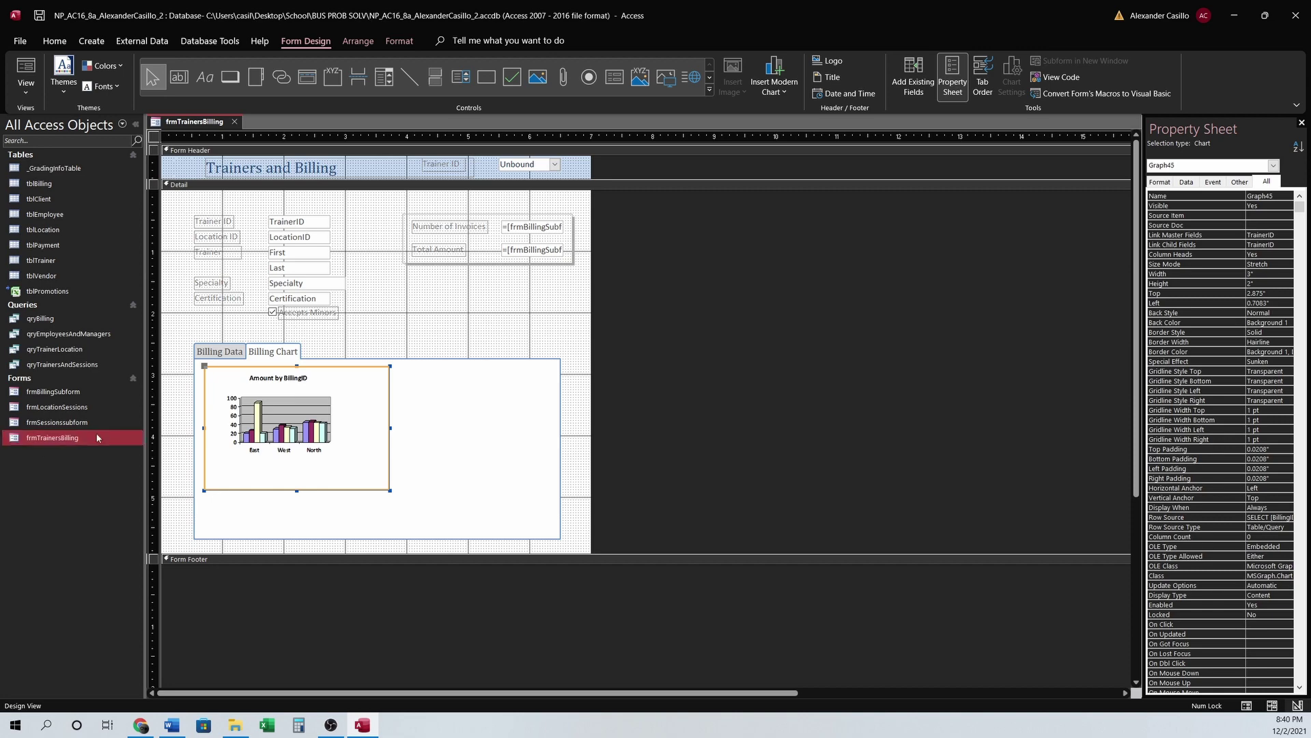
# - Save the frmTrainersBilling form and view its Billing Chart page in Form view
pyautogui.rightClick(186, 121)
pyautogui.click(201, 136)
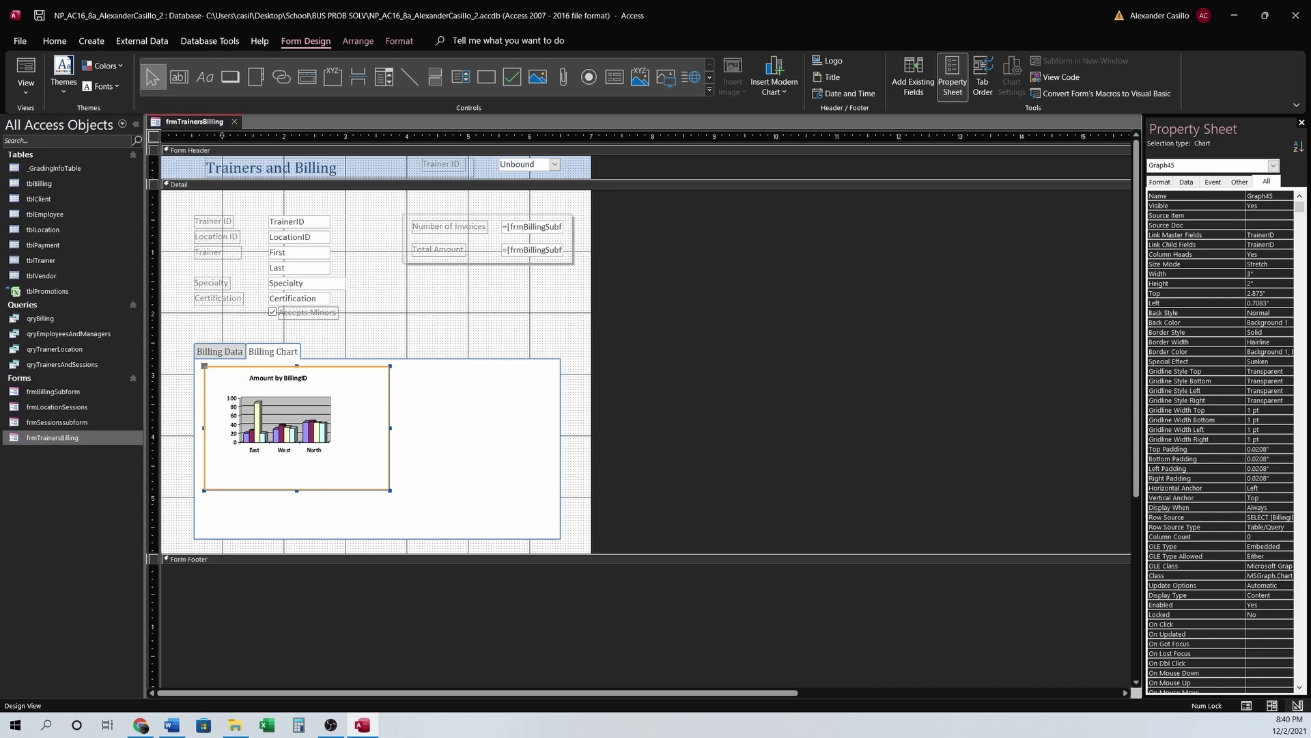
pyautogui.rightClick(214, 123)
pyautogui.click(254, 192)
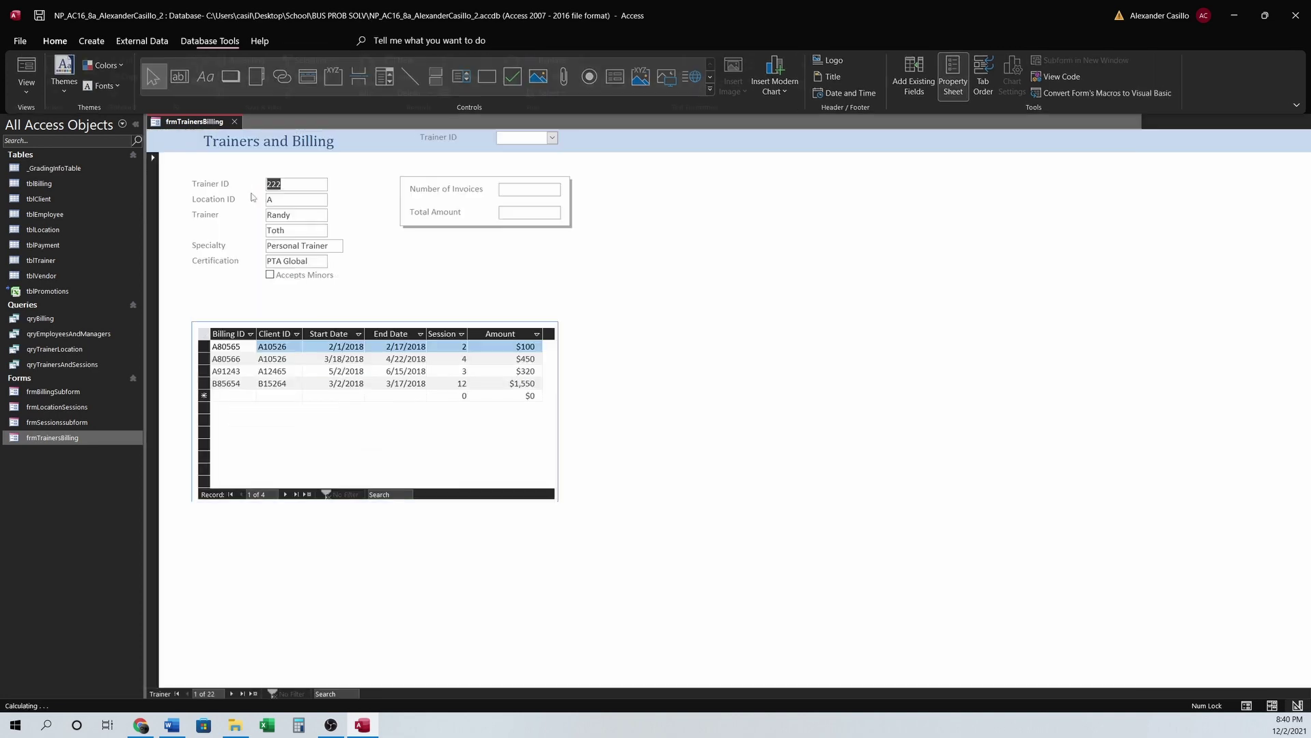
pyautogui.click(263, 316)
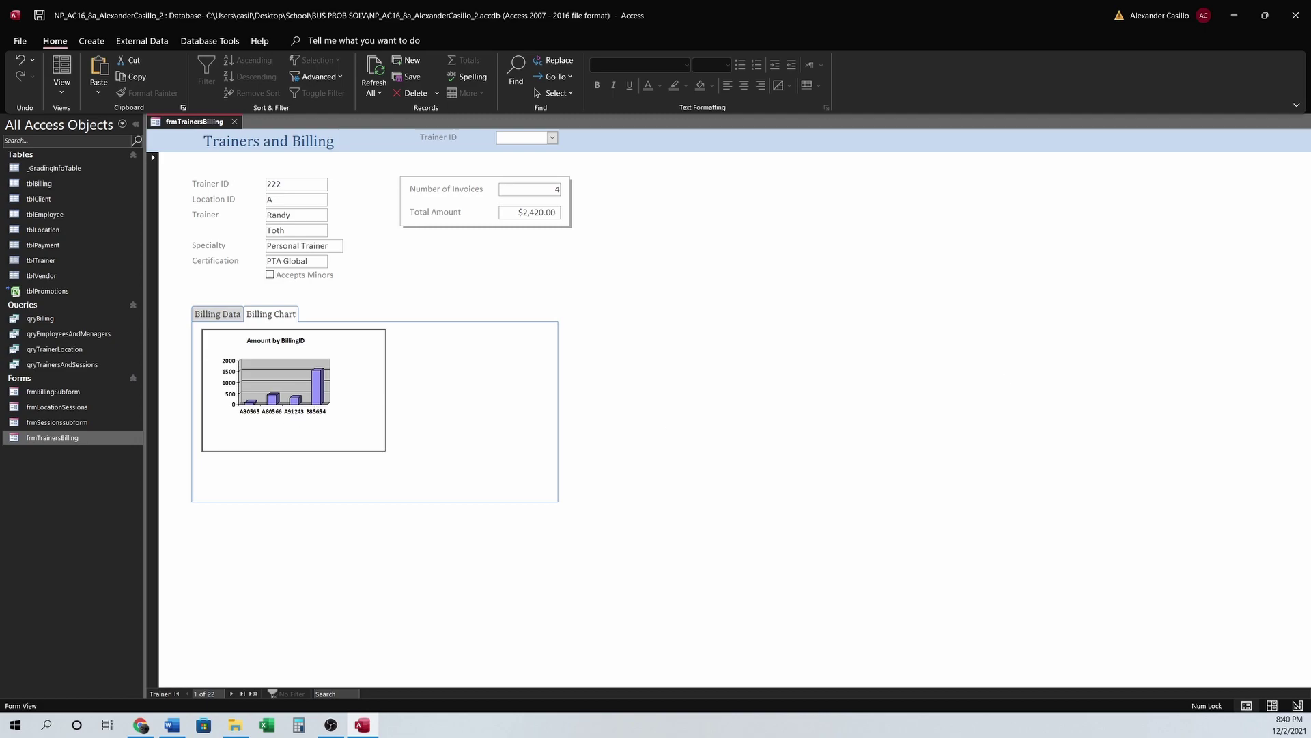
# - Switch to the Word instructions, compare the finished chart with the pictured Billing Chart page, and move the document window aside
pyautogui.hotkey('alt', 'Tab')
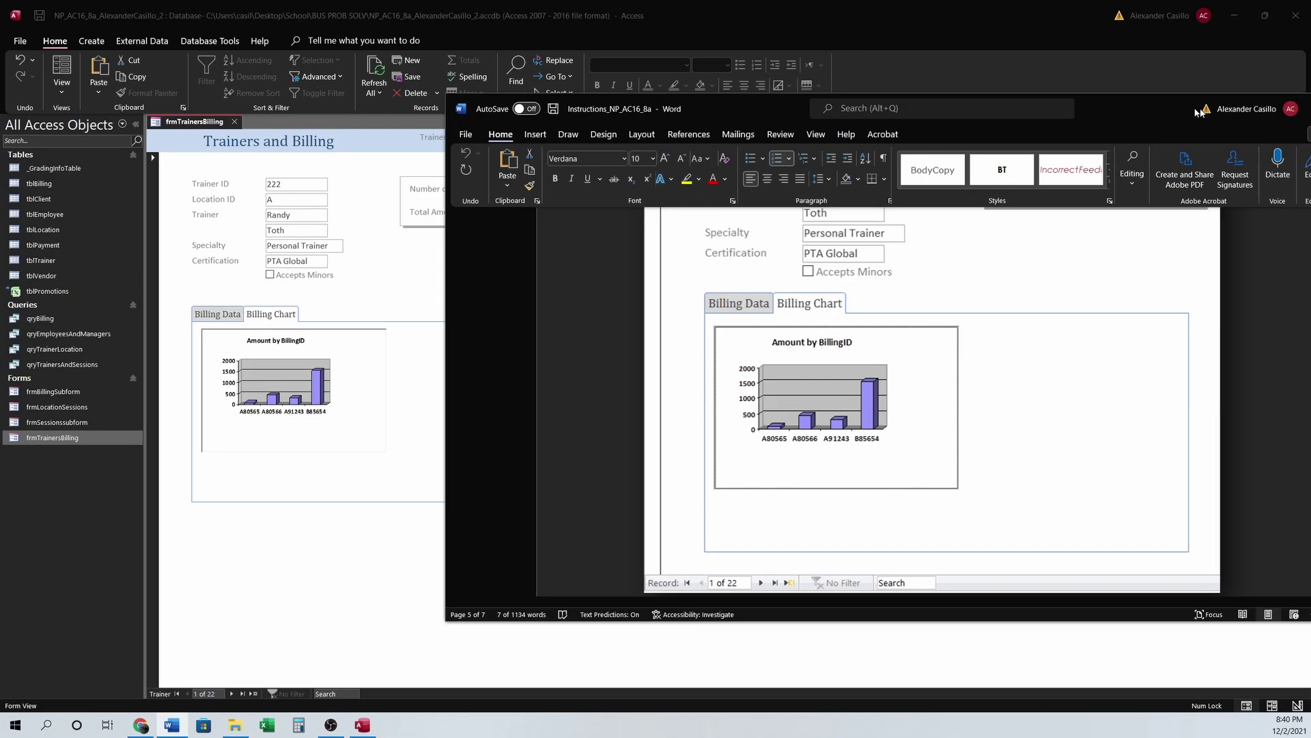
pyautogui.moveTo(1197, 113); pyautogui.dragTo(1134, 125)
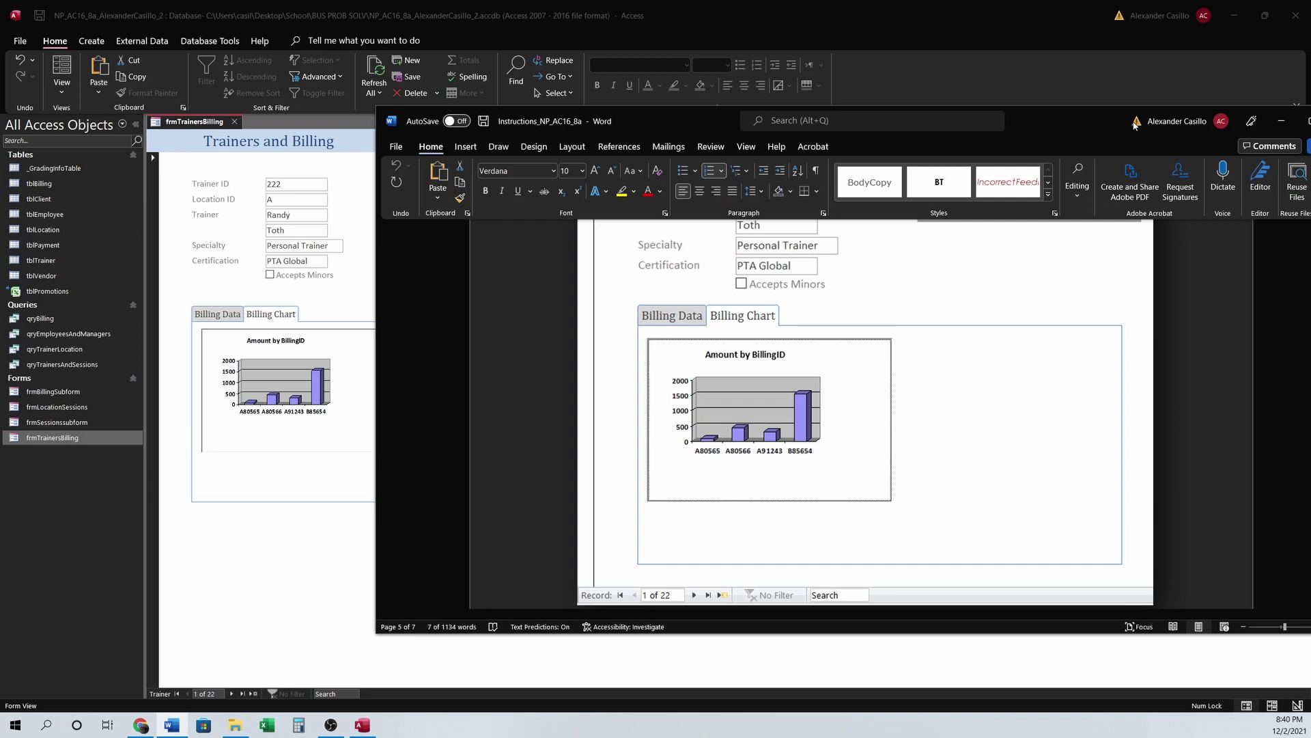
pyautogui.moveTo(1133, 125); pyautogui.dragTo(1310, 173)
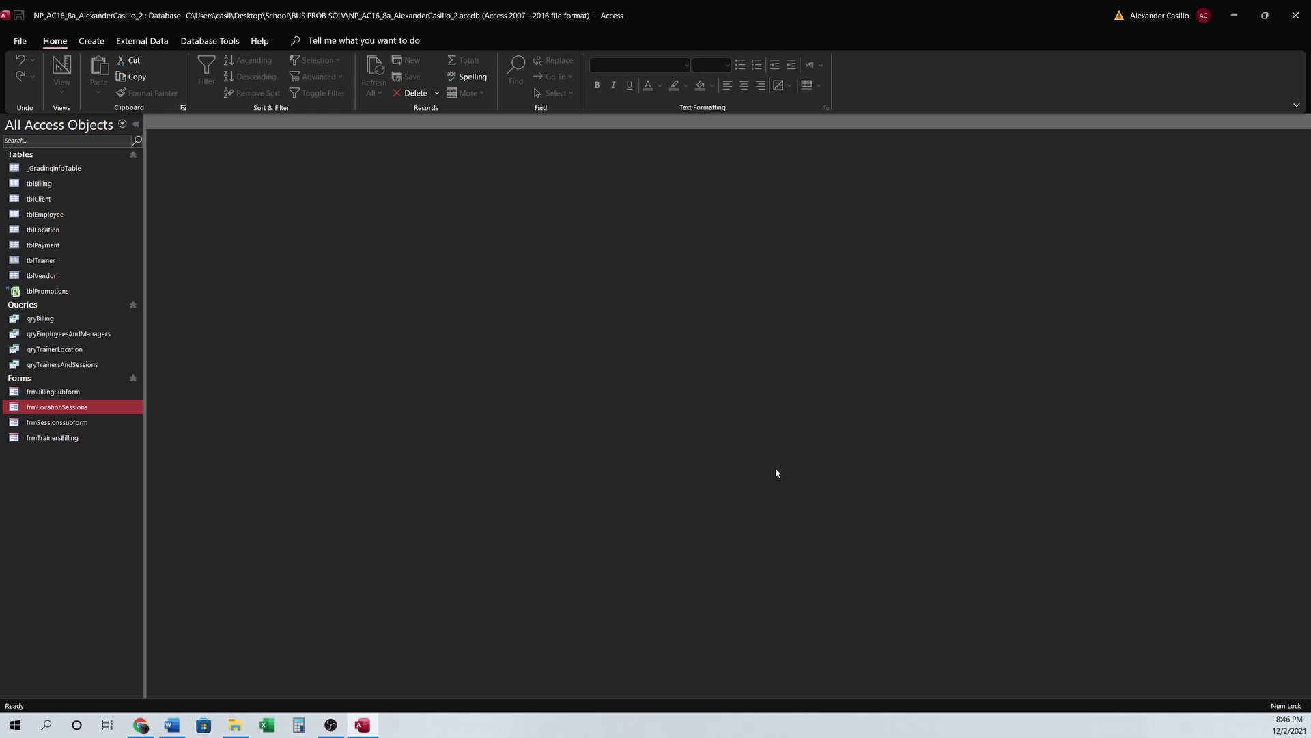
# - Open the frmLocationSessions form, check its Session Chart page, and switch the form to Design view
pyautogui.doubleClick(96, 407)
pyautogui.click(266, 299)
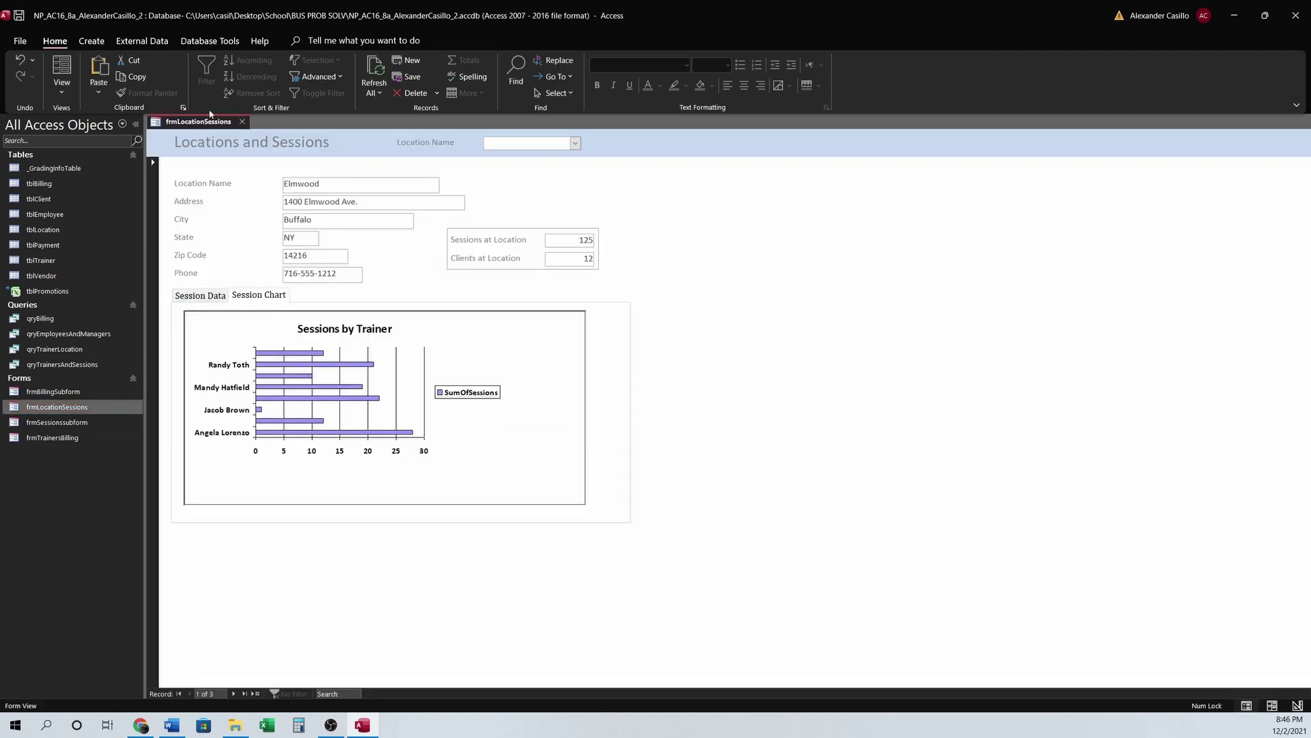
pyautogui.rightClick(205, 122)
pyautogui.click(260, 229)
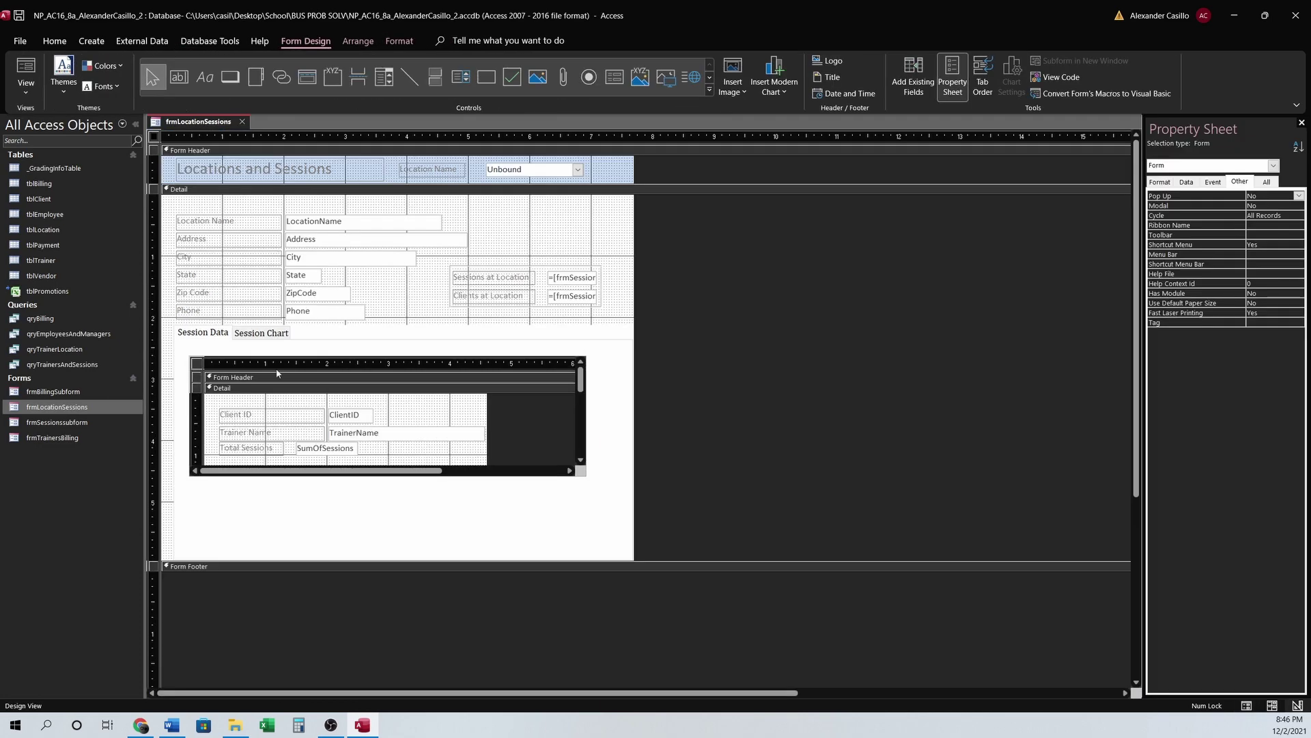
# - Open the Sessions by Trainer chart on the Session Chart page for editing and delete its SumOfSessions legend
pyautogui.click(260, 333)
pyautogui.click(394, 412)
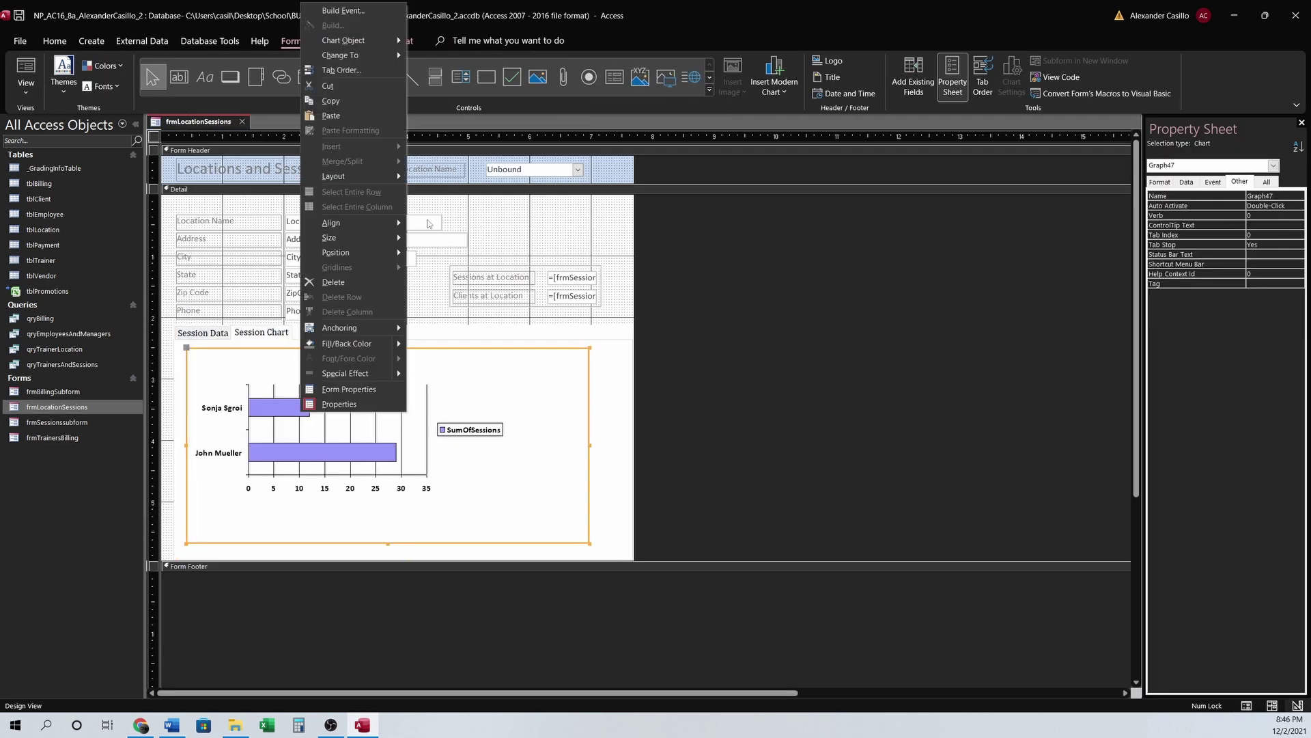
pyautogui.moveTo(396, 41)
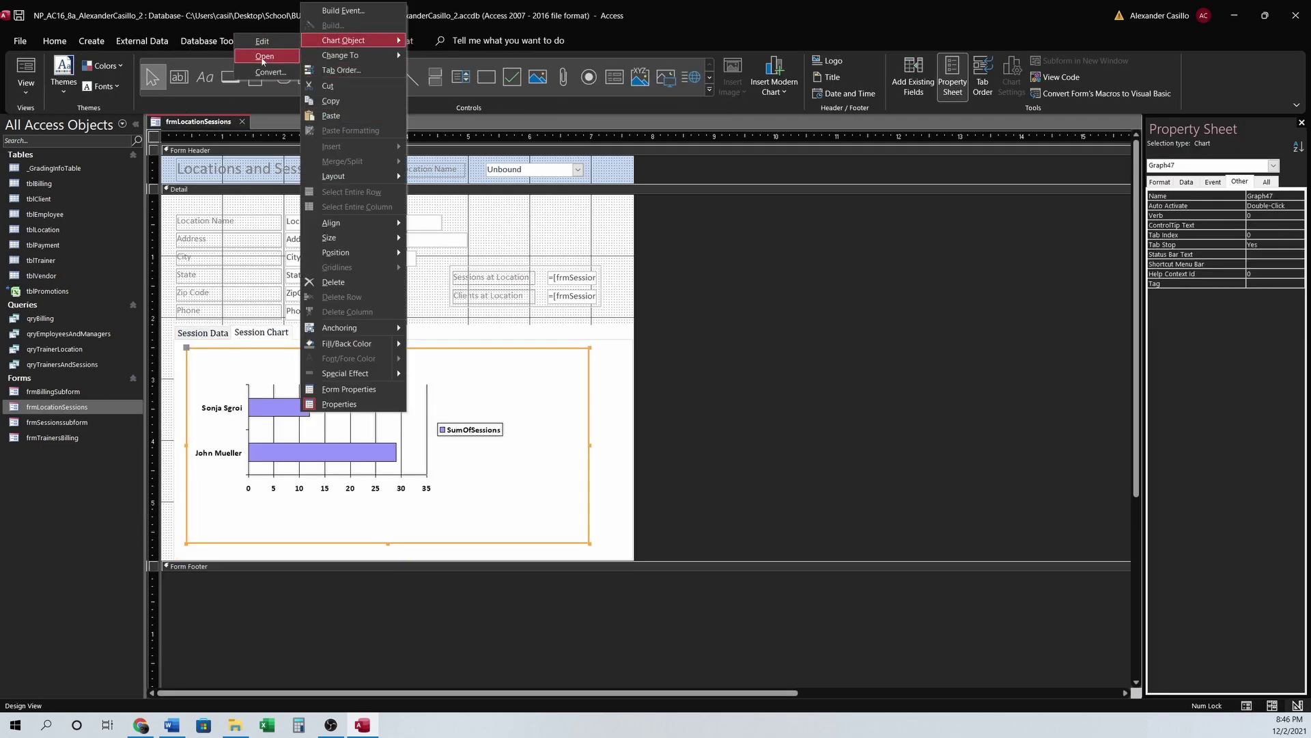
pyautogui.click(265, 56)
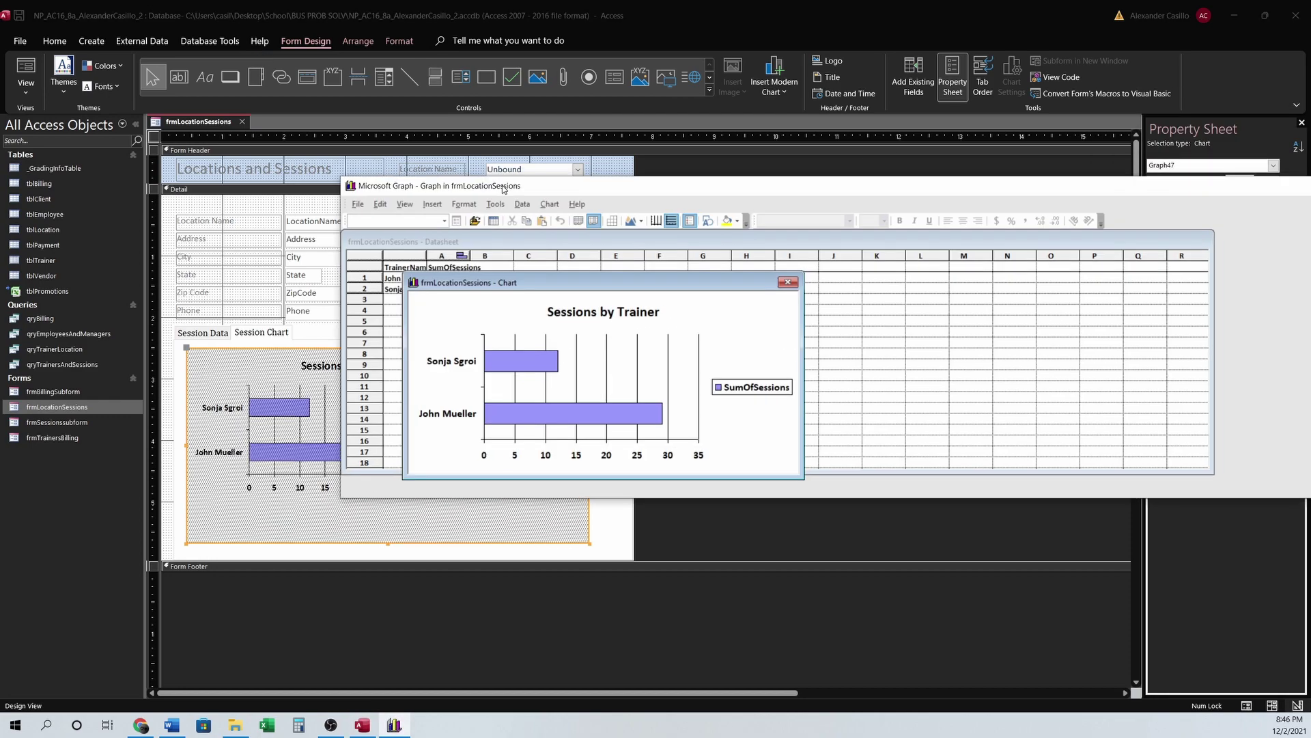
pyautogui.click(565, 396)
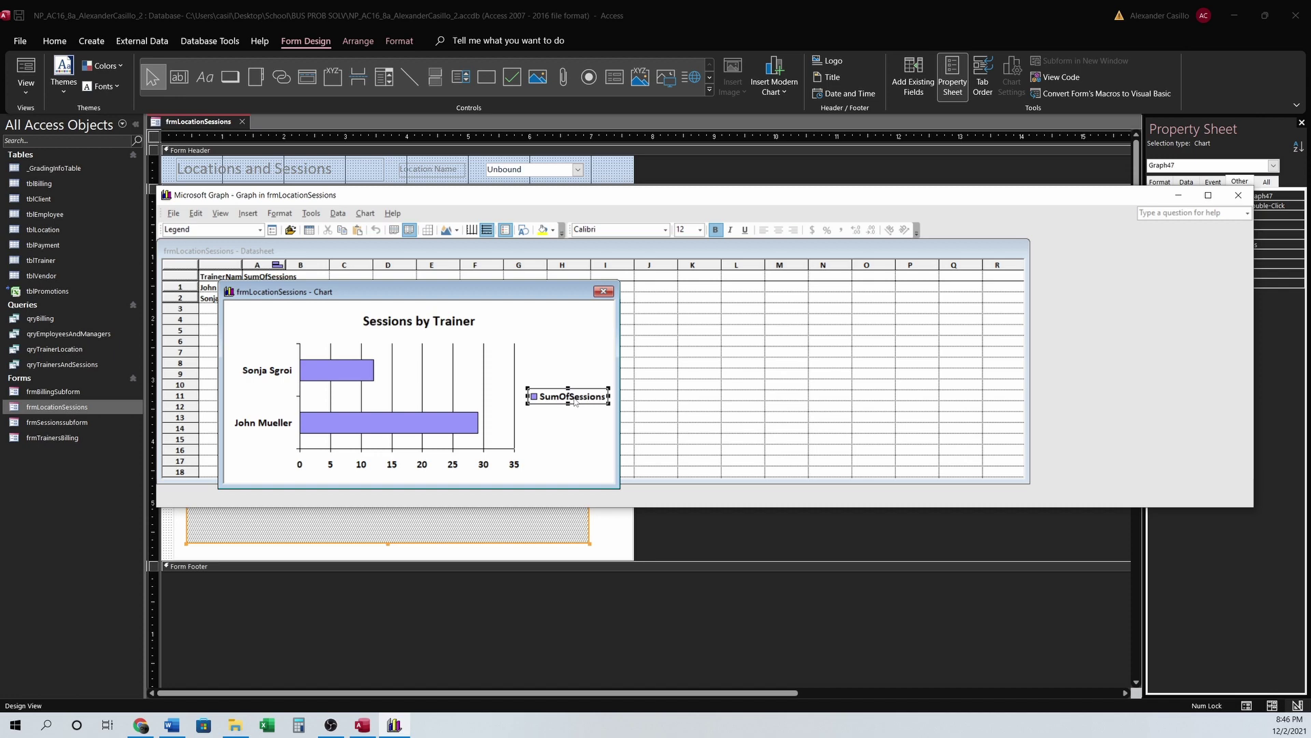
pyautogui.press('Delete')
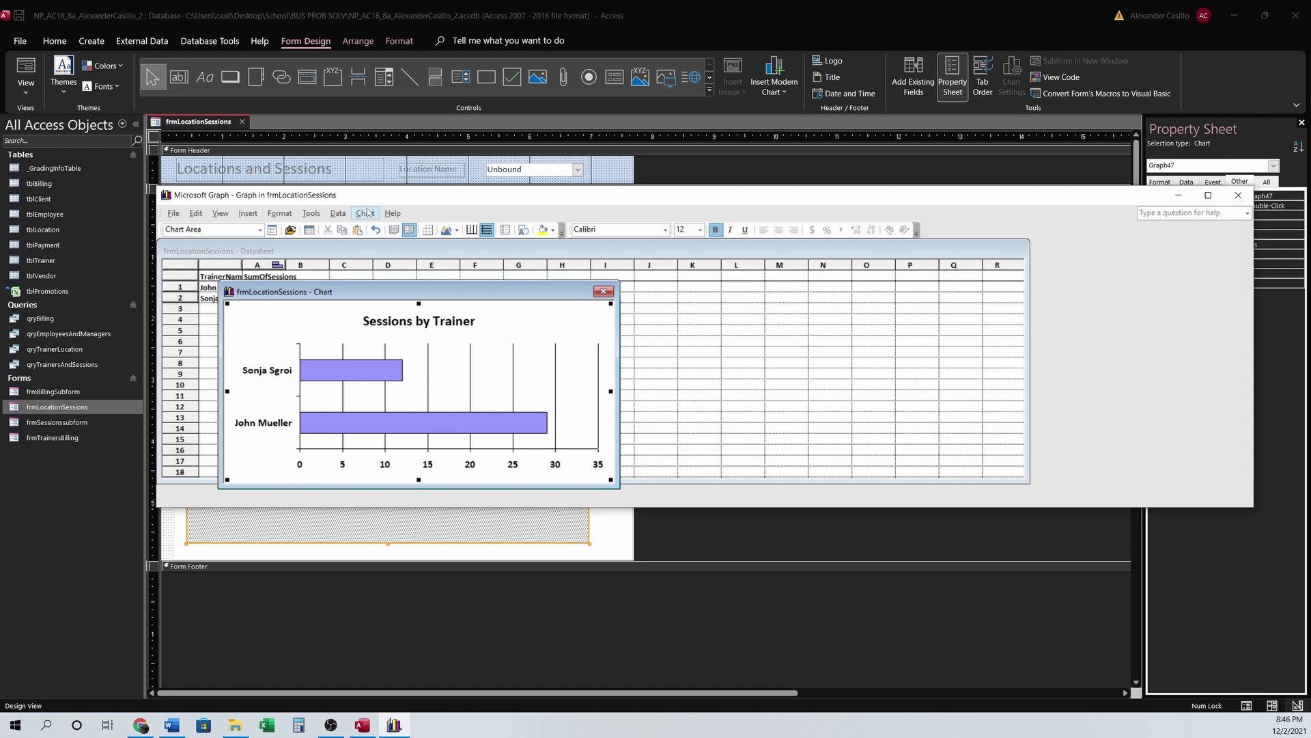
# - Change the Sessions by Trainer chart to a column chart and fill the SumOfSessions data series with lime green
pyautogui.click(457, 231)
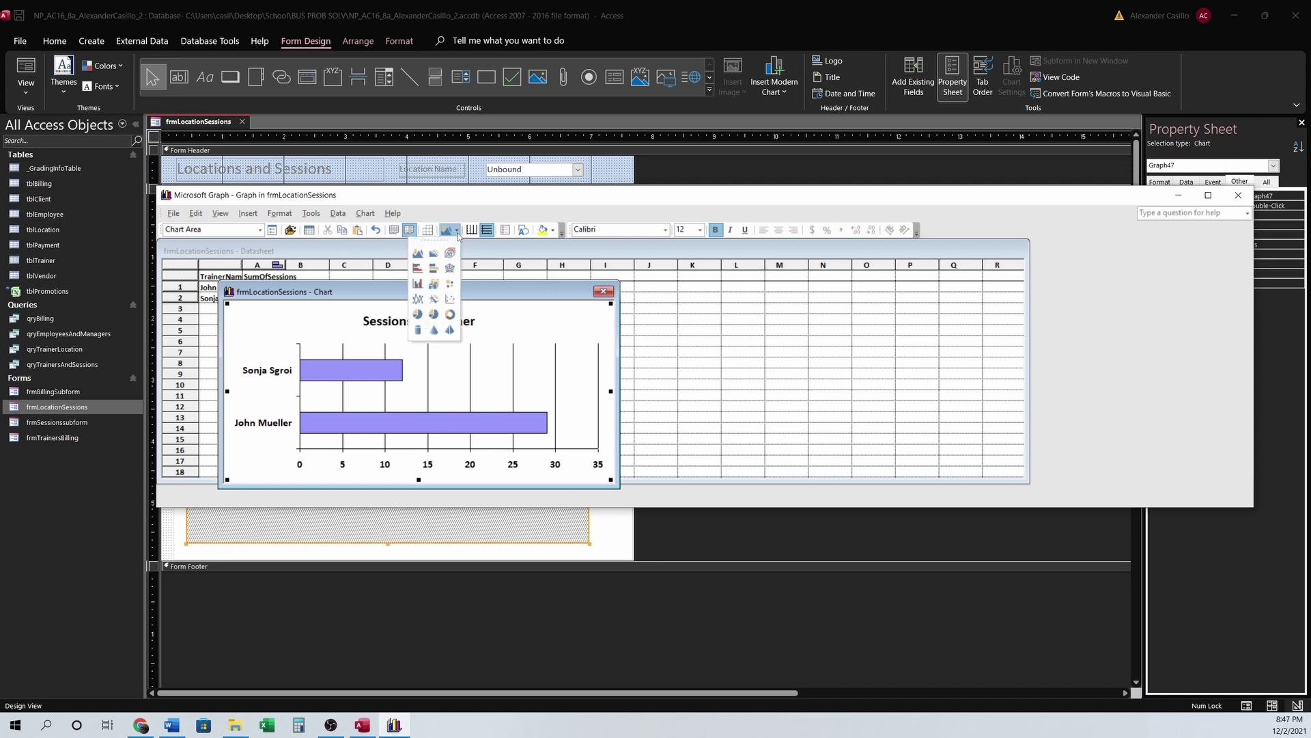
pyautogui.click(418, 284)
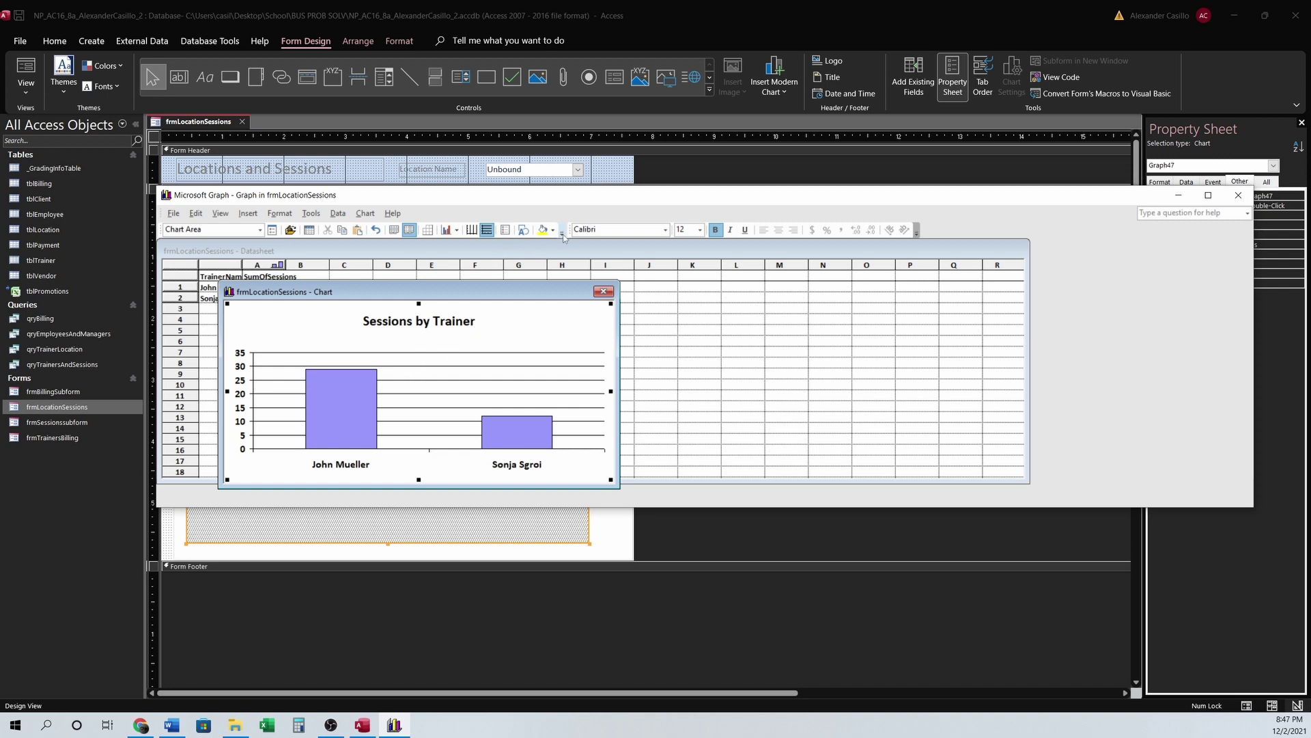
pyautogui.click(344, 426)
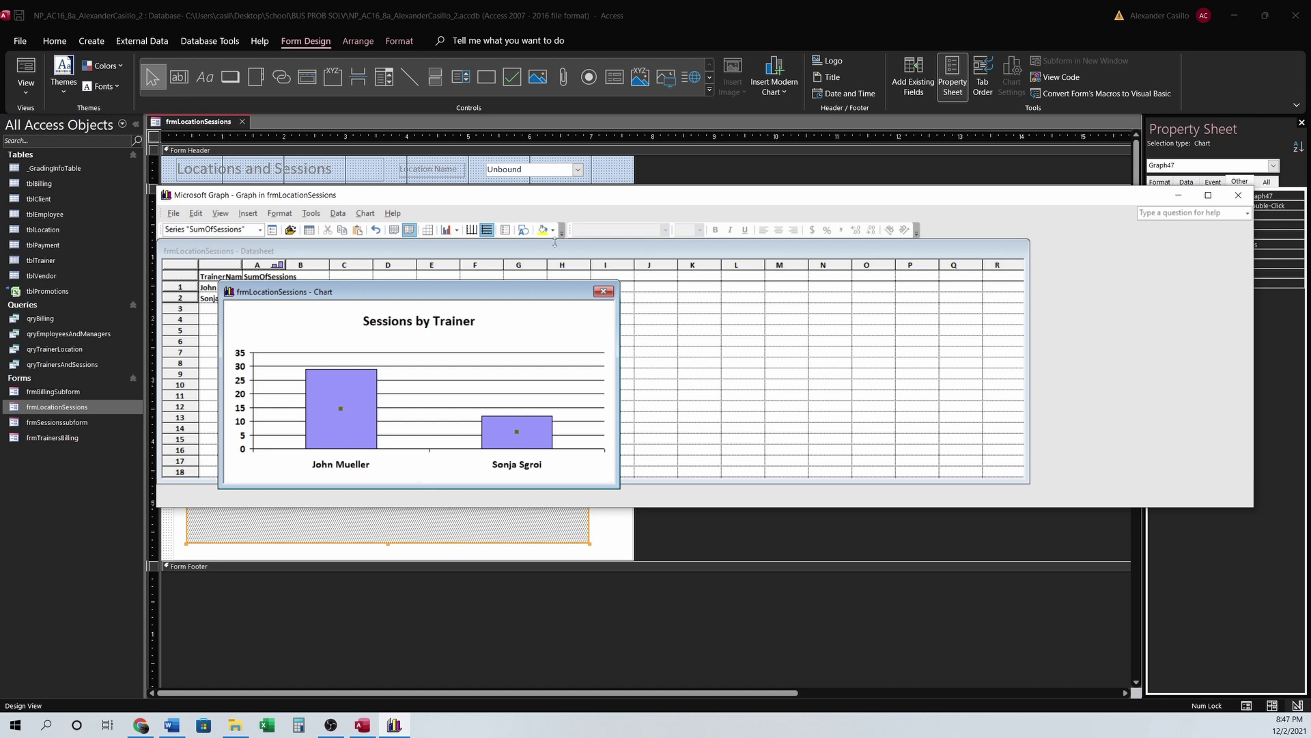
pyautogui.rightClick(345, 407)
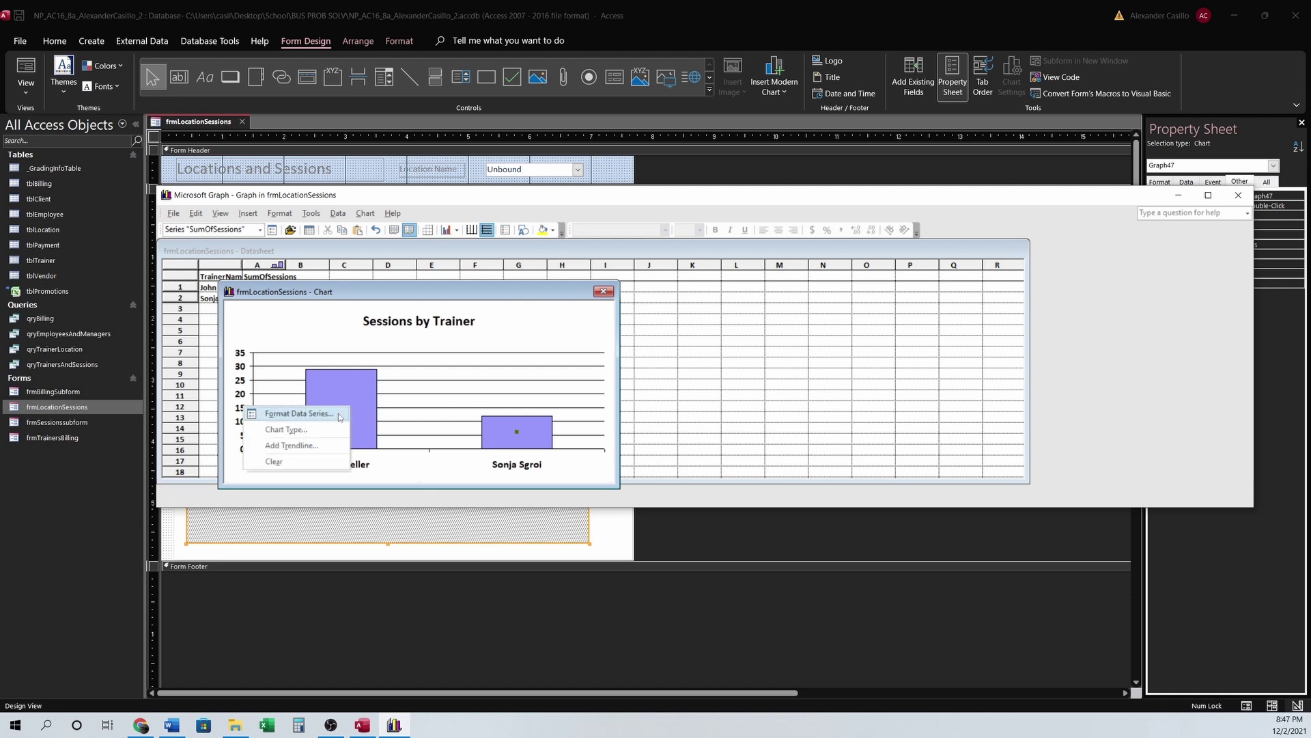
pyautogui.click(321, 414)
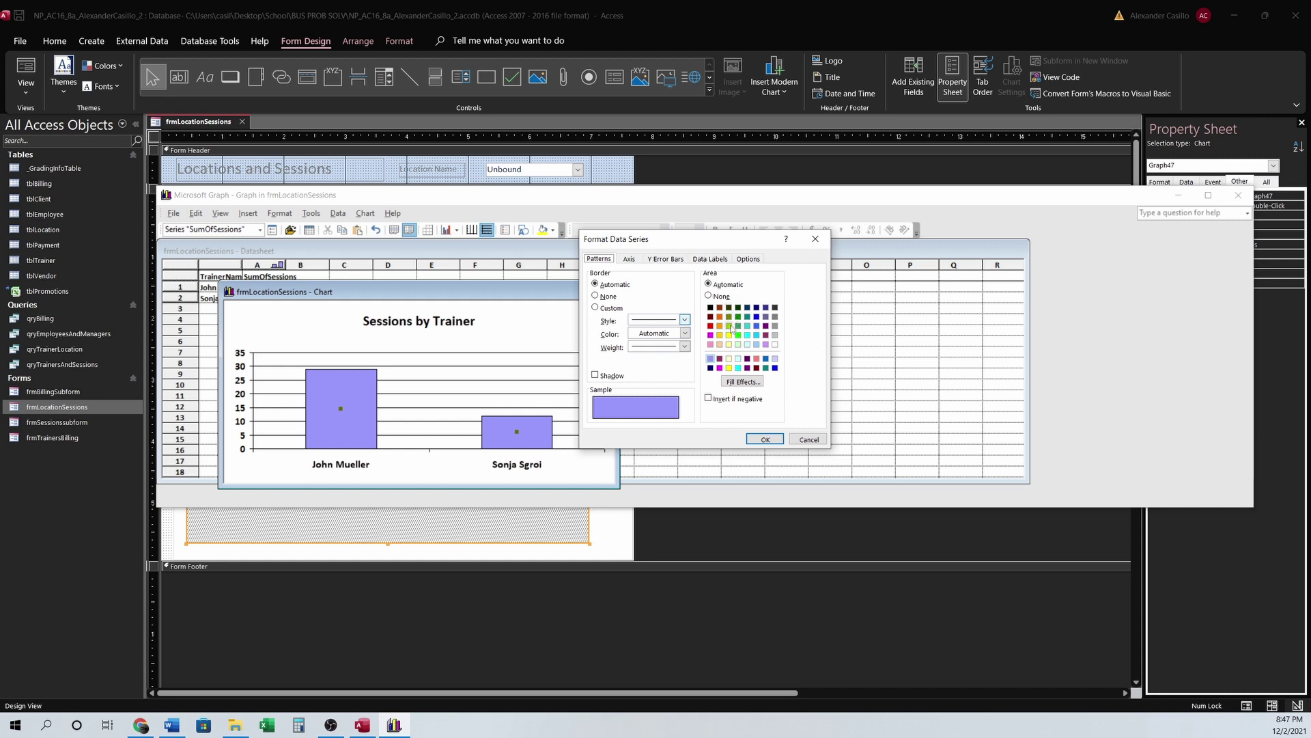
pyautogui.click(729, 326)
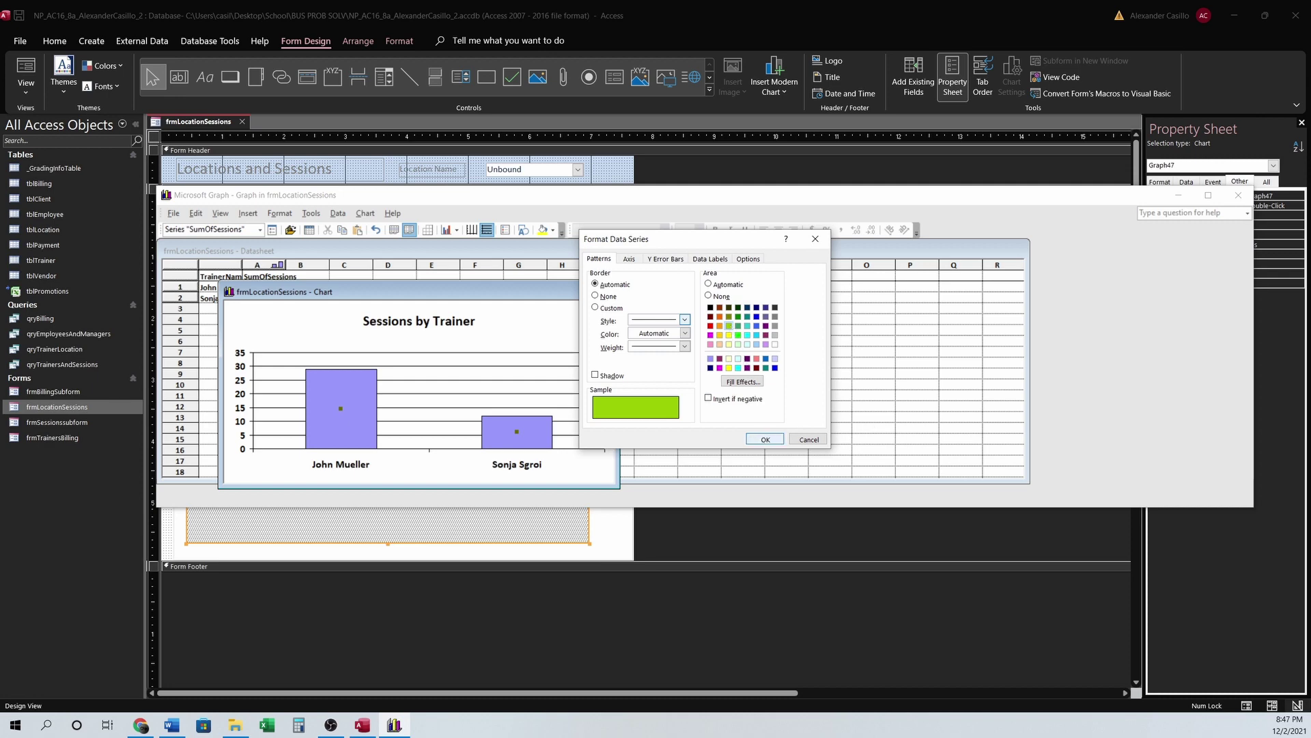
pyautogui.click(766, 439)
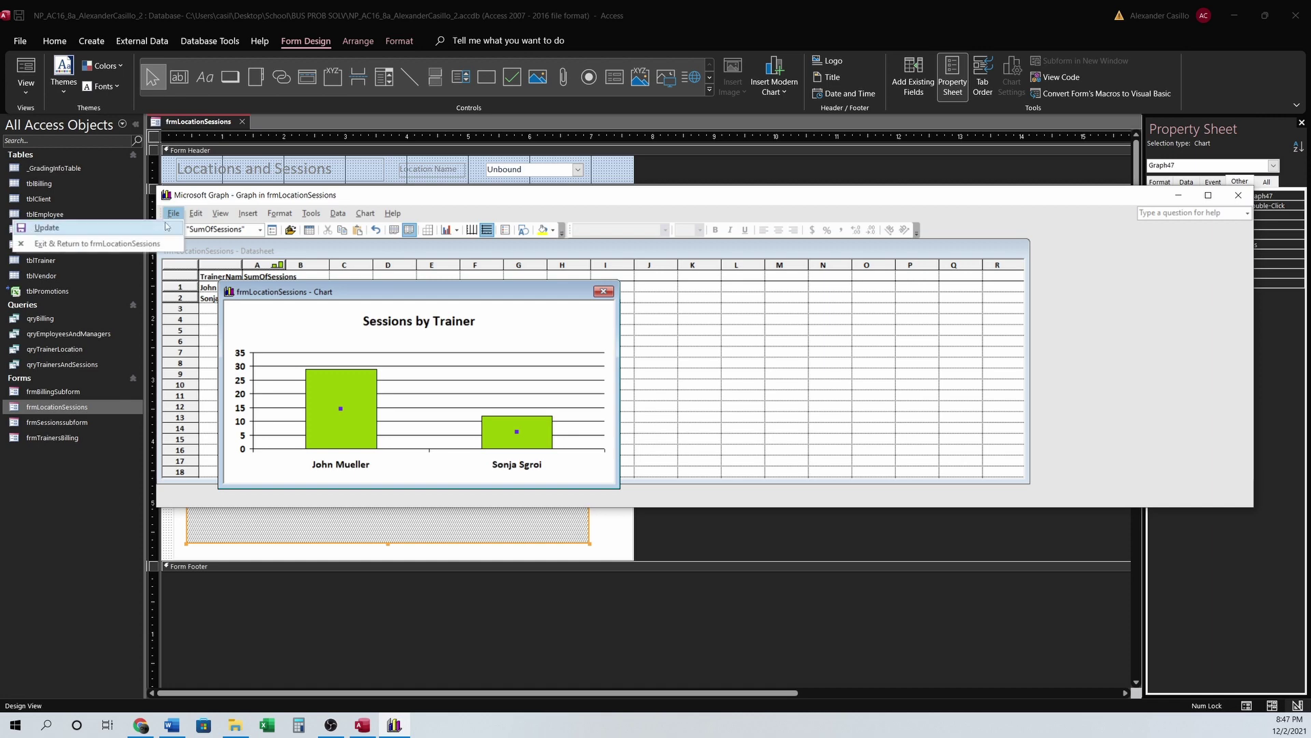
# - Close the chart editor and view the Session Chart page of frmLocationSessions in Form view
pyautogui.click(1238, 196)
pyautogui.rightClick(188, 124)
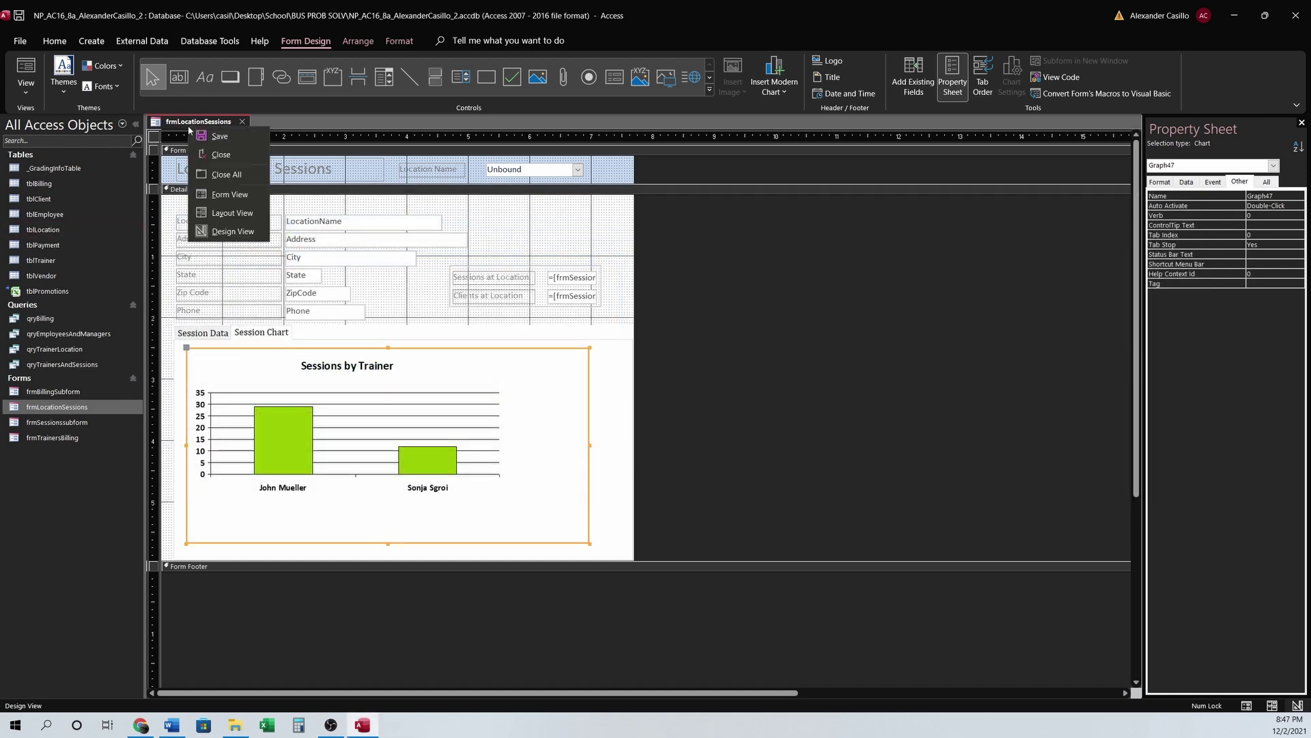
pyautogui.click(241, 196)
pyautogui.click(250, 299)
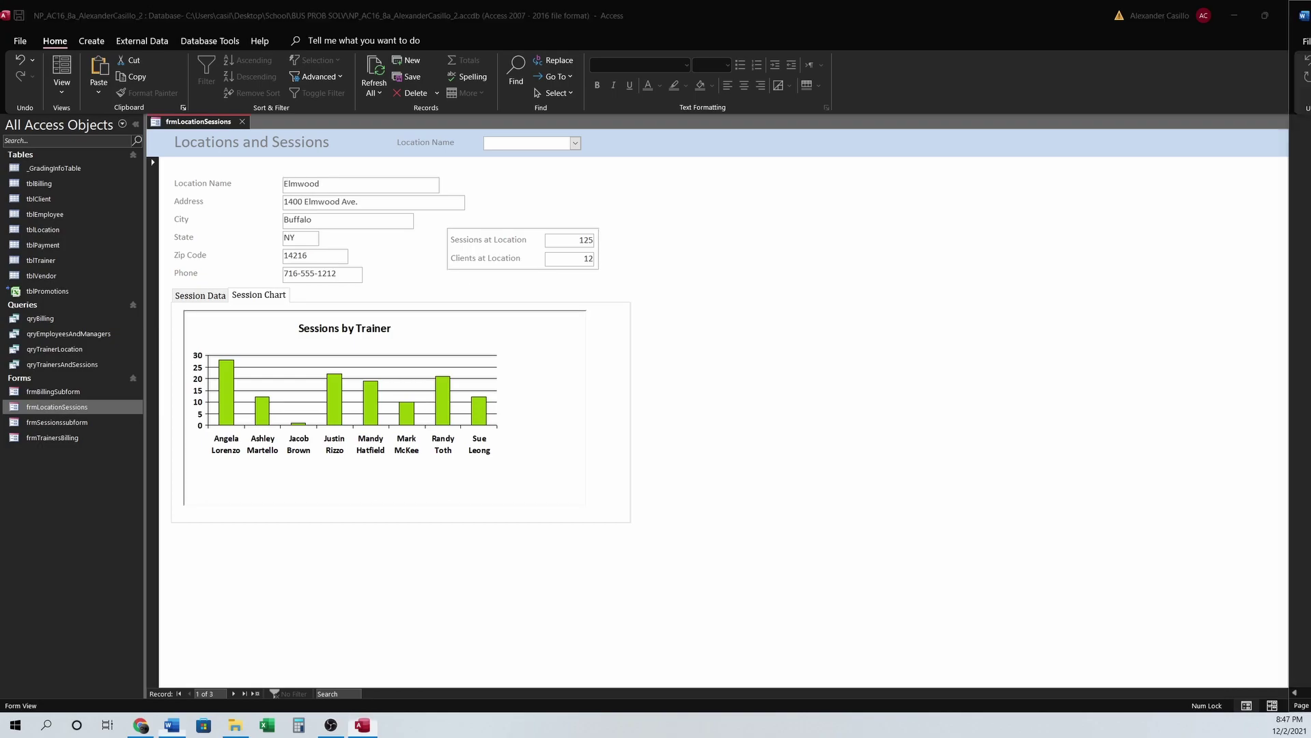
# - Switch to the Word instructions, compare the chart with the pictured Session Chart page, and read the steps that follow
pyautogui.hotkey('alt', 'Tab')
pyautogui.moveTo(1251, 87); pyautogui.dragTo(1184, 92)
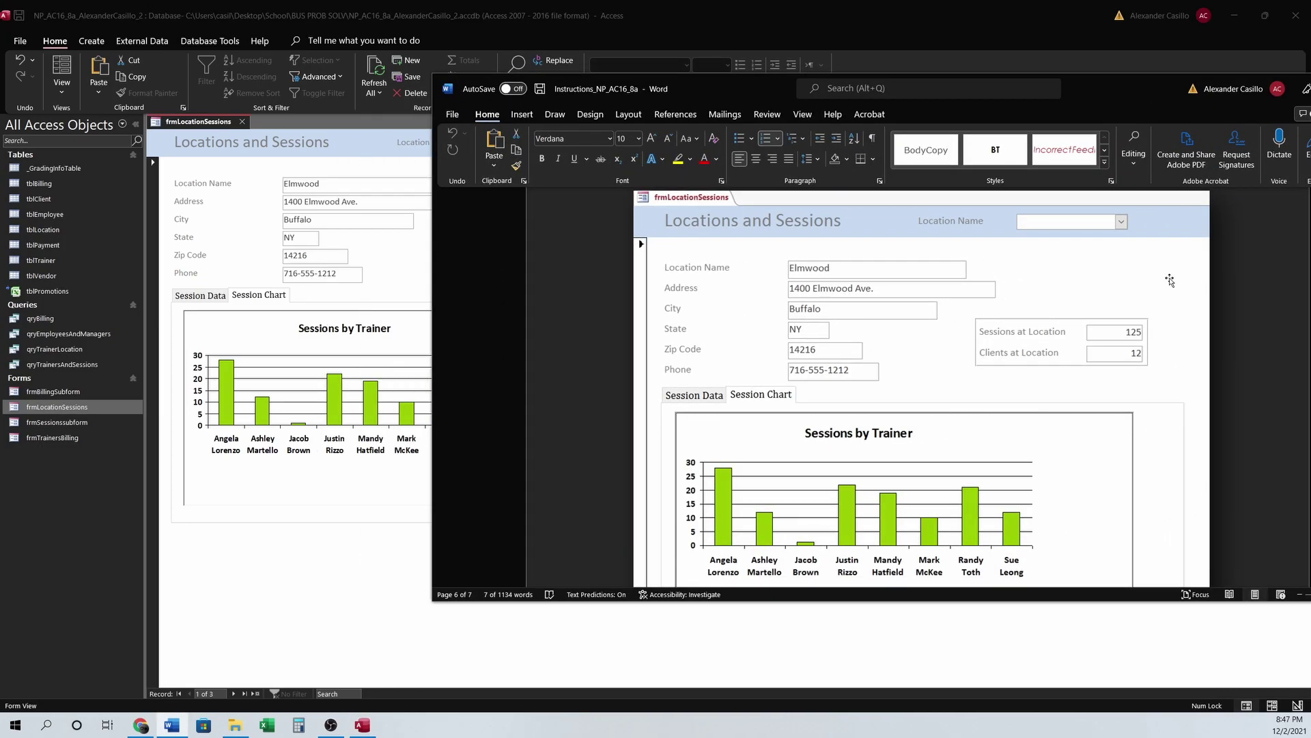
pyautogui.scroll(-3, 922, 382)
pyautogui.moveTo(431, 410); pyautogui.dragTo(663, 411)
pyautogui.scroll(-3, 968, 305)
pyautogui.scroll(2, 913, 387)
pyautogui.scroll(2, 913, 388)
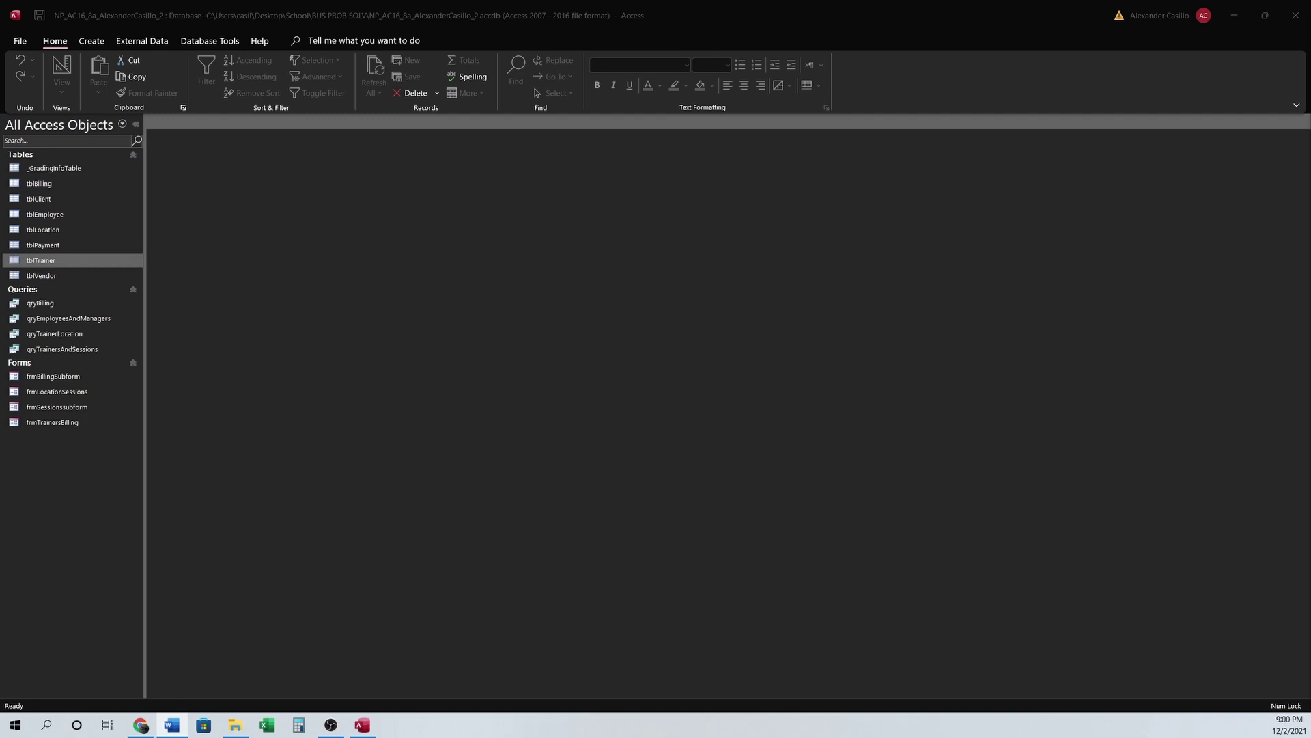
# - Open the Support_NP_AC16_8a_Referral database from the BUS PROB SOLV folder in File Explorer
pyautogui.press('super+e')
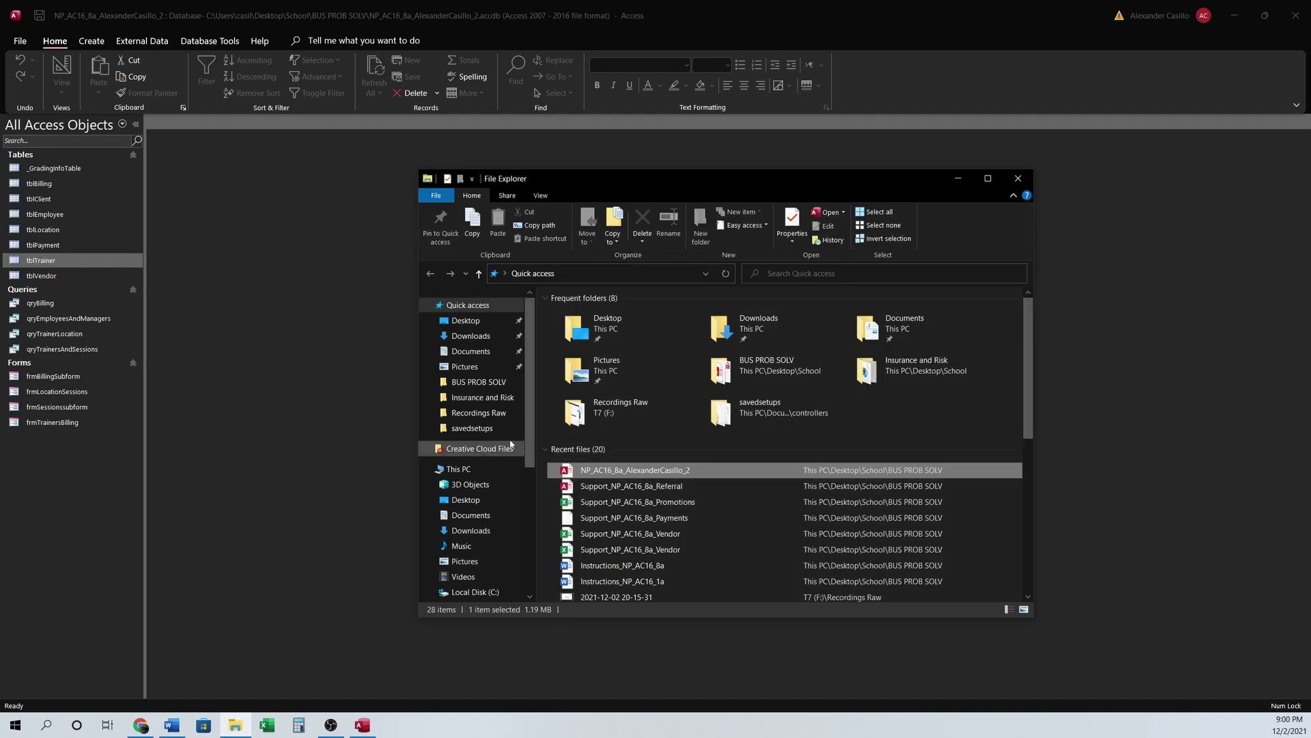
pyautogui.click(476, 386)
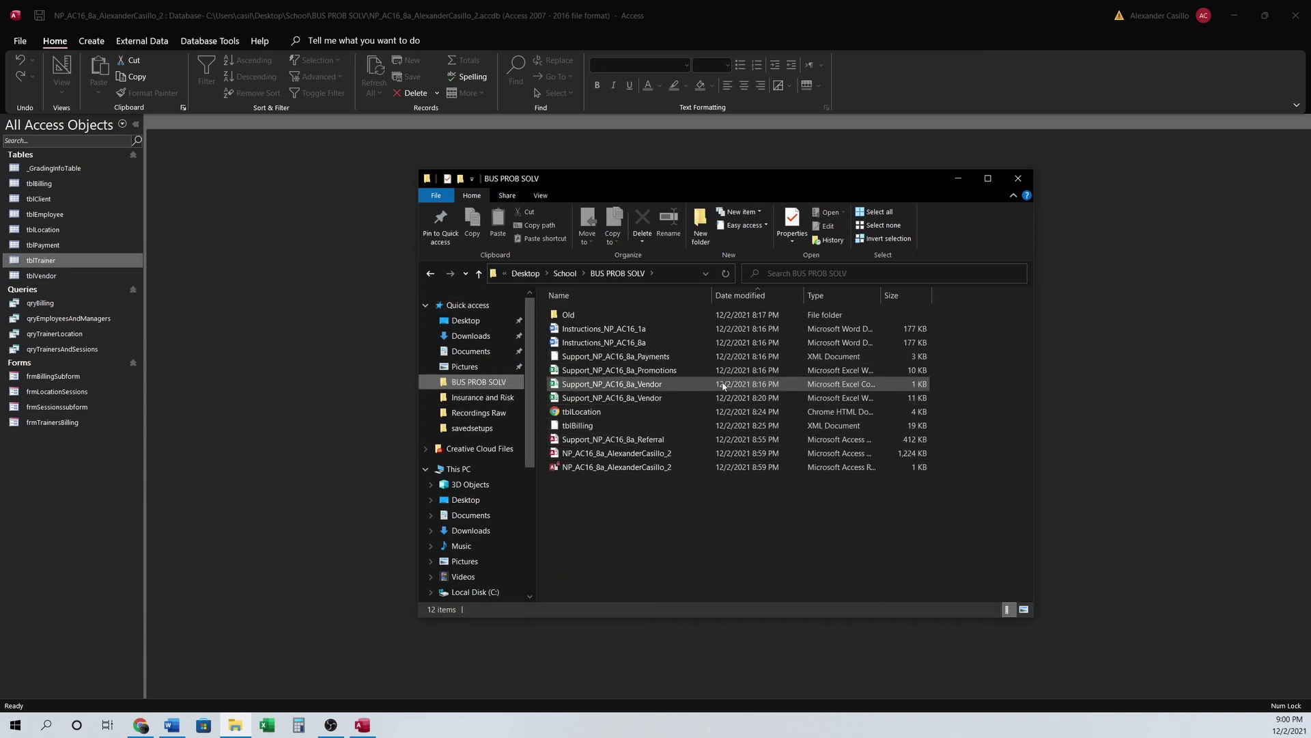
pyautogui.doubleClick(633, 440)
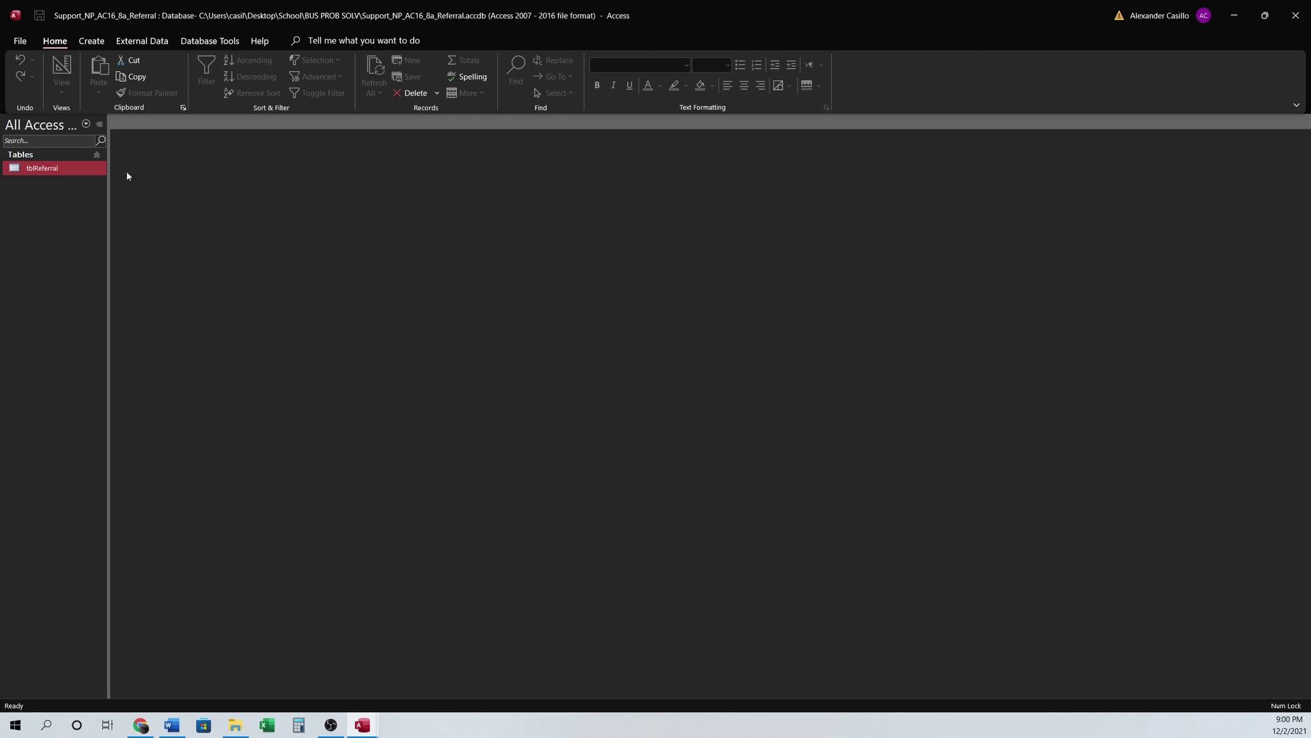
# - Save the referral database as an application part template named "Referral" with the description "New Referral"
pyautogui.click(20, 41)
pyautogui.click(41, 200)
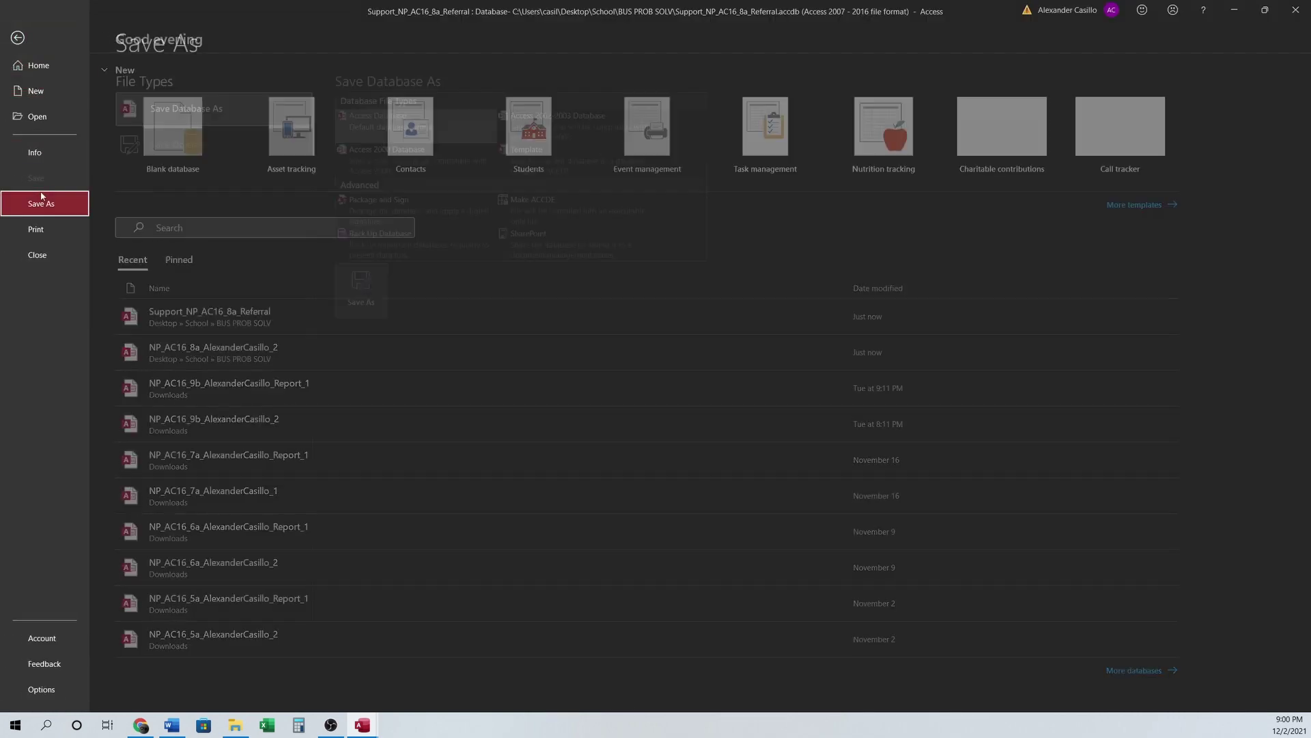
pyautogui.click(539, 161)
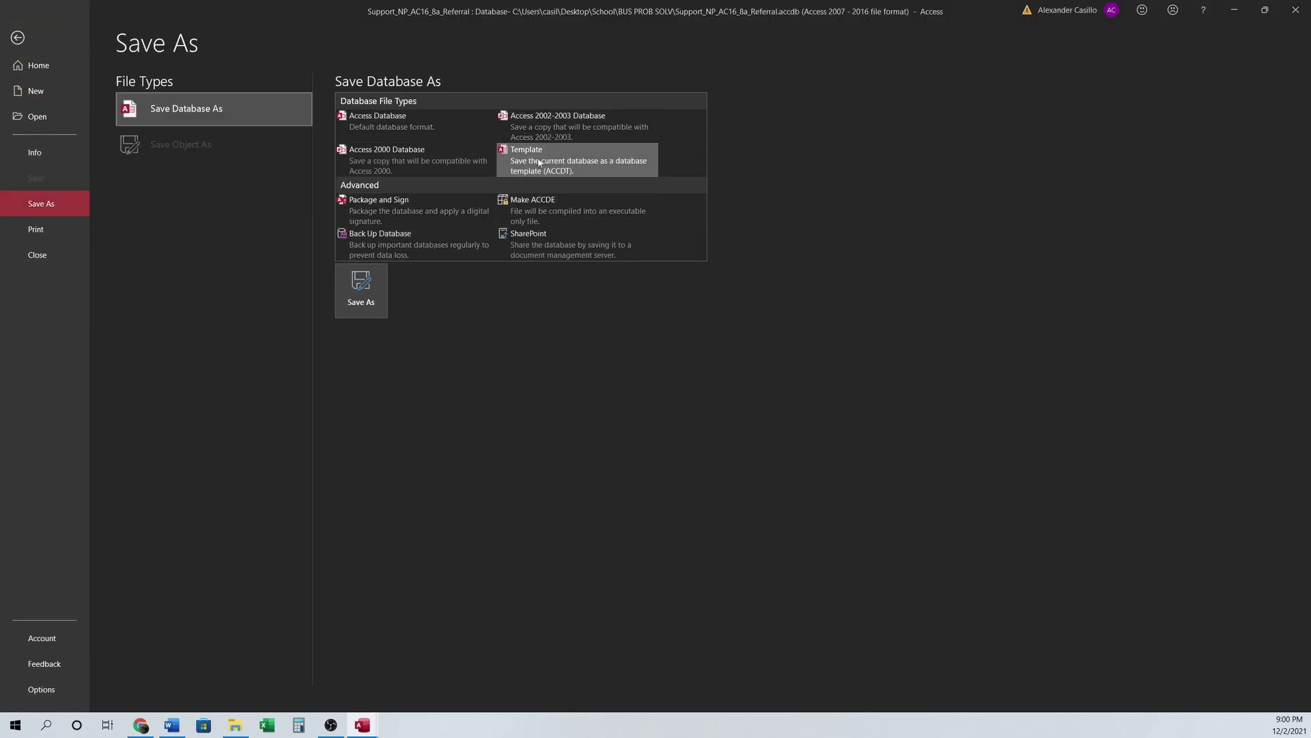
pyautogui.click(361, 288)
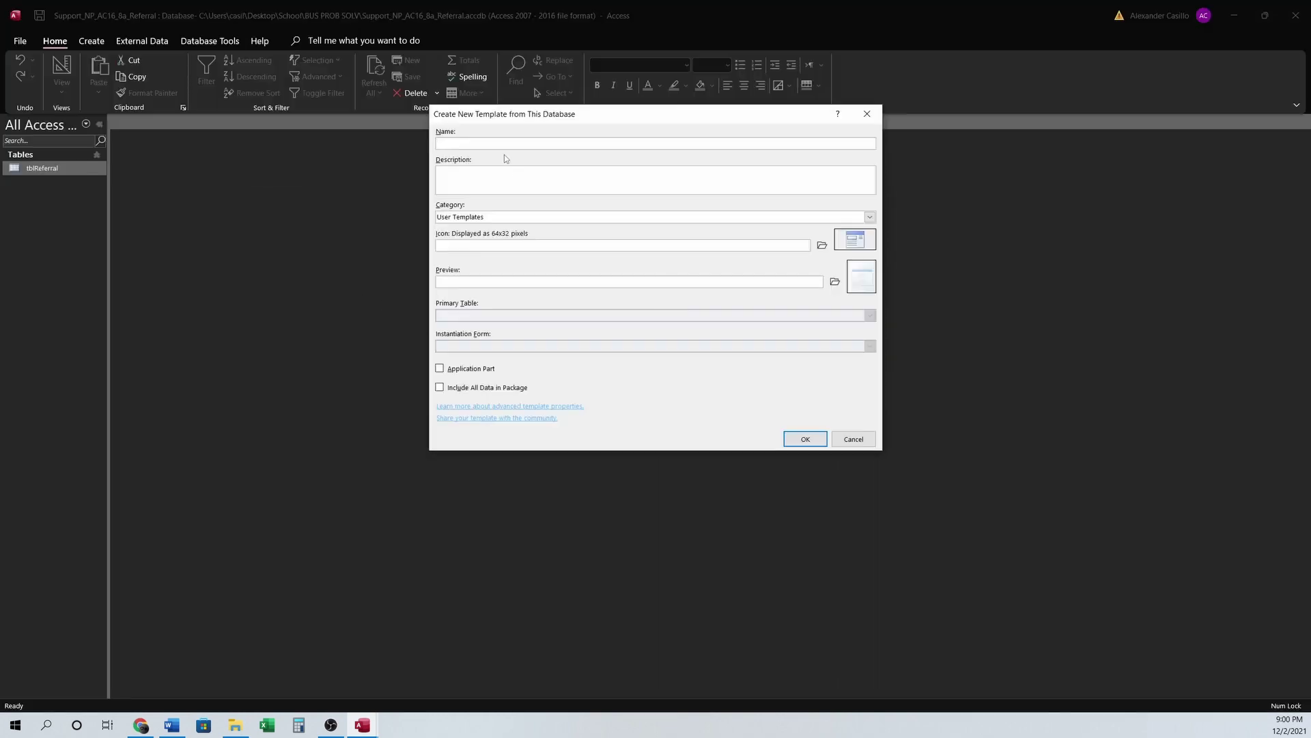
pyautogui.write('Referral')
pyautogui.click(507, 181)
pyautogui.write('New Referral')
pyautogui.click(459, 369)
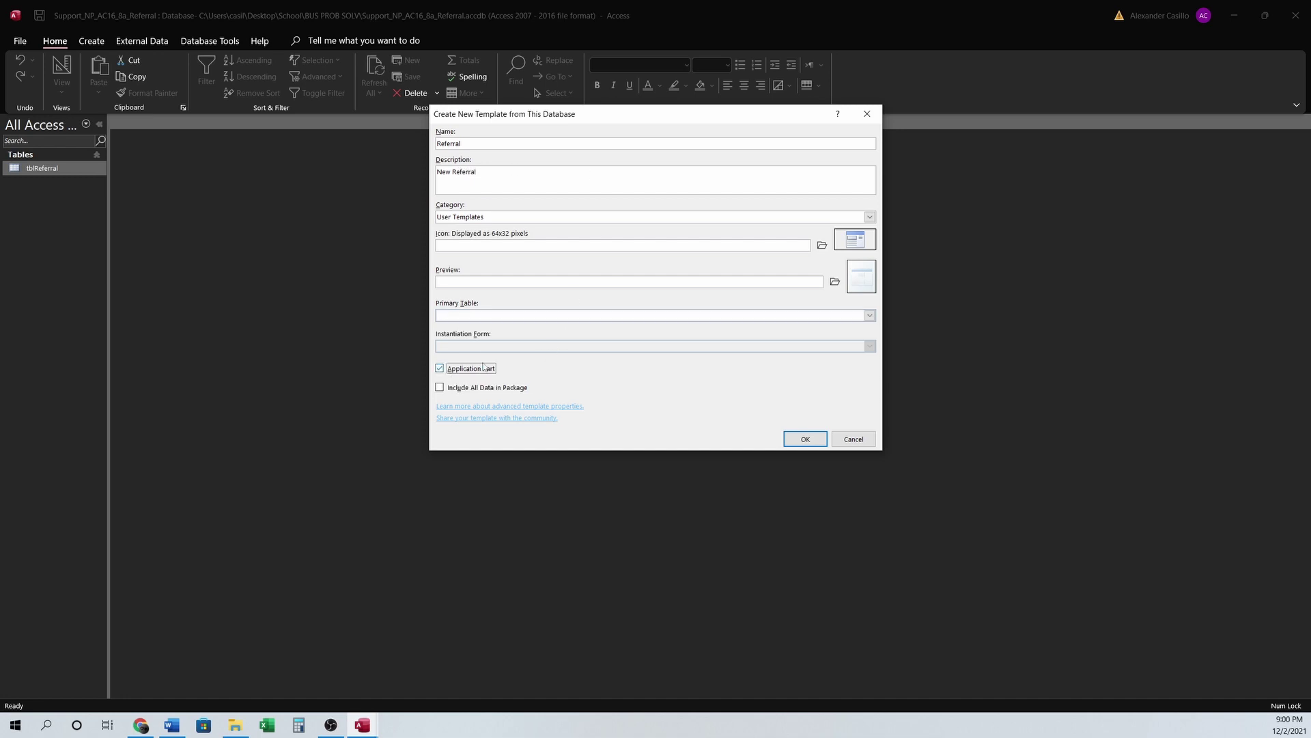
pyautogui.click(805, 438)
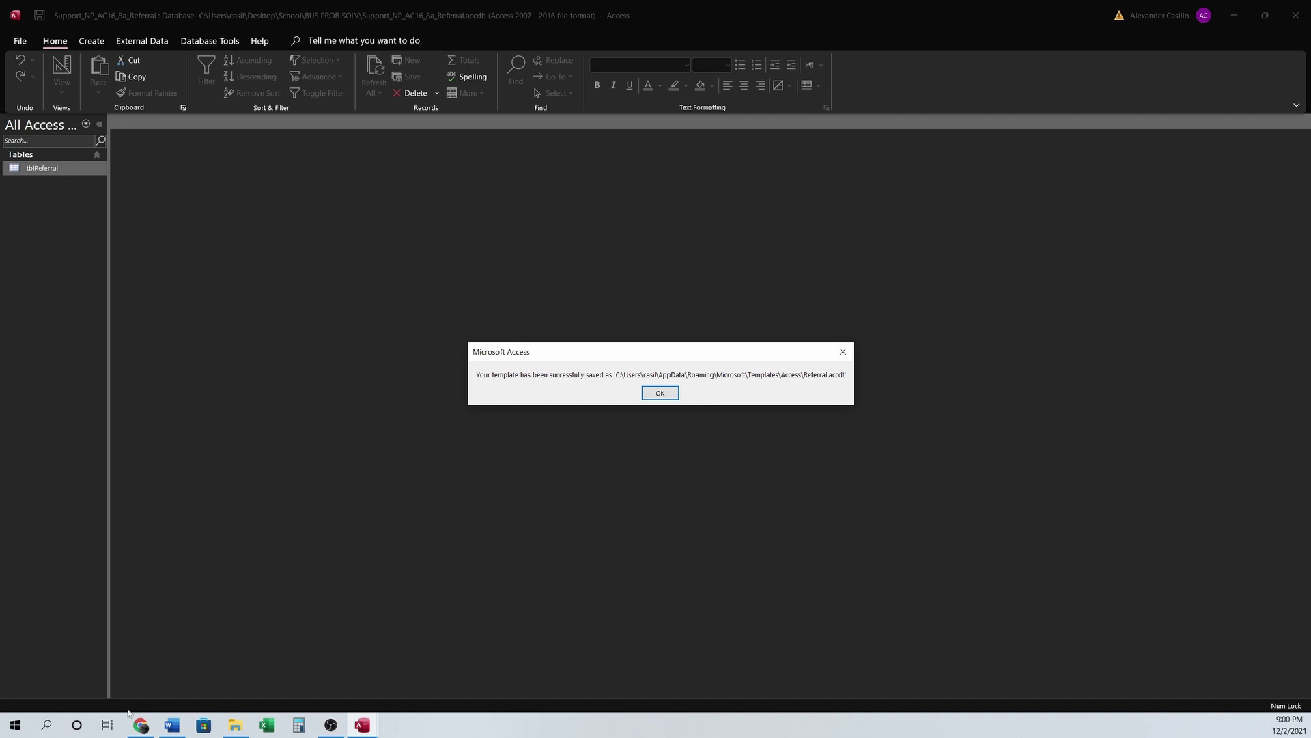
# - Close the File Explorer window, dismiss the template confirmation, and return to the NP_AC16_8a assignment database
pyautogui.click(235, 725)
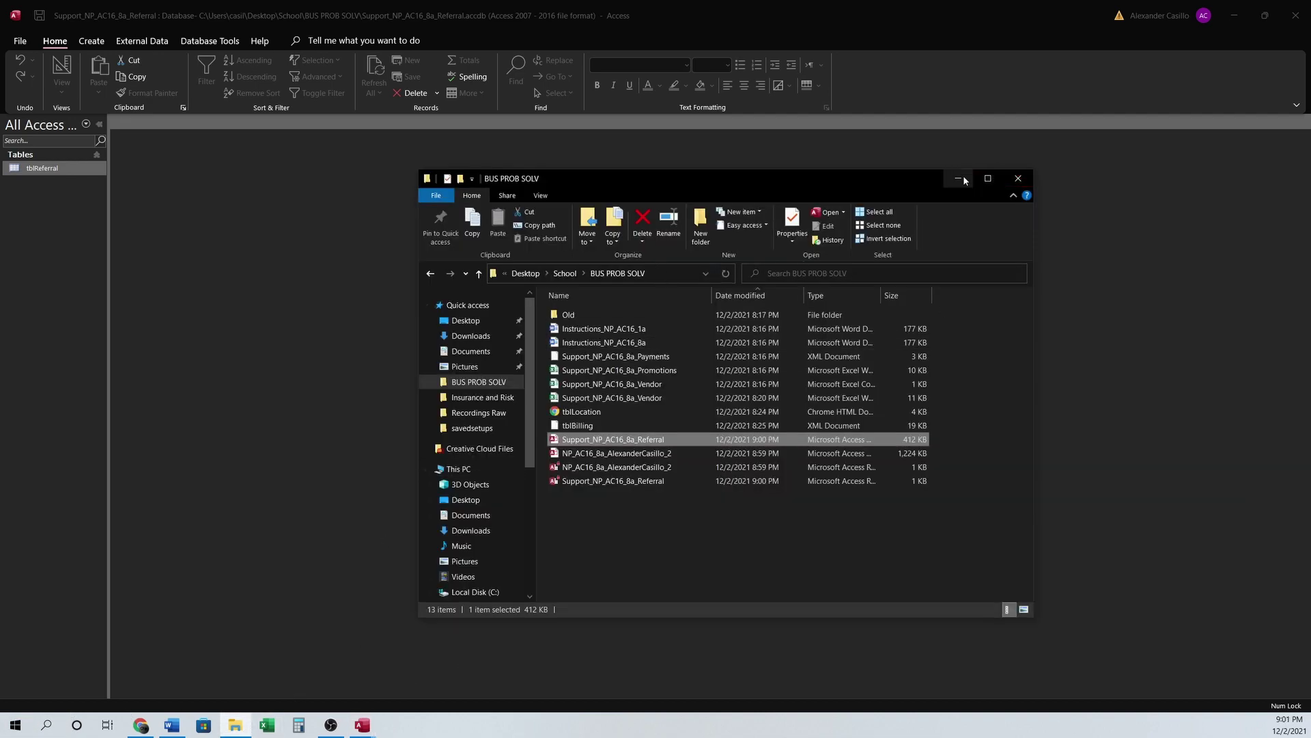
pyautogui.click(1018, 177)
pyautogui.click(659, 393)
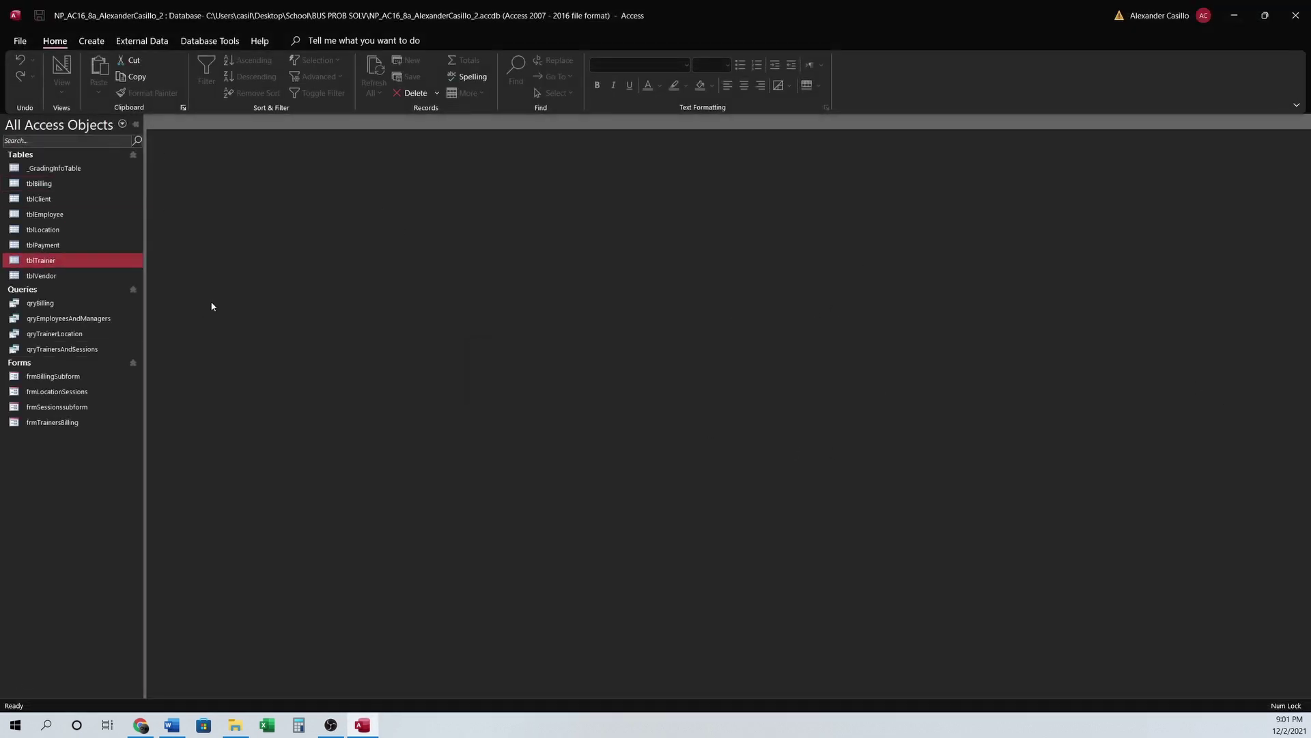
# - Add the Referral user template to the assignment database as an application part with no relationship
pyautogui.click(93, 42)
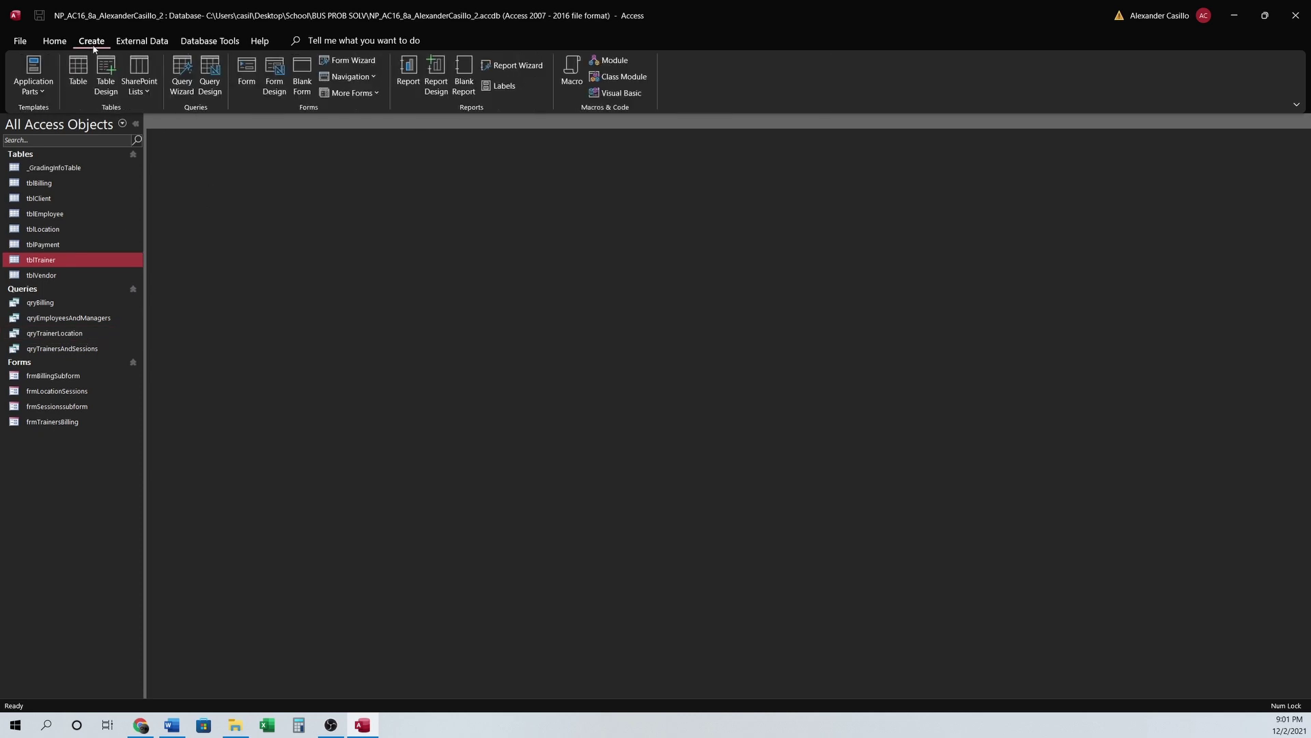
pyautogui.click(13, 89)
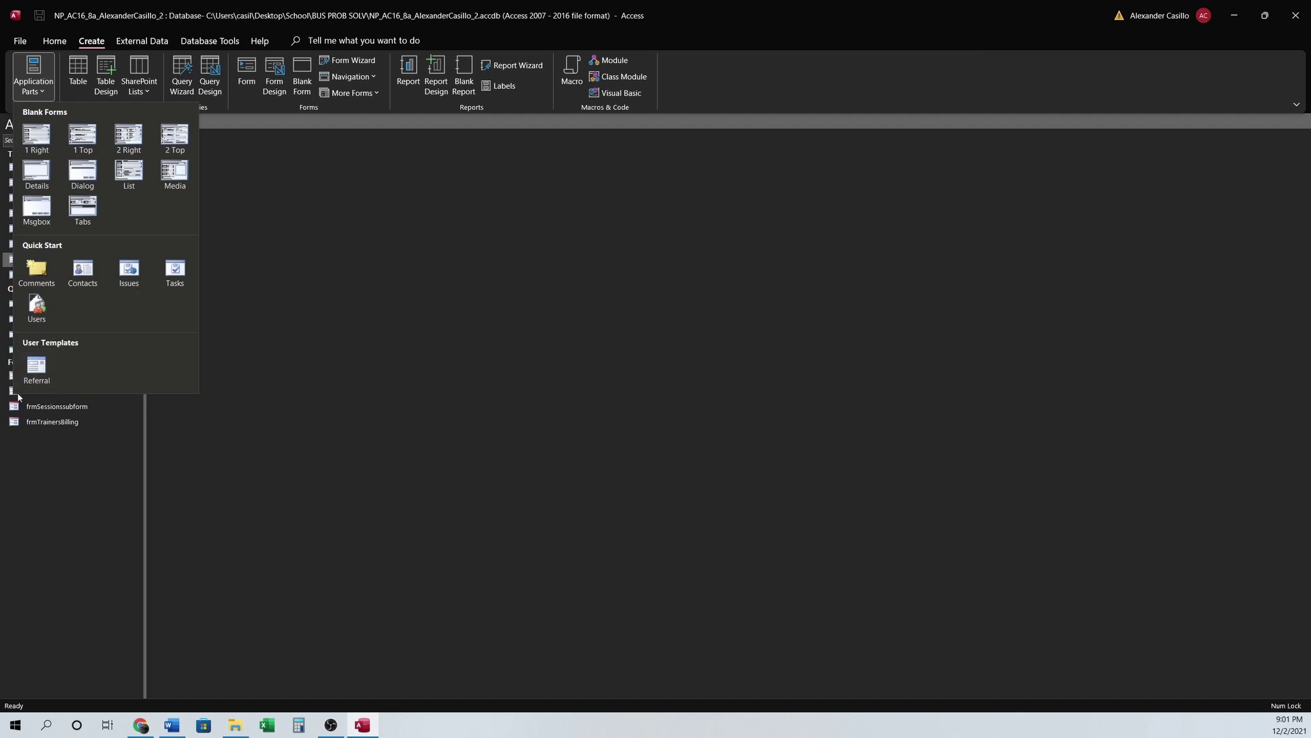
pyautogui.click(36, 368)
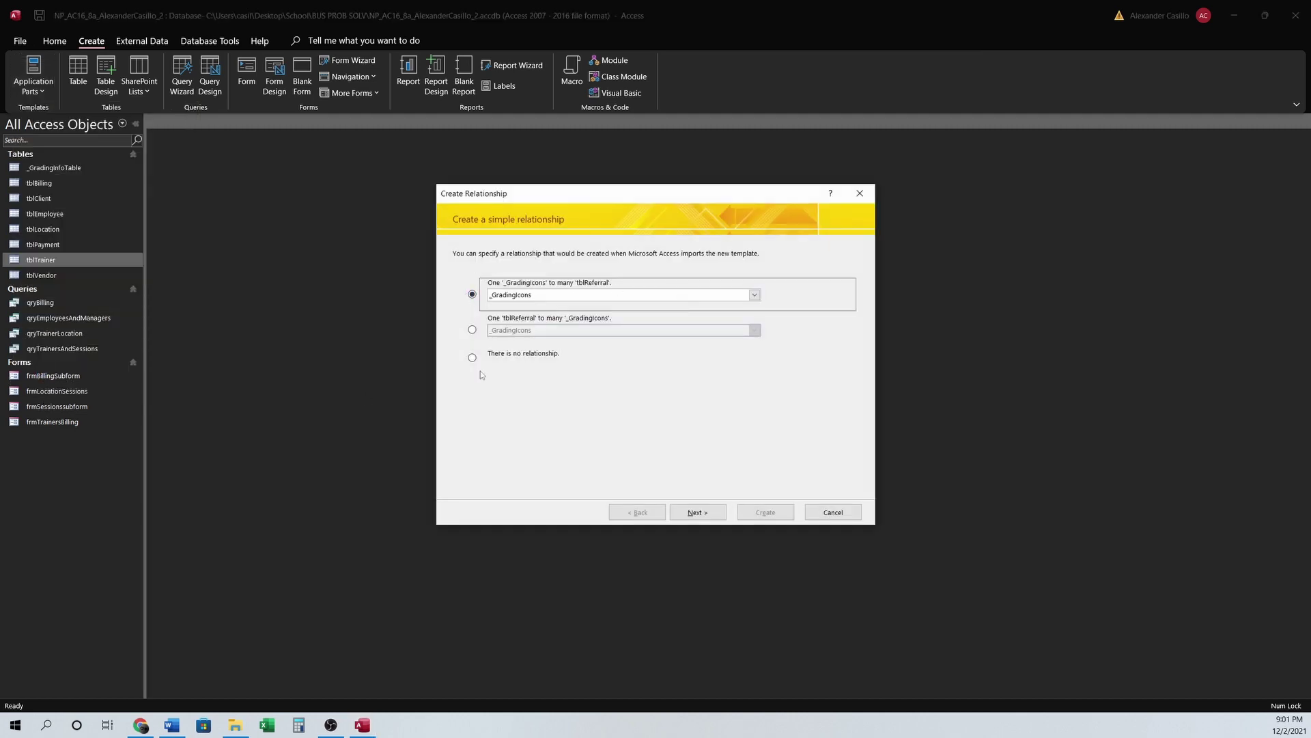
pyautogui.click(471, 357)
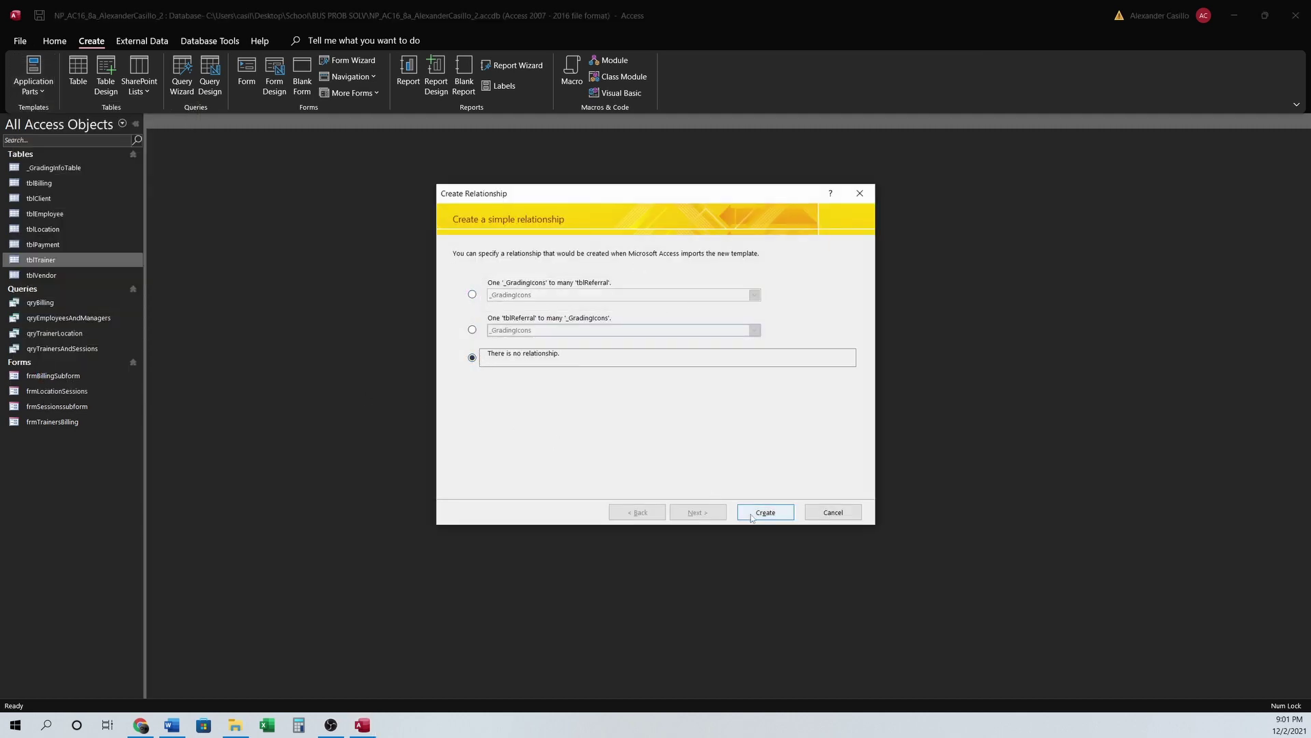
pyautogui.click(752, 513)
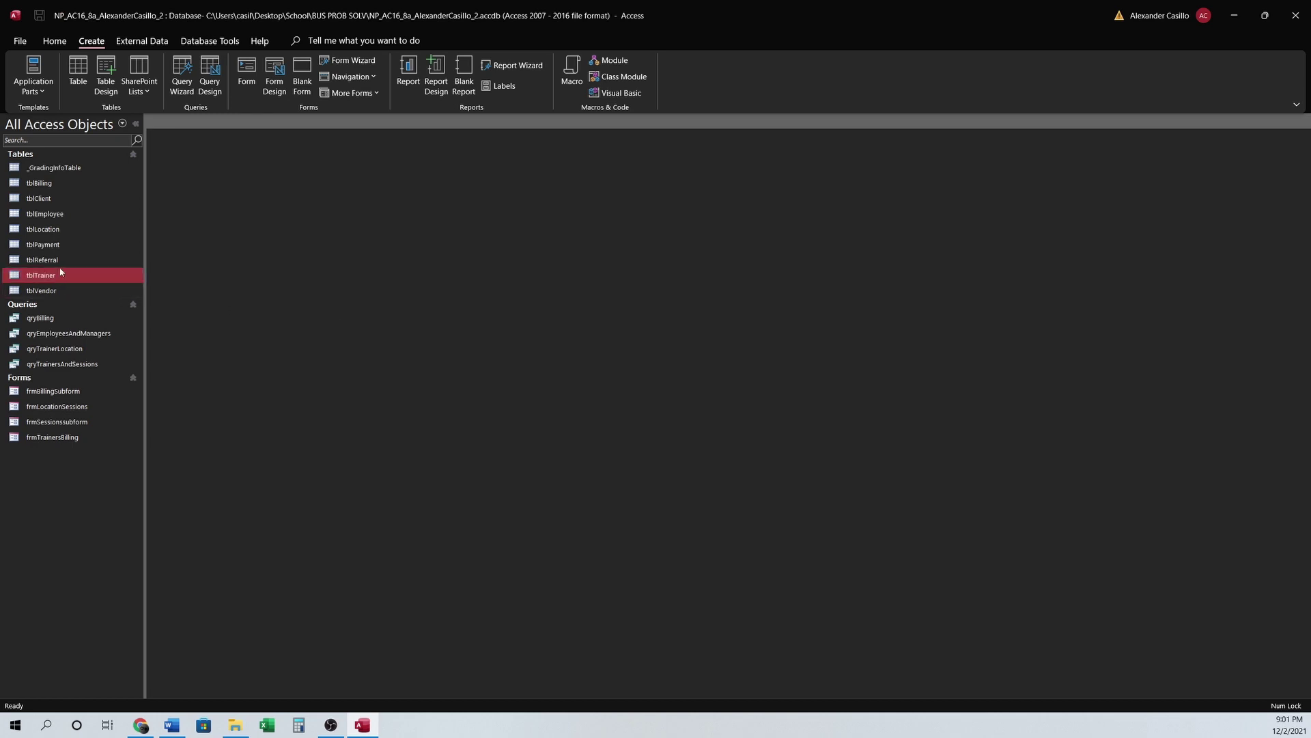
# - Open the tblReferral table to check its fields in Datasheet view, and close it
pyautogui.doubleClick(42, 260)
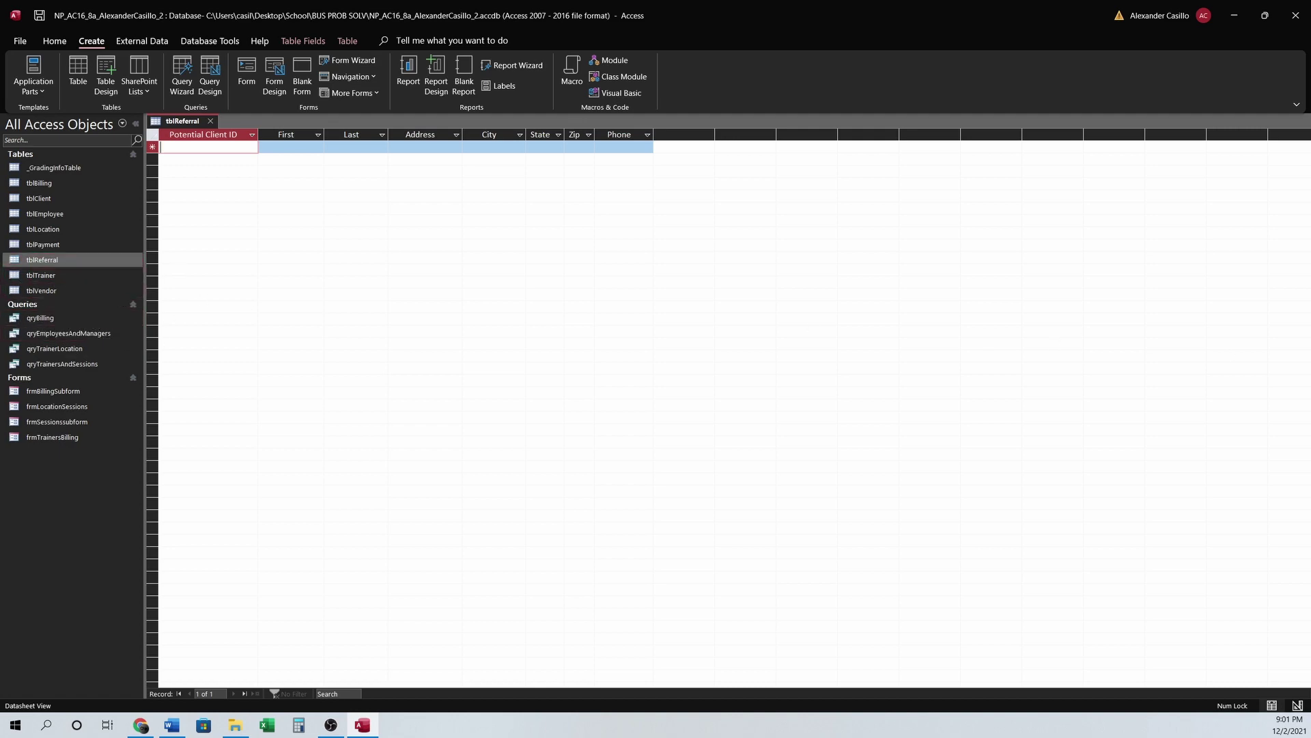
pyautogui.rightClick(183, 123)
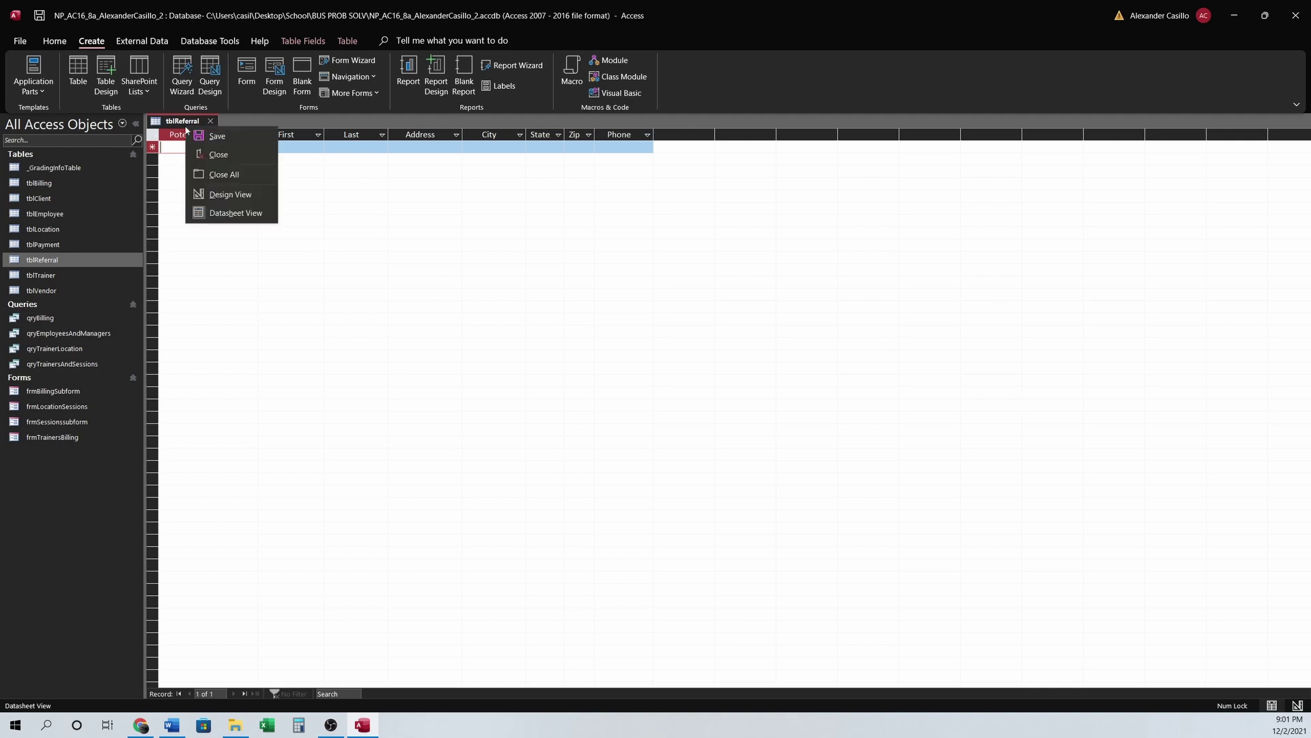
pyautogui.click(219, 154)
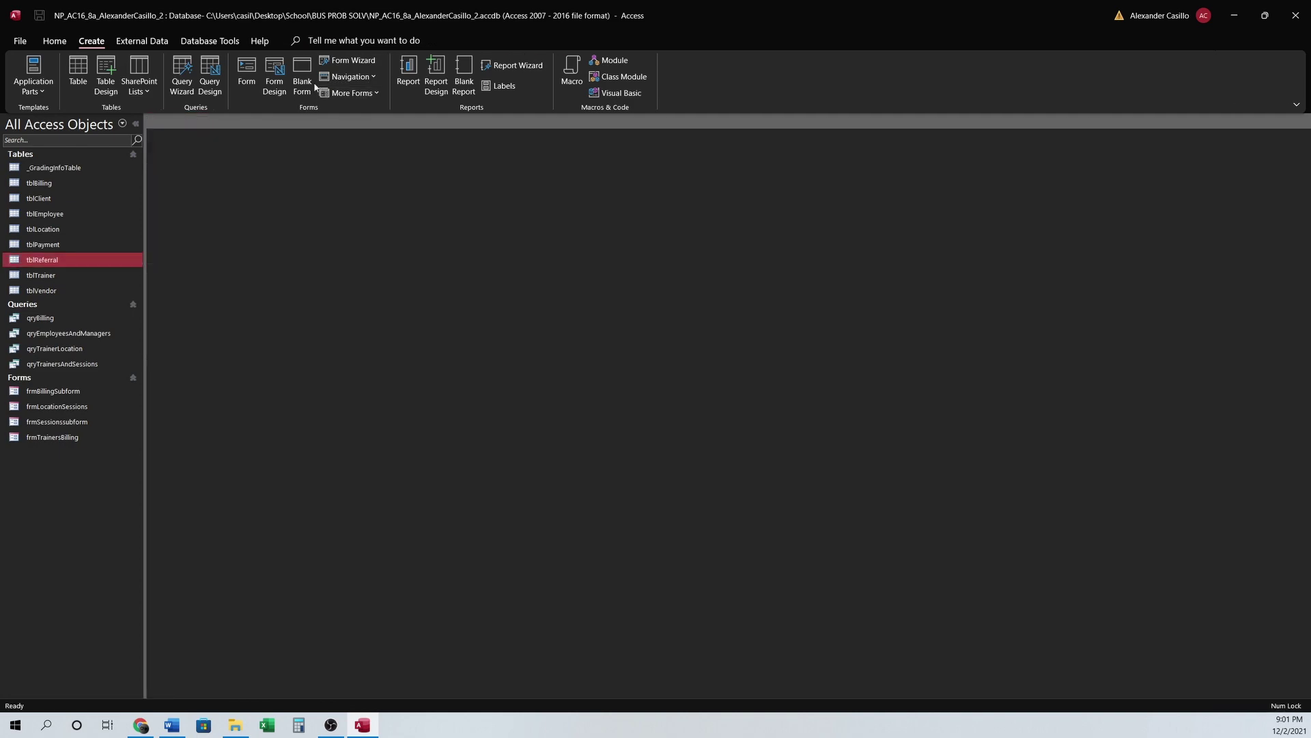
# - Compact and repair the assignment database
pyautogui.click(171, 40)
pyautogui.click(209, 40)
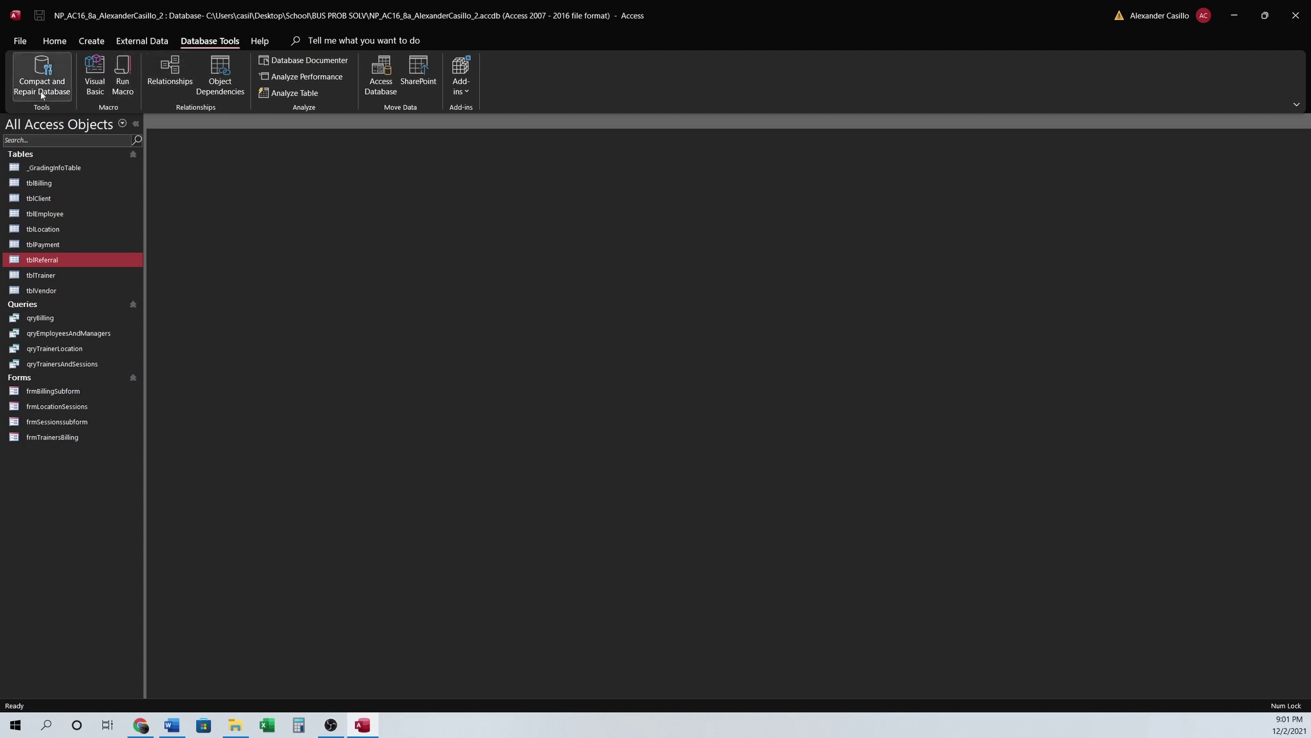
pyautogui.click(42, 85)
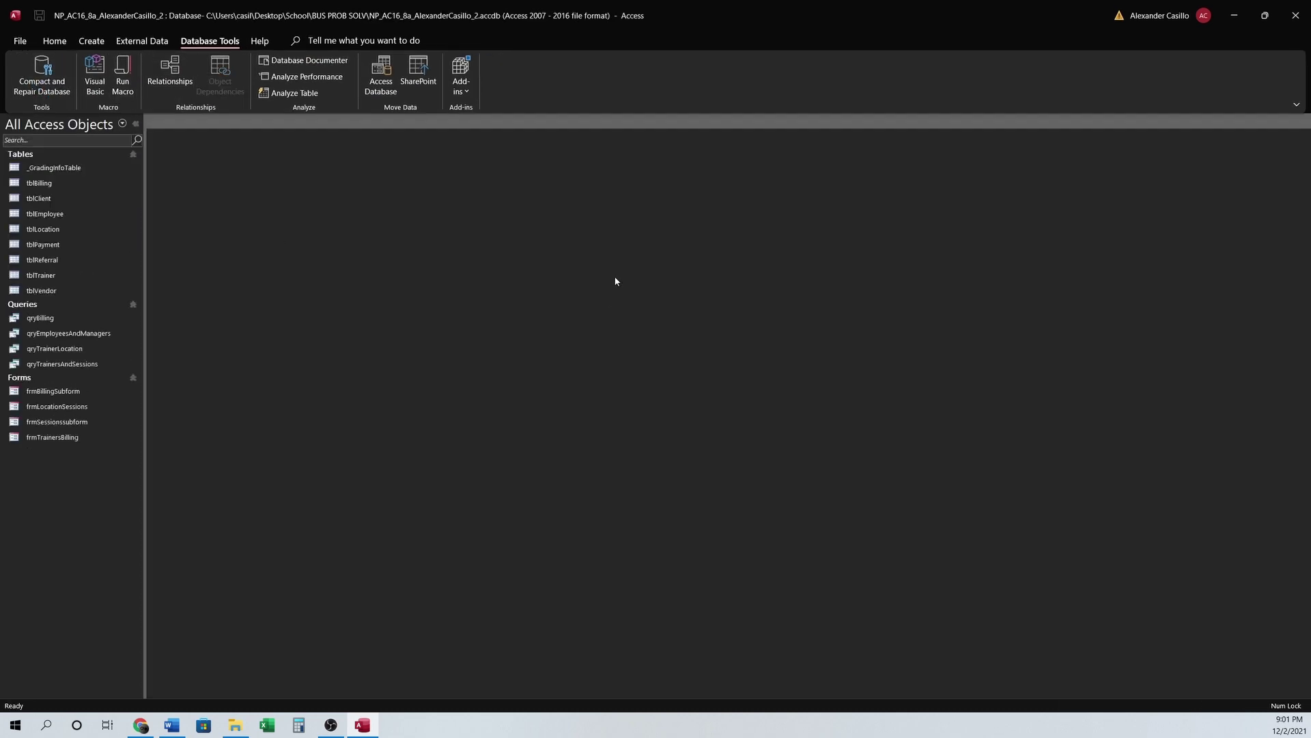